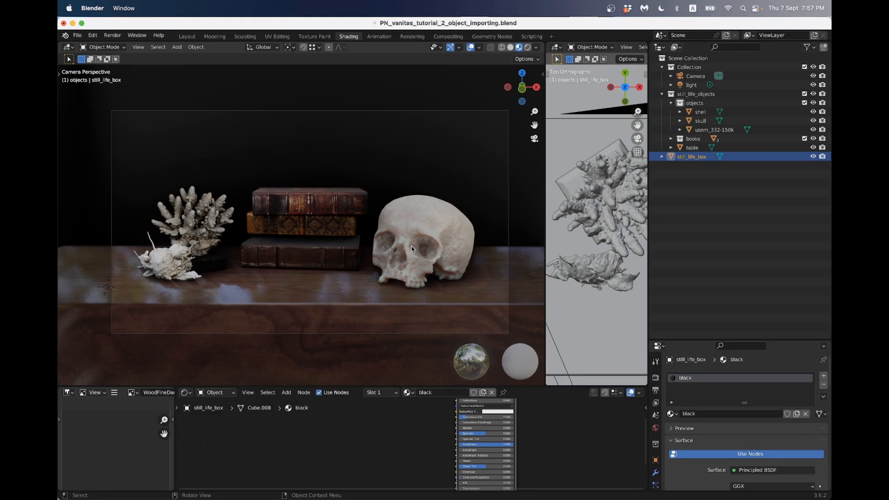
Examine the still-life arrangement from an angled perspective, including the wooden table and the lowest book in the stack.
{"action": "middle_click_drag", "start_coordinate": [408, 247], "coordinate": [281, 221]}
{"action": "scroll", "coordinate": [390, 244], "scroll_direction": "up", "scroll_amount": 2}
{"action": "scroll", "coordinate": [292, 218], "scroll_direction": "up", "scroll_amount": 3}
{"action": "scroll", "coordinate": [278, 207], "scroll_direction": "down", "scroll_amount": 3}
{"action": "scroll", "coordinate": [284, 218], "scroll_direction": "down", "scroll_amount": 5}
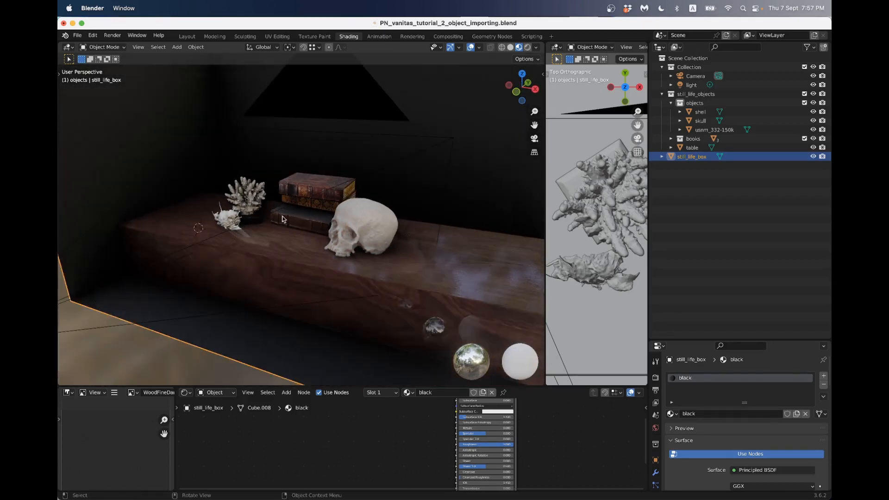
{"action": "scroll", "coordinate": [284, 217], "scroll_direction": "up", "scroll_amount": 4}
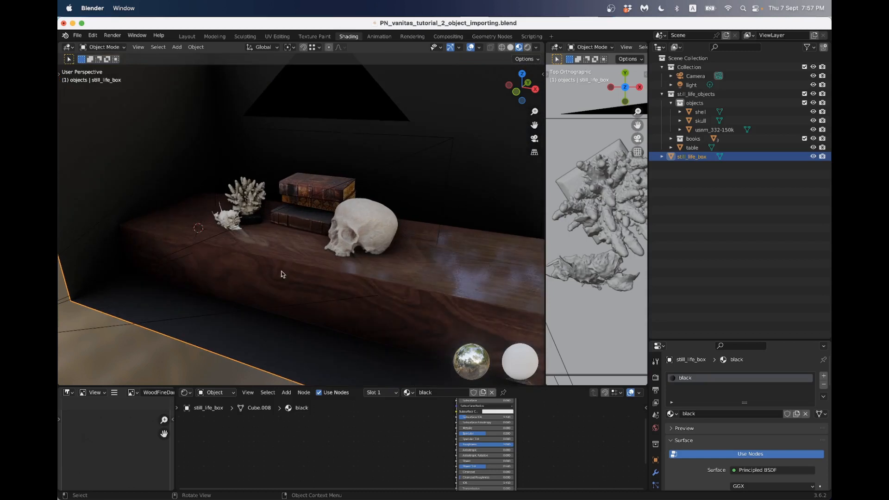
{"action": "left_click", "coordinate": [278, 265]}
{"action": "scroll", "coordinate": [285, 228], "scroll_direction": "up", "scroll_amount": 5}
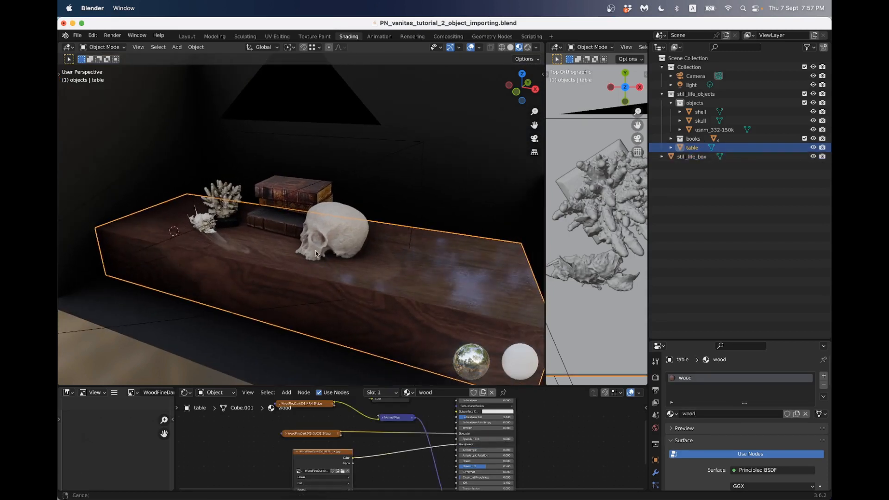
{"action": "left_click", "coordinate": [285, 229]}
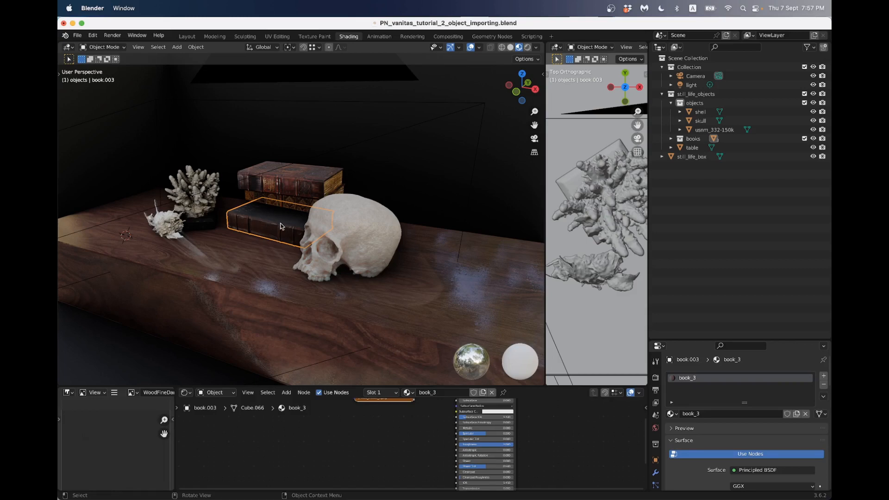
Add a cube mesh to the scene and scale it down to fit inside the still-life box.
{"action": "key", "text": "shift+a"}
{"action": "mouse_move", "coordinate": [282, 225]}
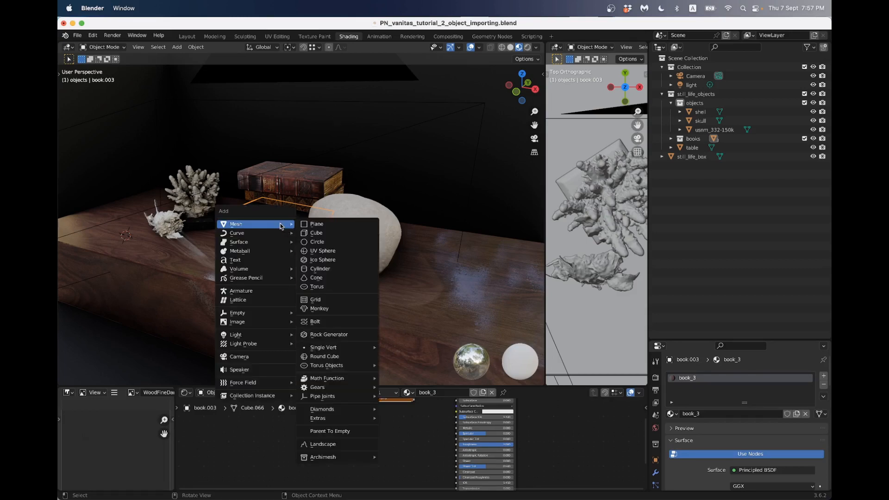
{"action": "left_click", "coordinate": [317, 233]}
{"action": "scroll", "coordinate": [321, 236], "scroll_direction": "down", "scroll_amount": 5}
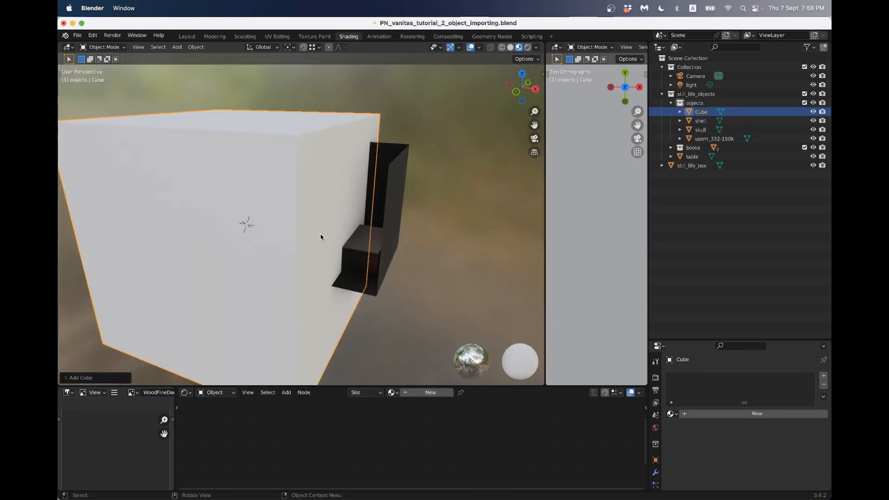
{"action": "key", "text": "s"}
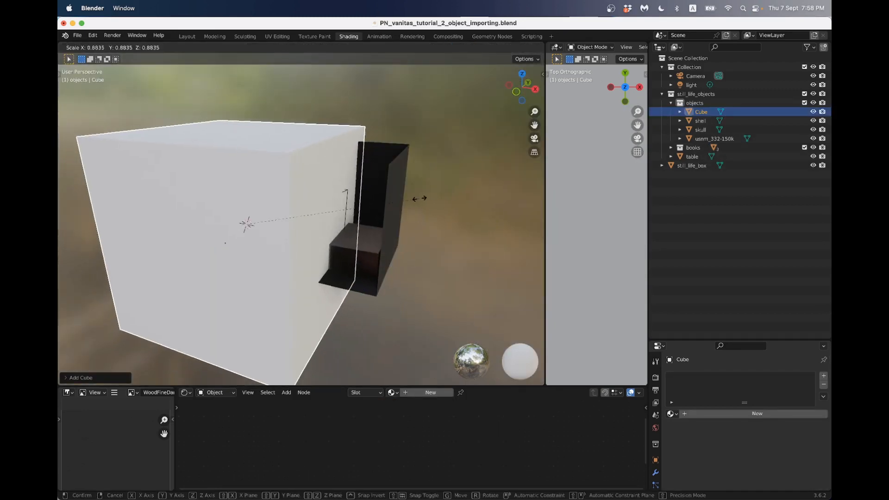
{"action": "left_click", "coordinate": [254, 222]}
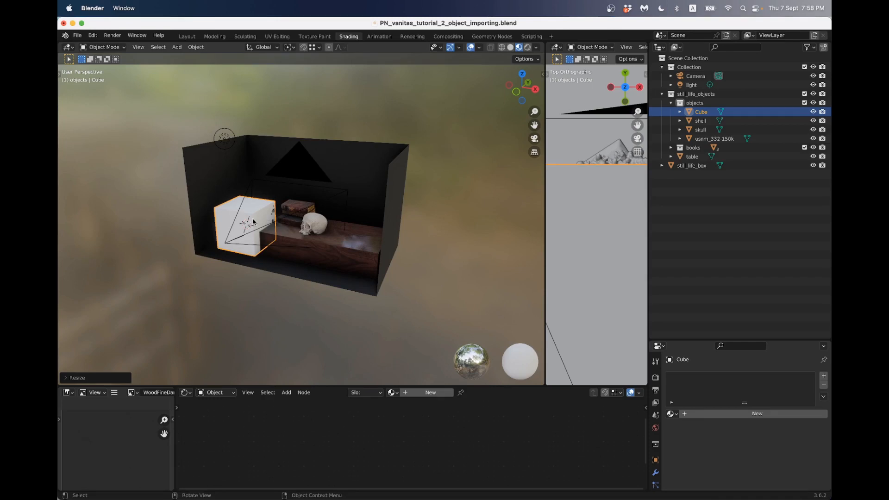
Delete the cube from the scene.
{"action": "key", "text": "x"}
{"action": "left_click", "coordinate": [252, 221]}
{"action": "scroll", "coordinate": [264, 225], "scroll_direction": "up", "scroll_amount": 10}
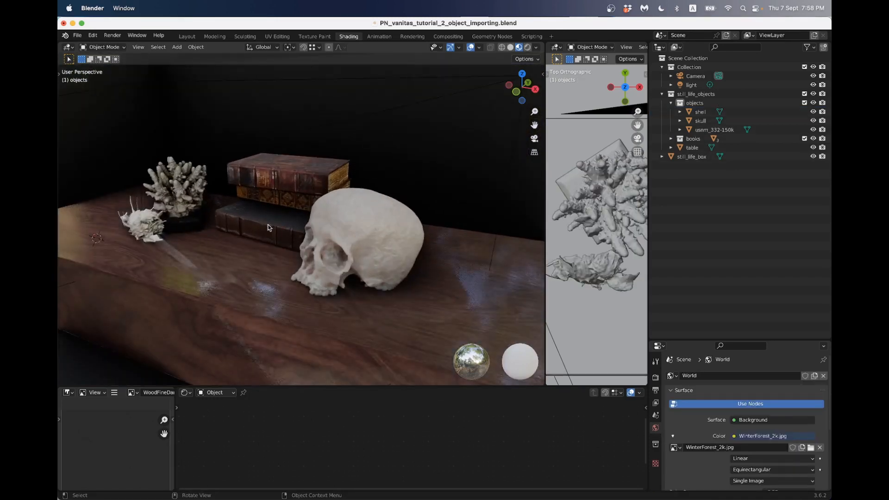
Select the wooden table and enlarge the shader node area to show its full wood material node tree.
{"action": "left_click", "coordinate": [269, 227]}
{"action": "scroll", "coordinate": [278, 223], "scroll_direction": "down", "scroll_amount": 2}
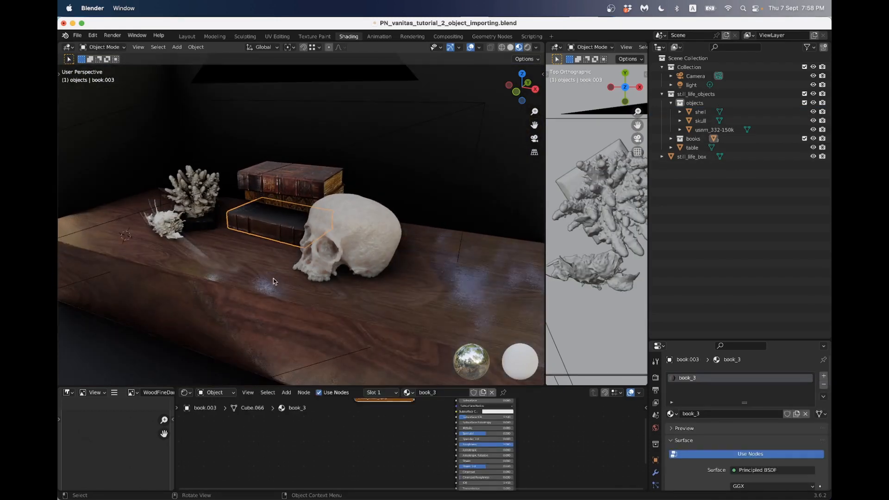
{"action": "left_click", "coordinate": [274, 305]}
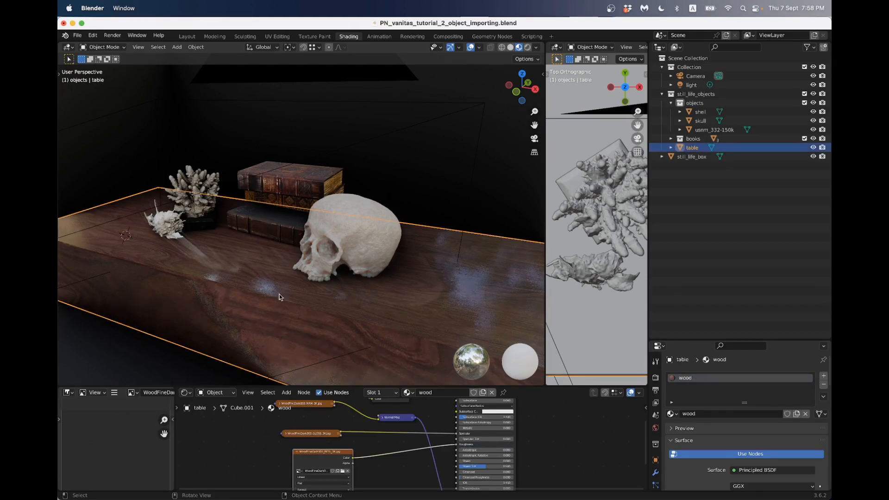
{"action": "scroll", "coordinate": [346, 291], "scroll_direction": "down", "scroll_amount": 4}
{"action": "scroll", "coordinate": [346, 290], "scroll_direction": "up", "scroll_amount": 4}
{"action": "scroll", "coordinate": [296, 257], "scroll_direction": "down", "scroll_amount": 3}
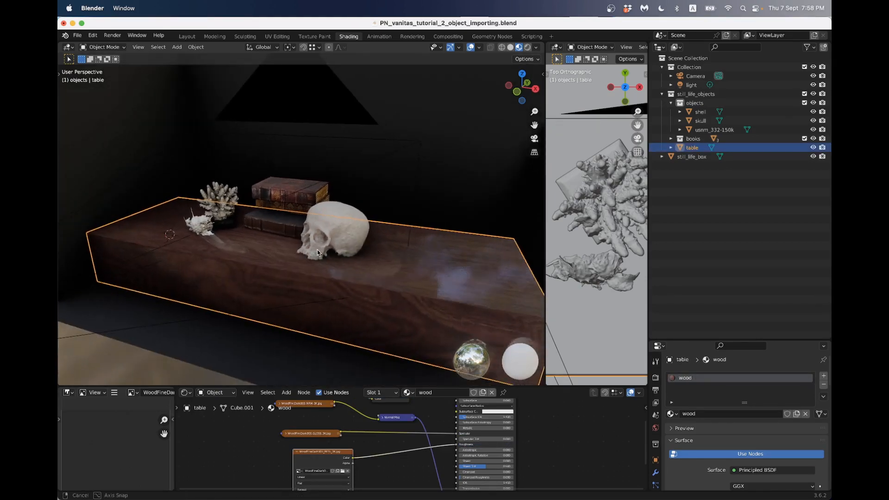
{"action": "scroll", "coordinate": [311, 255], "scroll_direction": "up", "scroll_amount": 1}
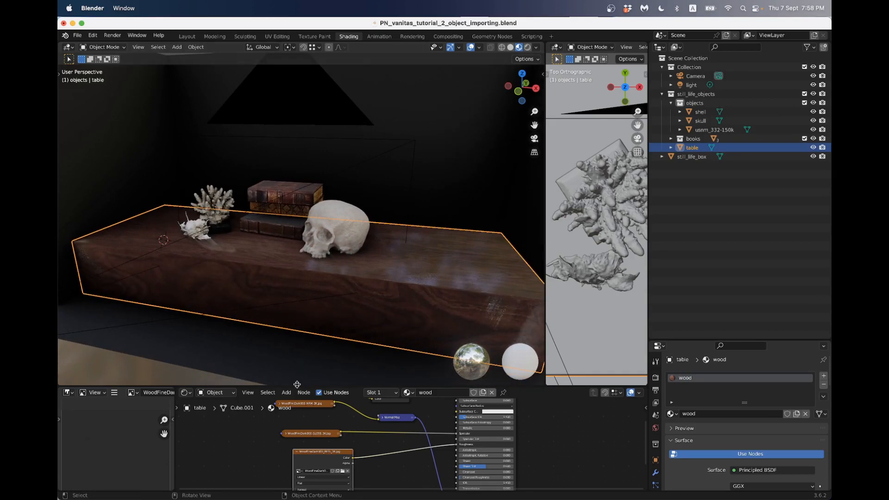
{"action": "left_click_drag", "start_coordinate": [299, 389], "coordinate": [313, 292]}
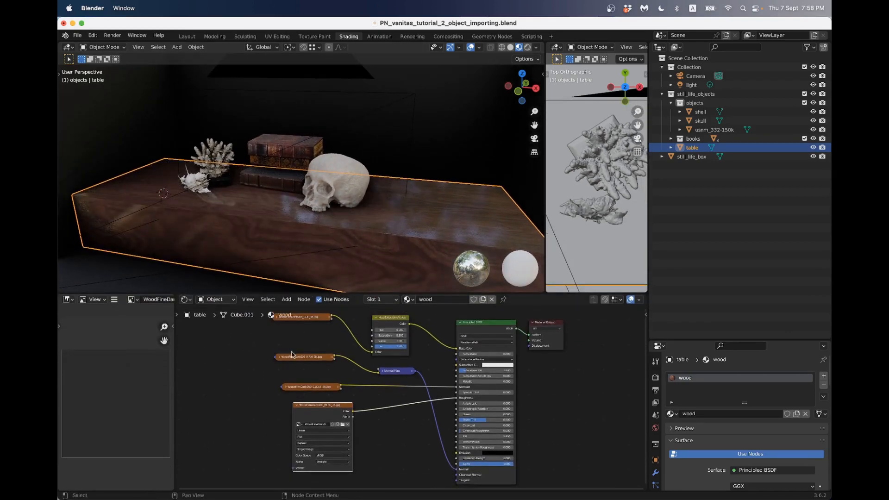
{"action": "middle_click_drag", "start_coordinate": [292, 354], "coordinate": [278, 366]}
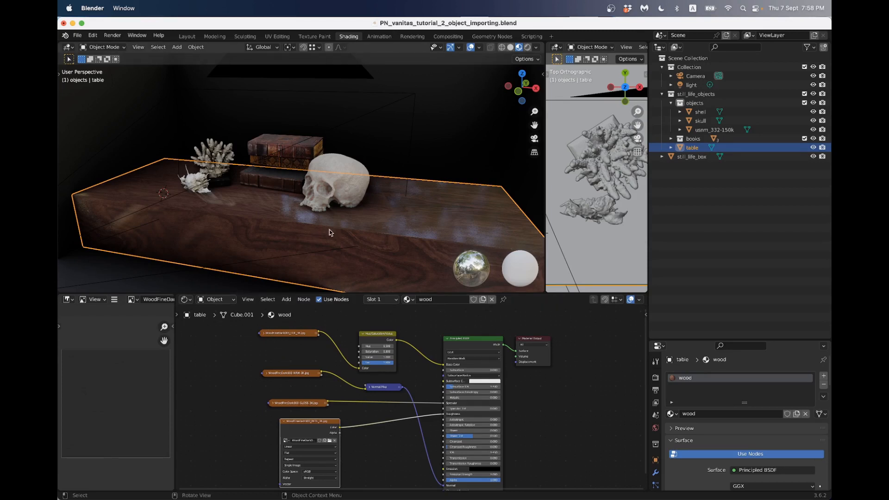
Expand the wood material's color and gloss image texture nodes and examine the gloss map and the table's reflections up close.
{"action": "left_click", "coordinate": [263, 334]}
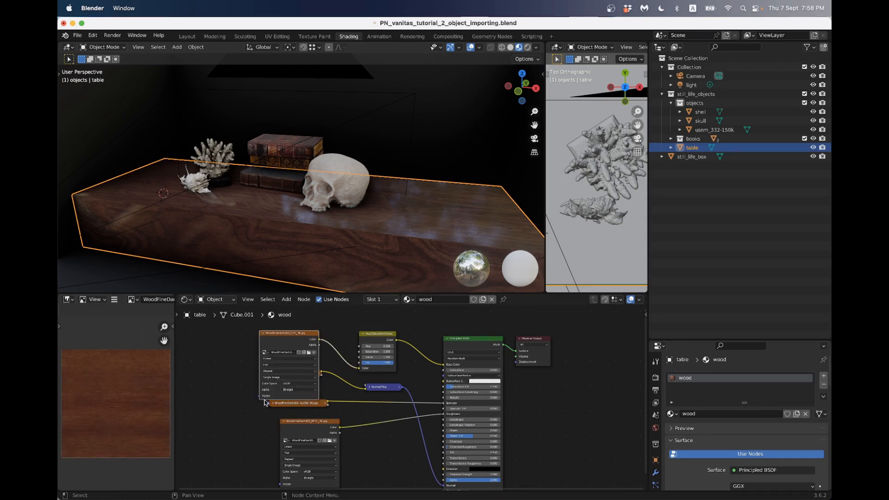
{"action": "left_click", "coordinate": [274, 408]}
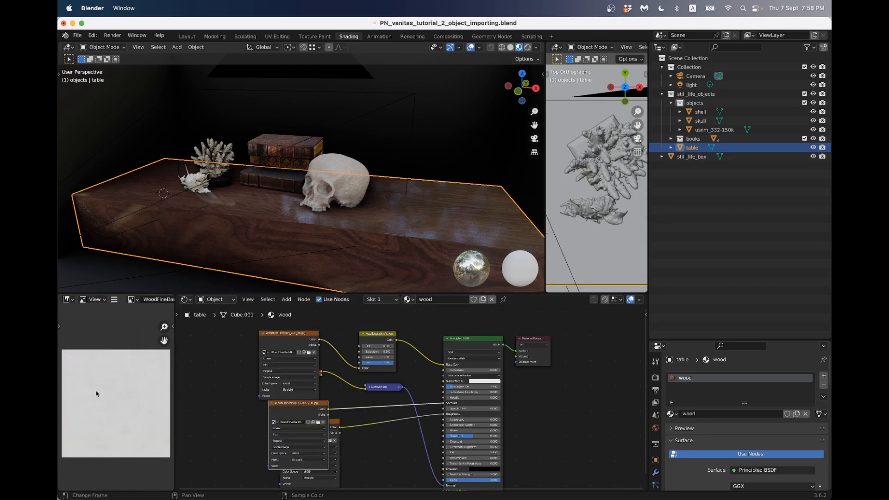
{"action": "left_click_drag", "start_coordinate": [297, 409], "coordinate": [256, 408]}
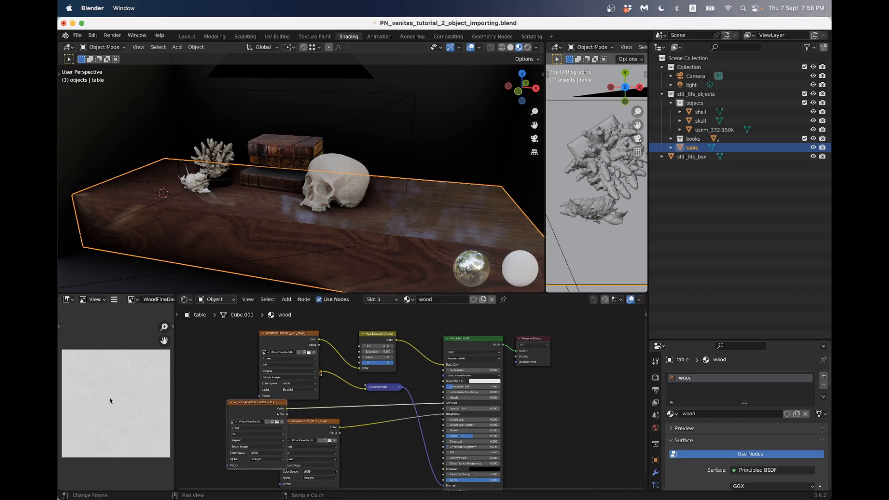
{"action": "scroll", "coordinate": [118, 397], "scroll_direction": "up", "scroll_amount": 2}
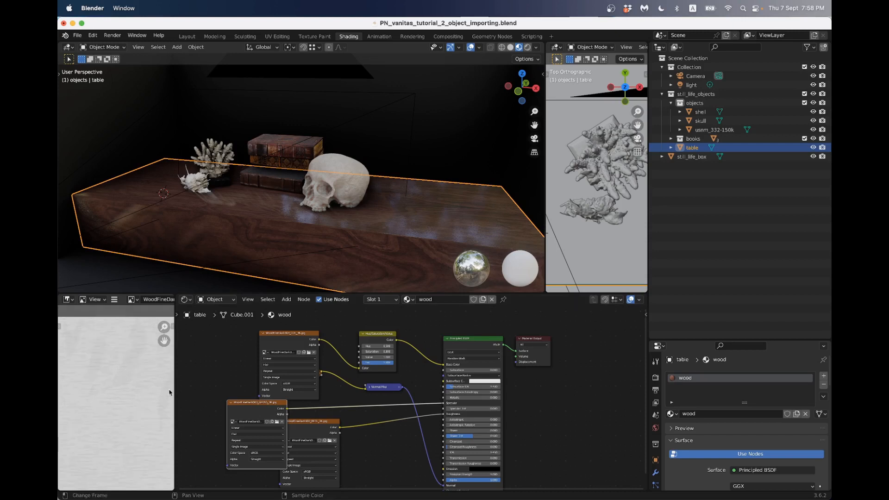
{"action": "middle_click_drag", "start_coordinate": [276, 230], "coordinate": [284, 236]}
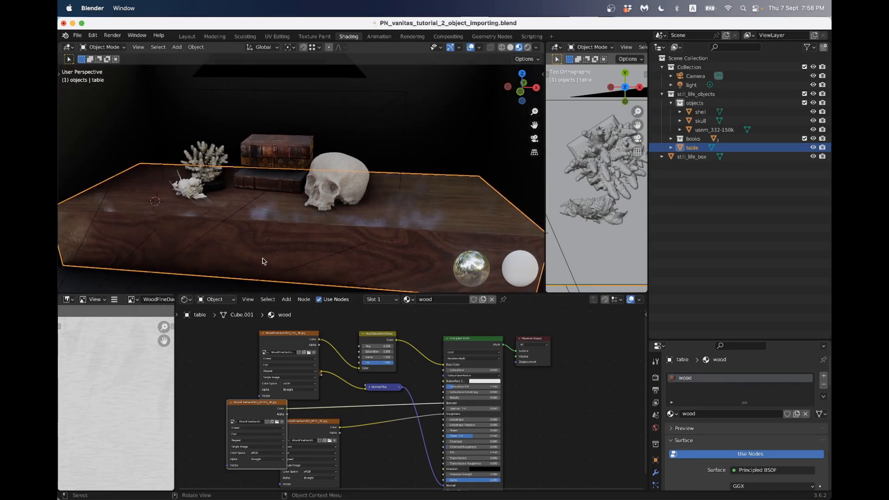
{"action": "scroll", "coordinate": [266, 256], "scroll_direction": "up", "scroll_amount": 2}
{"action": "middle_click_drag", "start_coordinate": [265, 256], "coordinate": [255, 249]}
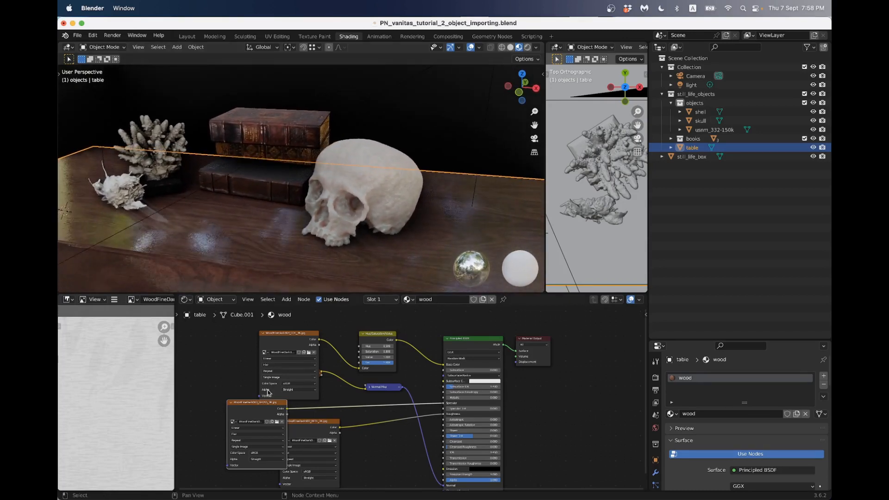
Arrange the gloss and roughness image texture nodes in a spaced column beneath the wood color texture node.
{"action": "left_click", "coordinate": [332, 425]}
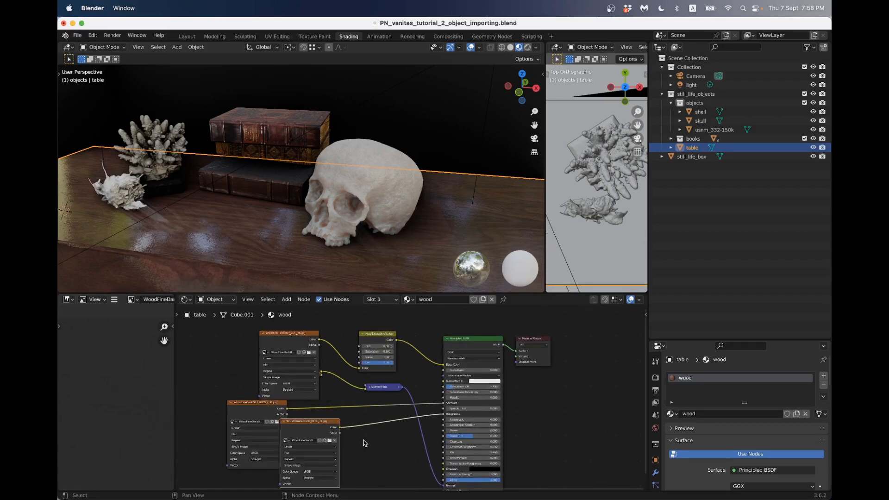
{"action": "middle_click_drag", "start_coordinate": [329, 429], "coordinate": [366, 381]}
{"action": "left_click_drag", "start_coordinate": [362, 376], "coordinate": [325, 446]}
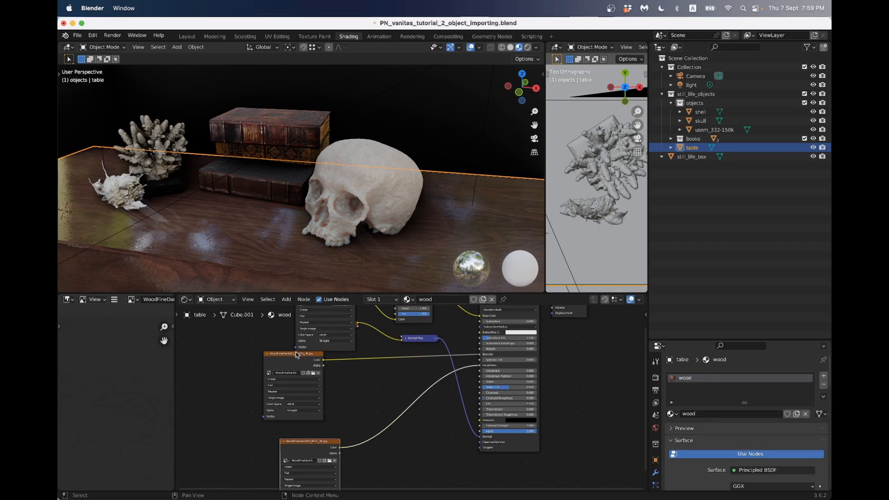
{"action": "left_click_drag", "start_coordinate": [297, 356], "coordinate": [328, 359]}
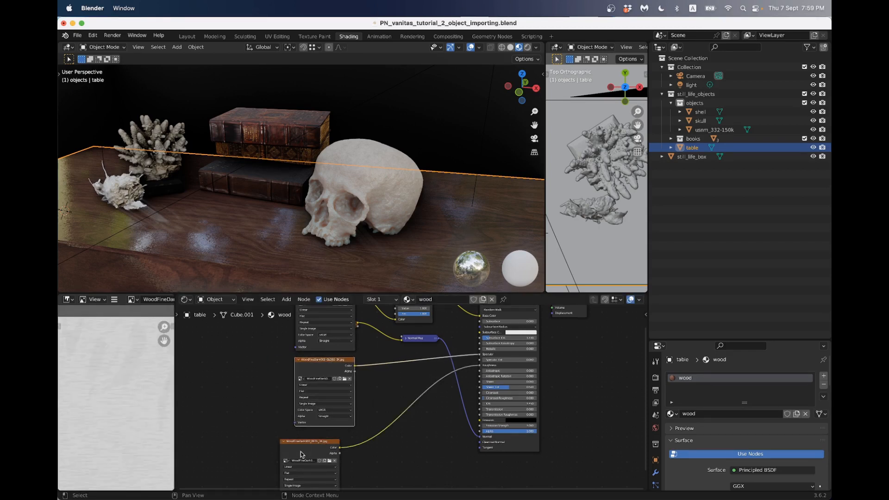
{"action": "left_click_drag", "start_coordinate": [309, 447], "coordinate": [327, 444]}
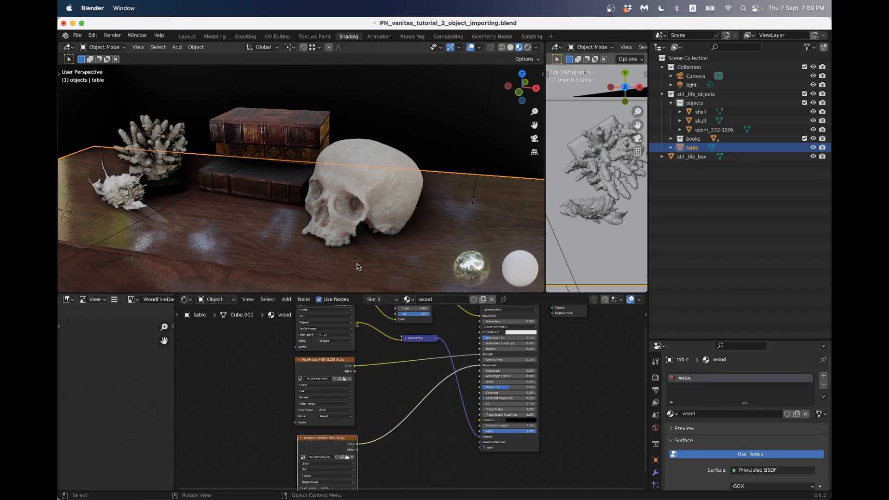
Examine the skull's surface and procedural material nodes, and inspect the coral and the shell's image-based material.
{"action": "left_click", "coordinate": [359, 192]}
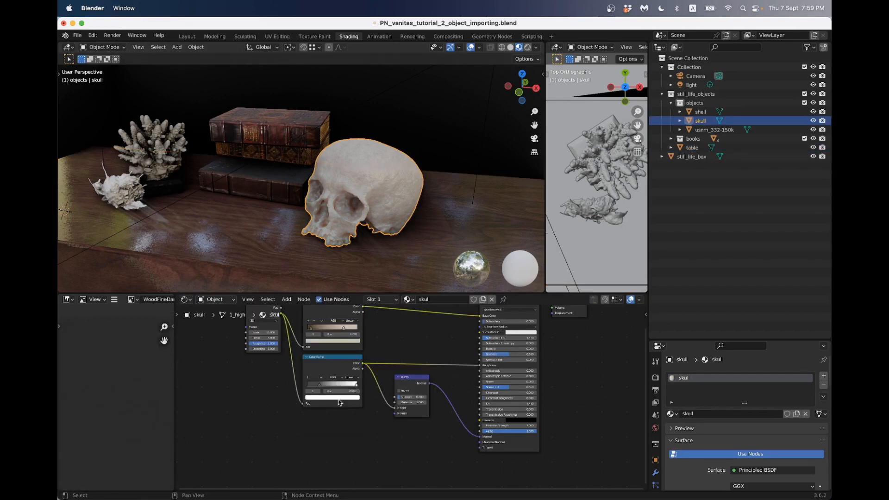
{"action": "scroll", "coordinate": [370, 440], "scroll_direction": "down", "scroll_amount": 2}
{"action": "scroll", "coordinate": [364, 419], "scroll_direction": "up", "scroll_amount": 3}
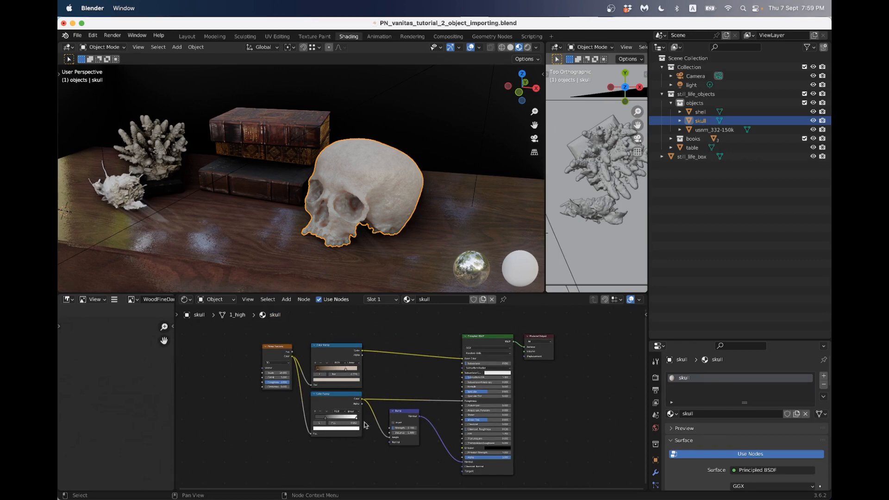
{"action": "scroll", "coordinate": [361, 203], "scroll_direction": "up", "scroll_amount": 3}
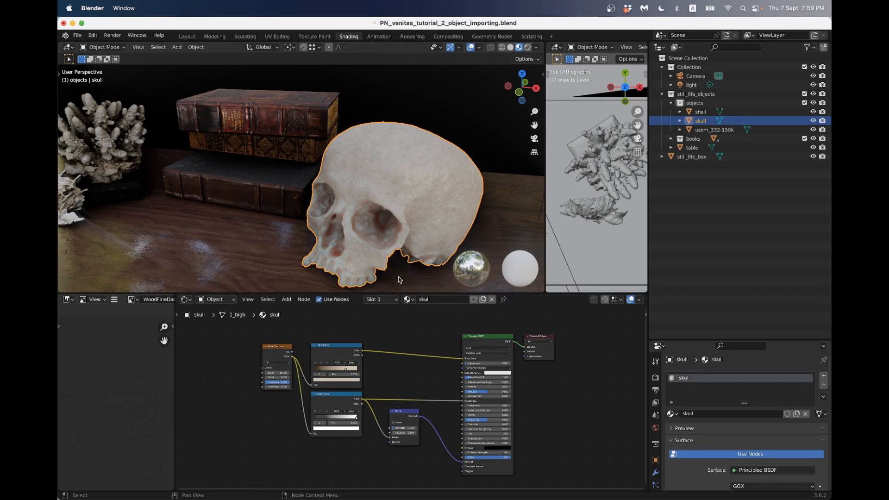
{"action": "scroll", "coordinate": [425, 248], "scroll_direction": "up", "scroll_amount": 1}
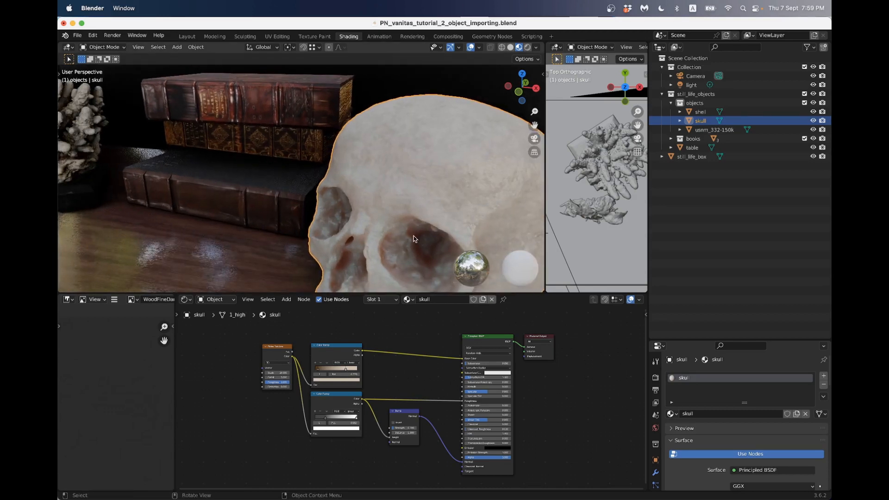
{"action": "scroll", "coordinate": [359, 229], "scroll_direction": "down", "scroll_amount": 6}
{"action": "scroll", "coordinate": [359, 228], "scroll_direction": "down", "scroll_amount": 3}
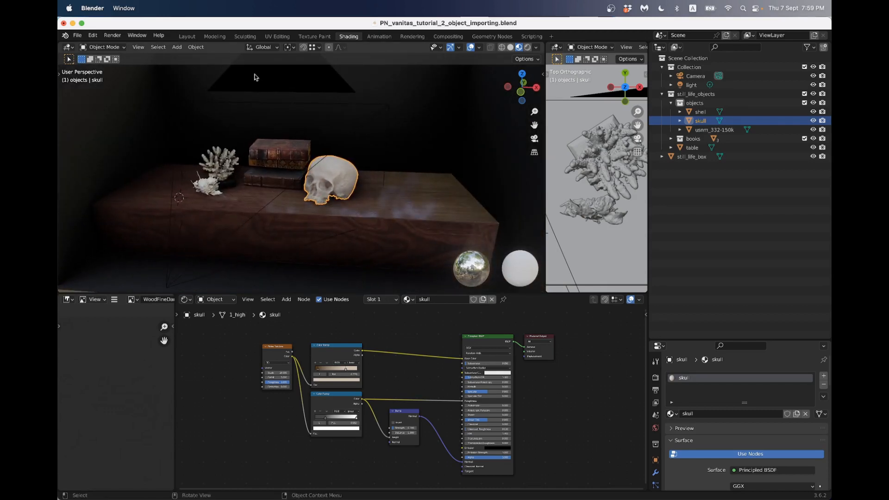
{"action": "scroll", "coordinate": [321, 174], "scroll_direction": "up", "scroll_amount": 4}
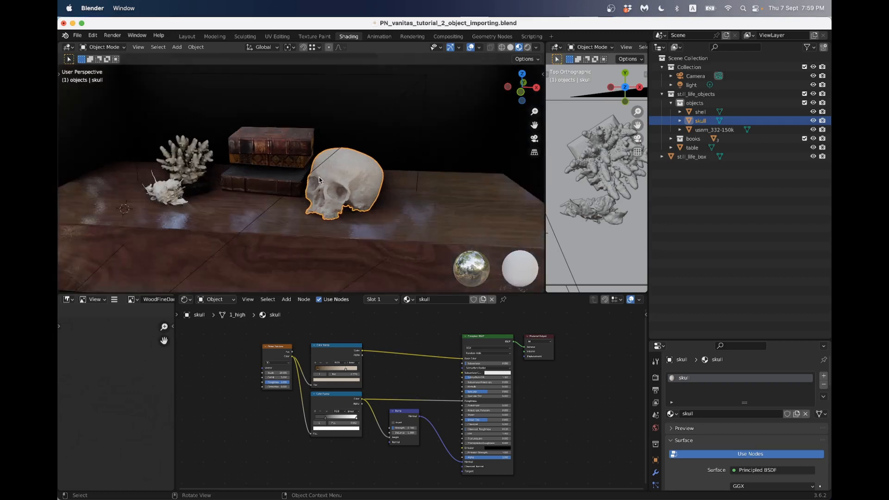
{"action": "middle_click_drag", "start_coordinate": [327, 172], "coordinate": [406, 152]}
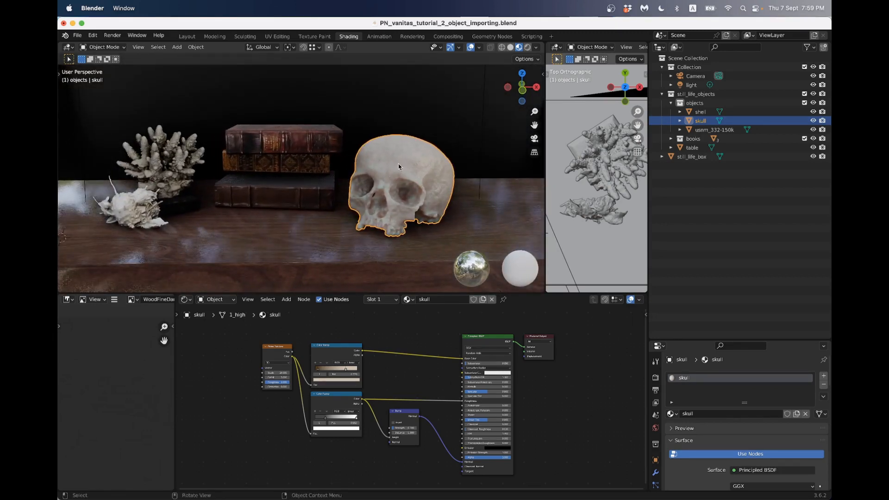
{"action": "left_click", "coordinate": [162, 204]}
{"action": "left_click", "coordinate": [138, 221]}
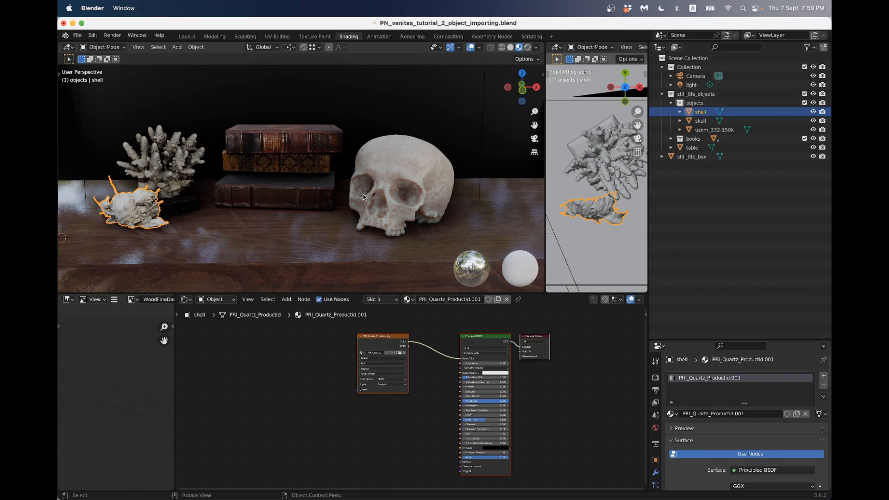
Delete the skull, the coral and the shell from the table, leaving the stack of books.
{"action": "left_click", "coordinate": [390, 179]}
{"action": "key", "text": "x"}
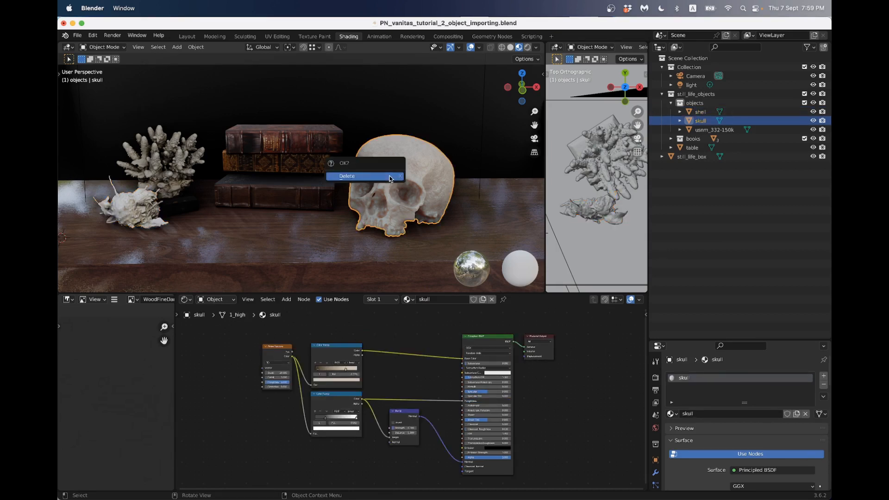
{"action": "left_click", "coordinate": [390, 176]}
{"action": "left_click", "coordinate": [177, 179]}
{"action": "key", "text": "Delete"}
{"action": "left_click", "coordinate": [140, 213]}
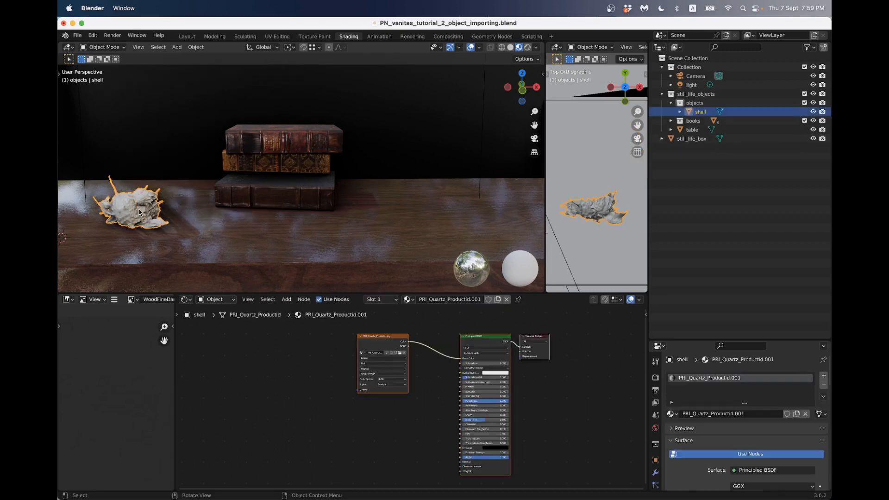
{"action": "key", "text": "Delete"}
Select the camera and switch the main viewport to look through it.
{"action": "scroll", "coordinate": [303, 115], "scroll_direction": "down", "scroll_amount": 5}
{"action": "left_click", "coordinate": [306, 96]}
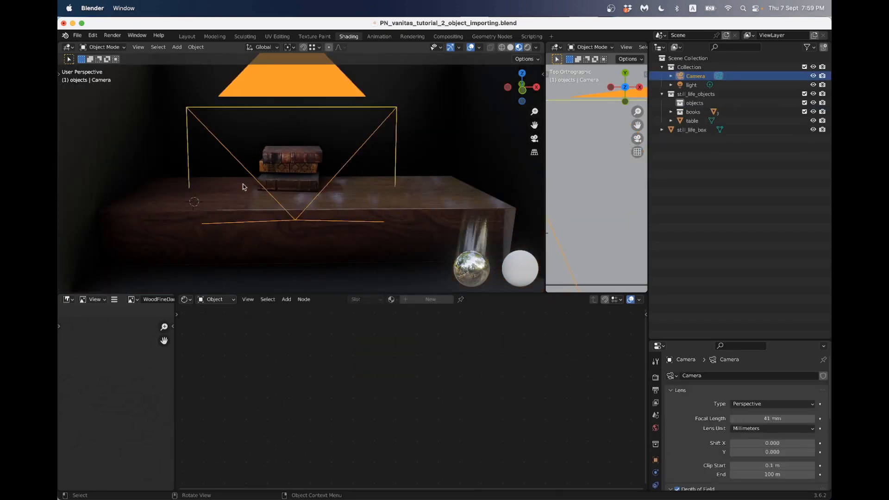
{"action": "key", "text": "KP_0"}
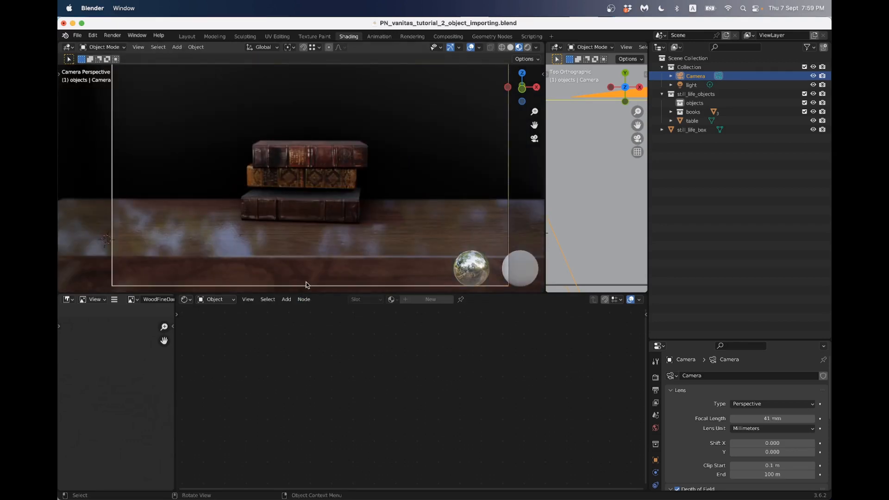
Launch the KeyCastr keystroke display and minimize its preferences window.
{"action": "key", "text": "super+space"}
{"action": "type", "text": "key"}
{"action": "key", "text": "Return"}
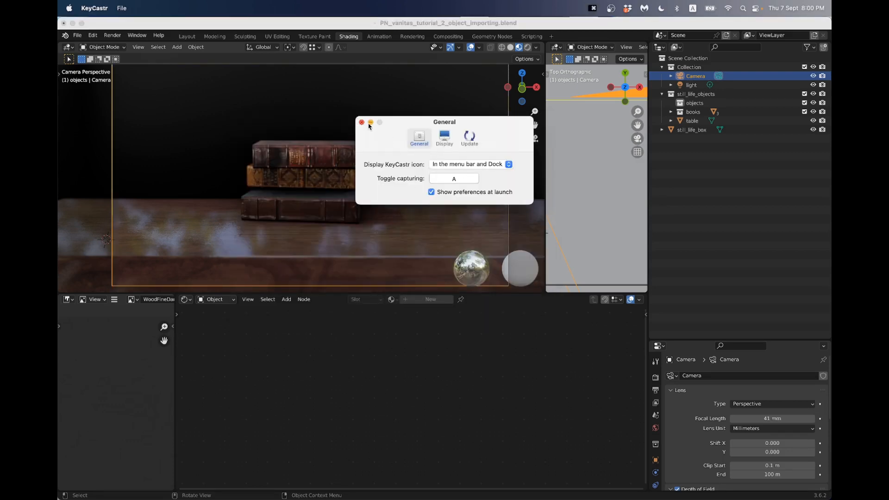
{"action": "left_click", "coordinate": [371, 123]}
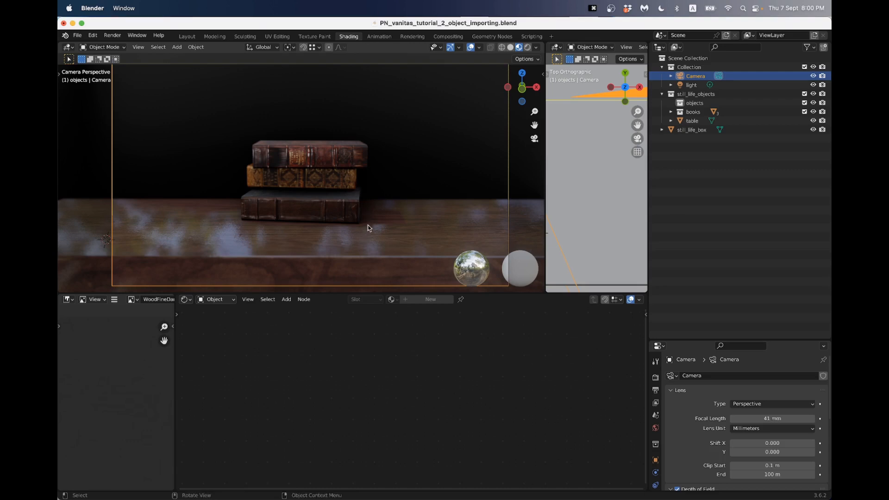
{"action": "left_click", "coordinate": [611, 8]}
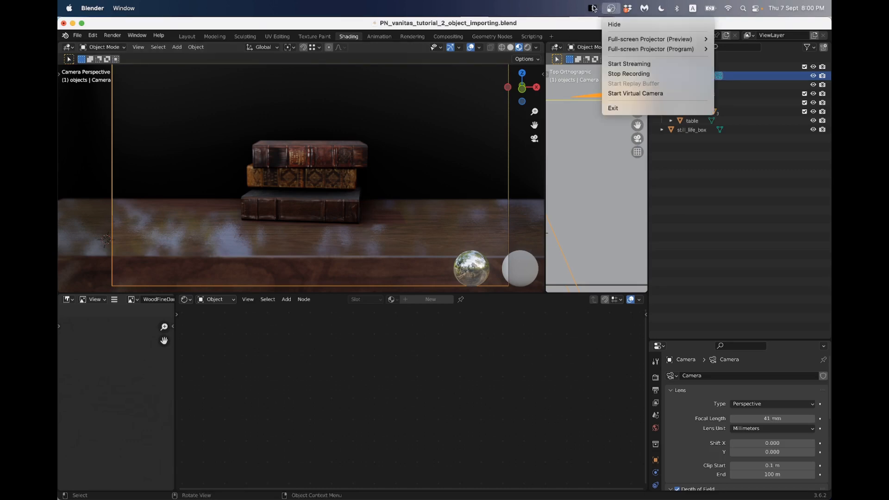
{"action": "mouse_move", "coordinate": [593, 7]}
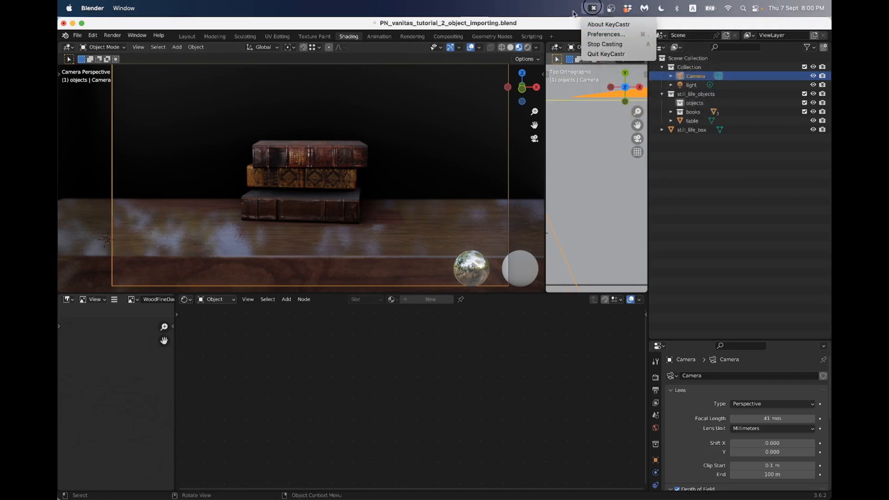
{"action": "left_click", "coordinate": [596, 49]}
Select still_life_box and fit the whole camera frame in the main viewport.
{"action": "left_click", "coordinate": [425, 197]}
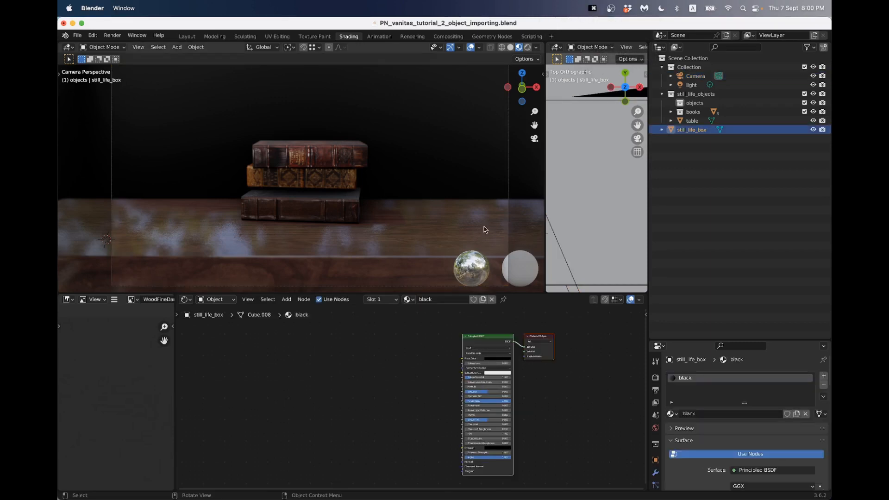
{"action": "scroll", "coordinate": [440, 226], "scroll_direction": "down", "scroll_amount": 1}
{"action": "scroll", "coordinate": [408, 217], "scroll_direction": "up", "scroll_amount": 2}
{"action": "scroll", "coordinate": [339, 193], "scroll_direction": "down", "scroll_amount": 1}
{"action": "scroll", "coordinate": [294, 224], "scroll_direction": "down", "scroll_amount": 1}
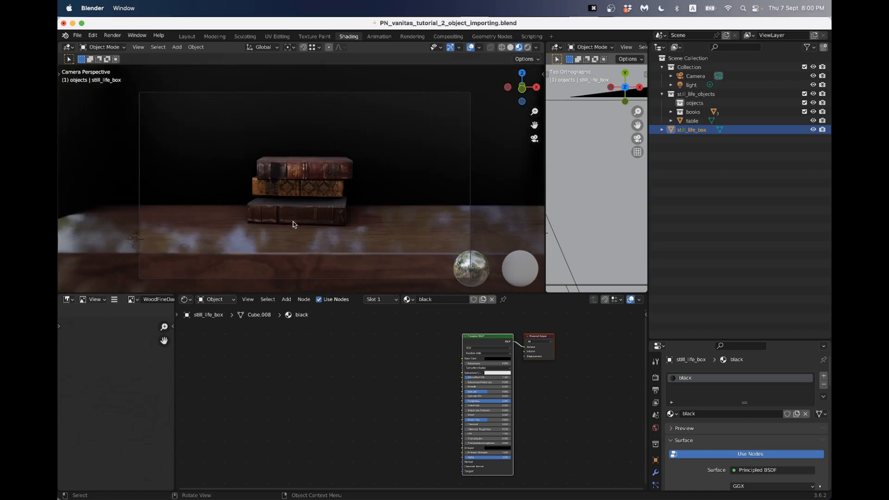
{"action": "scroll", "coordinate": [308, 205], "scroll_direction": "up", "scroll_amount": 1}
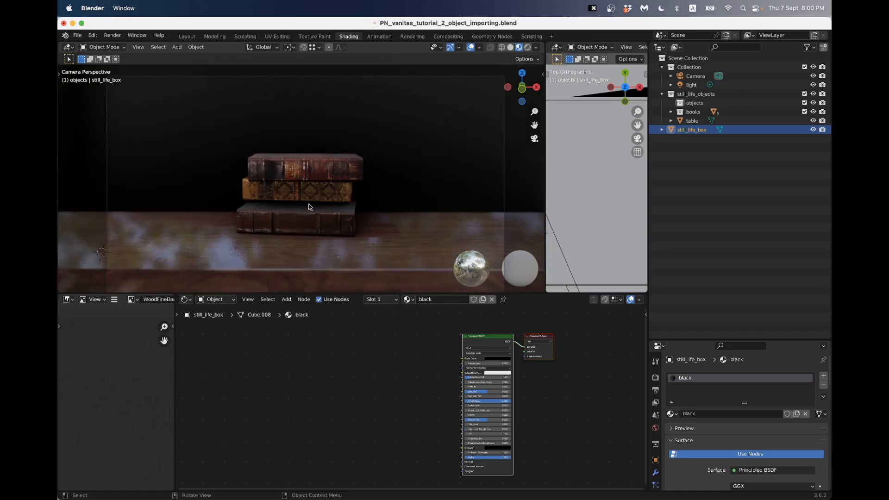
{"action": "scroll", "coordinate": [311, 207], "scroll_direction": "down", "scroll_amount": 1}
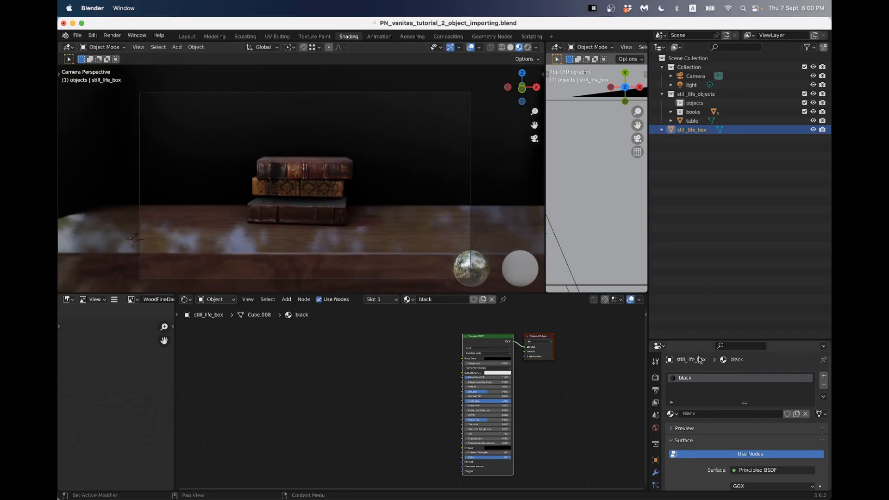
Turn off the camera's Depth of Field in an enlarged properties area, and collapse the still_life_objects collection.
{"action": "left_click_drag", "start_coordinate": [703, 342], "coordinate": [704, 198]}
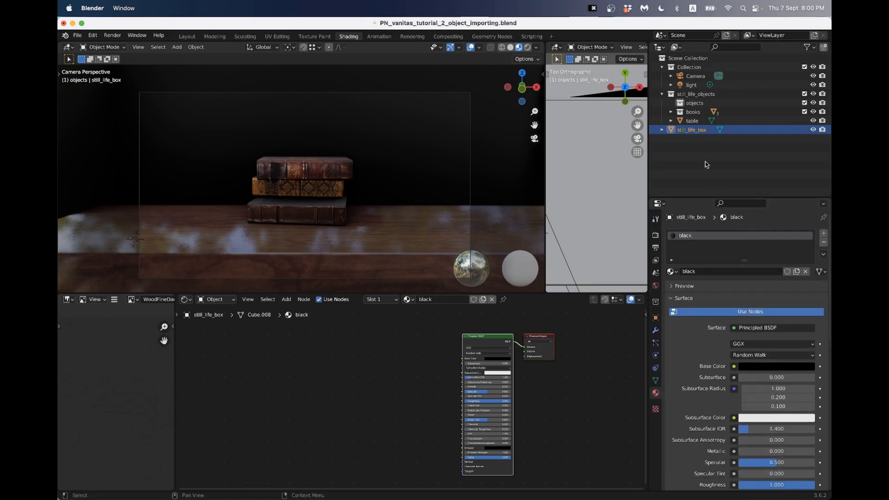
{"action": "left_click", "coordinate": [693, 75]}
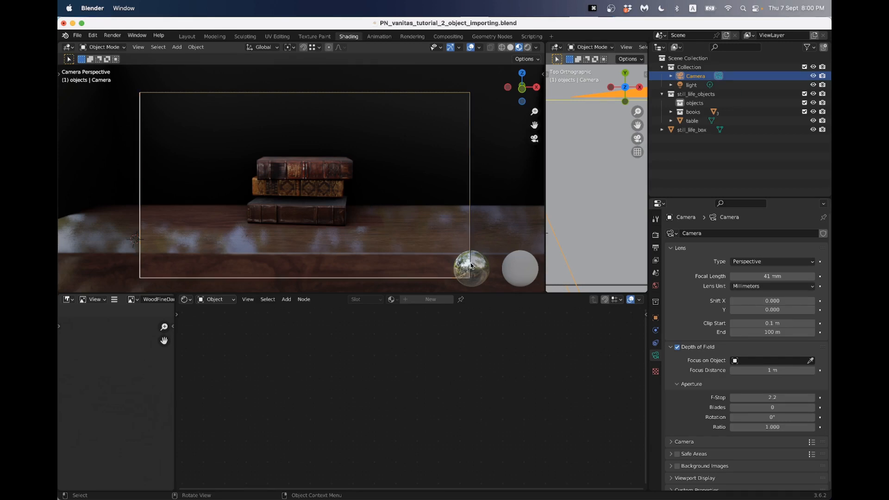
{"action": "left_click", "coordinate": [678, 347]}
{"action": "left_click", "coordinate": [678, 349]}
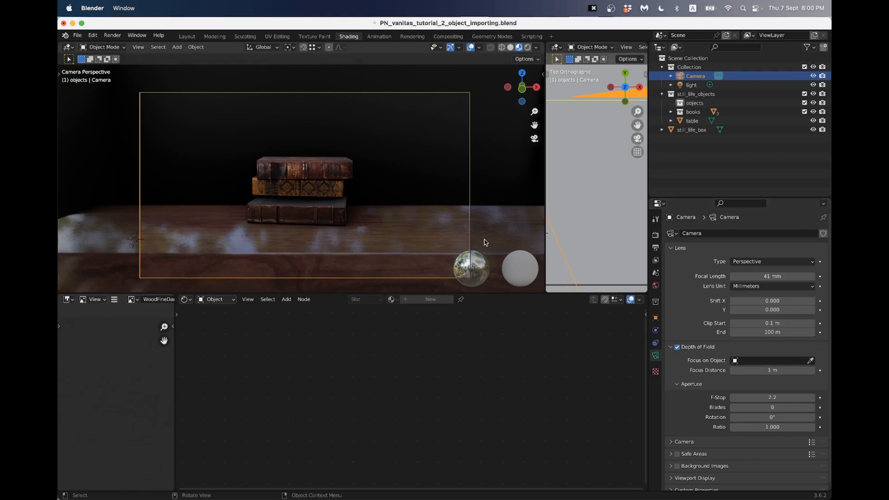
{"action": "left_click", "coordinate": [677, 347]}
{"action": "left_click", "coordinate": [678, 347]}
{"action": "left_click", "coordinate": [678, 347]}
{"action": "left_click", "coordinate": [677, 347]}
{"action": "left_click", "coordinate": [677, 347]}
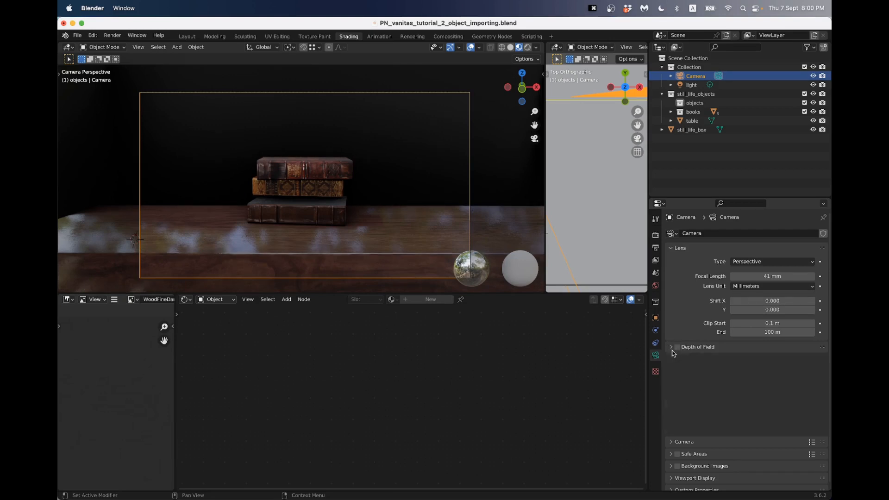
{"action": "left_click", "coordinate": [672, 347]}
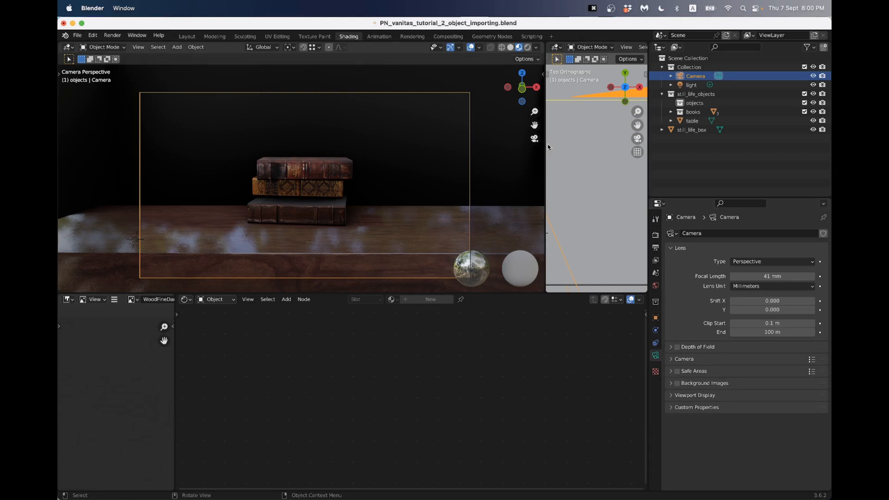
{"action": "left_click", "coordinate": [663, 94]}
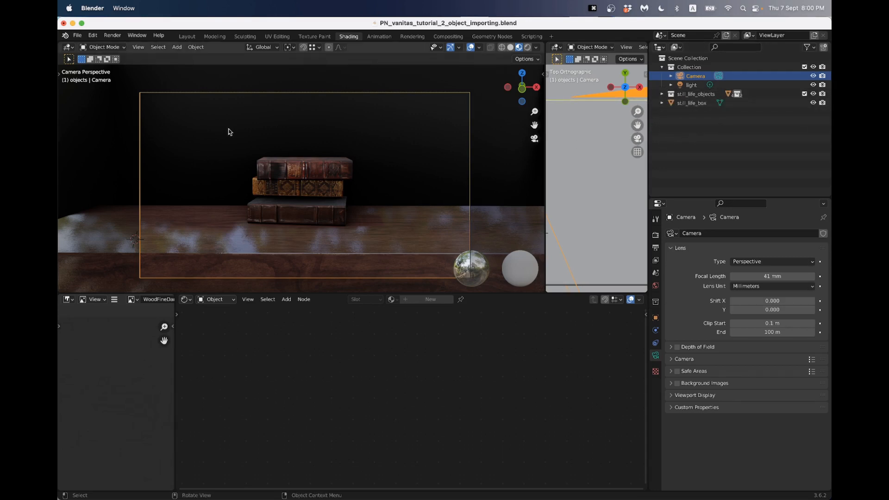
Switch to Chrome and go from the open skull model page to the TurboSquid home page.
{"action": "key", "text": "super+Tab"}
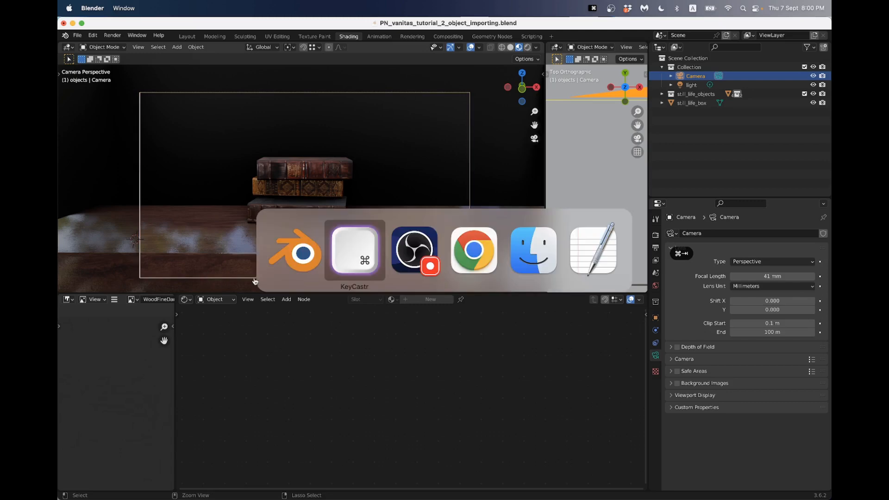
{"action": "left_click", "coordinate": [471, 255]}
{"action": "left_click", "coordinate": [163, 29]}
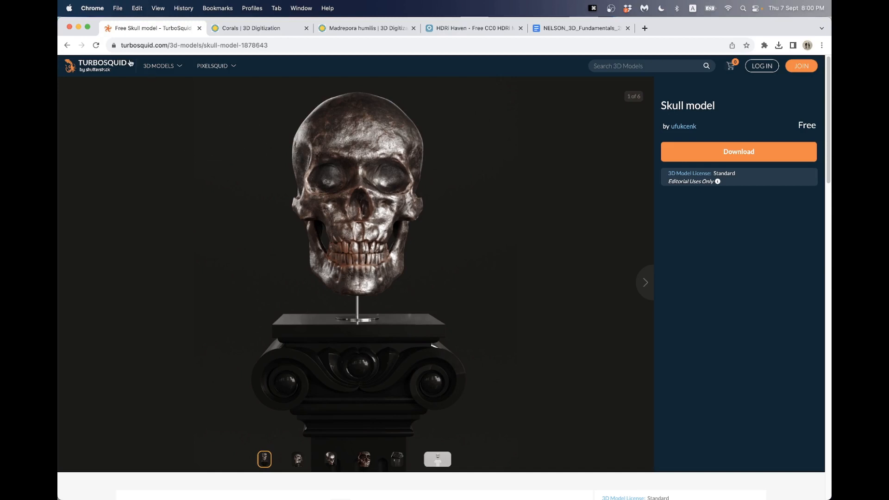
{"action": "left_click", "coordinate": [67, 45]}
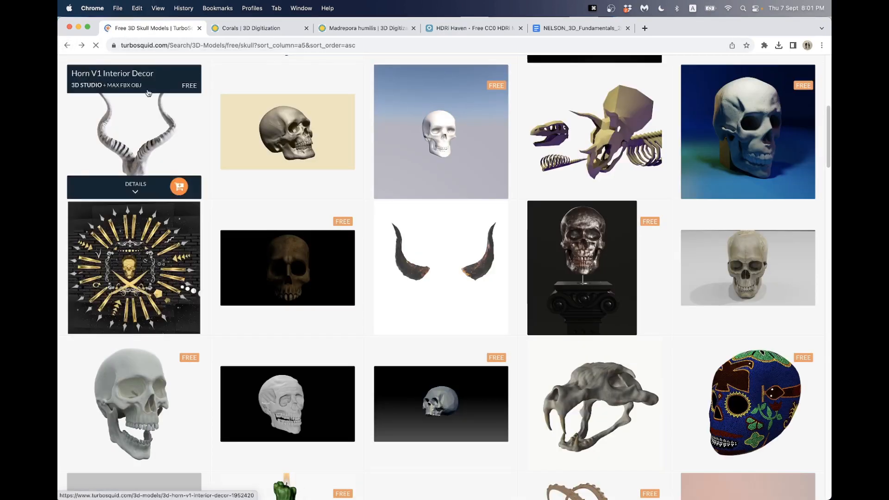
{"action": "left_click_drag", "start_coordinate": [167, 45], "coordinate": [113, 46]}
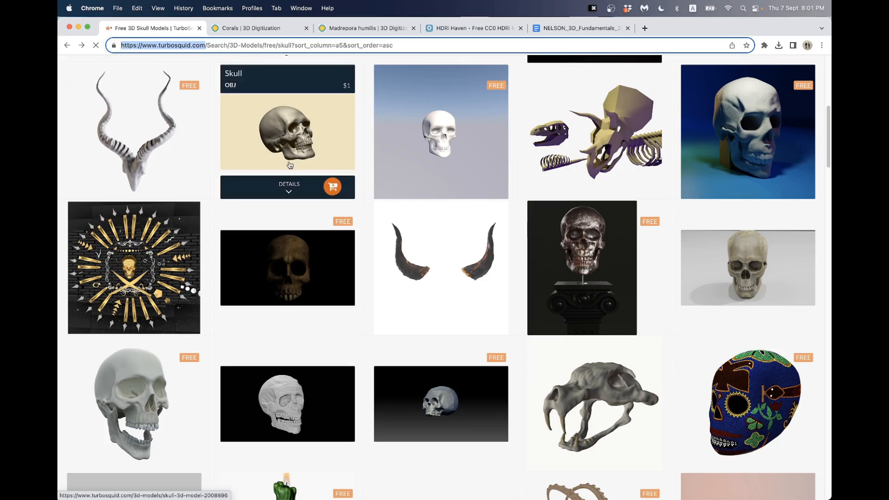
{"action": "scroll", "coordinate": [290, 164], "scroll_direction": "up", "scroll_amount": 8}
{"action": "left_click", "coordinate": [113, 69]}
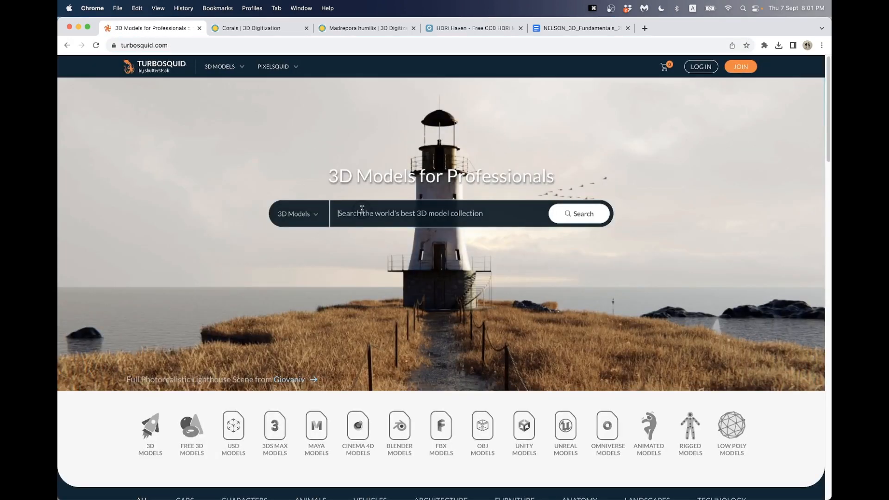
Search TurboSquid's 3D models for "skull" and browse the results.
{"action": "type", "text": "s"}
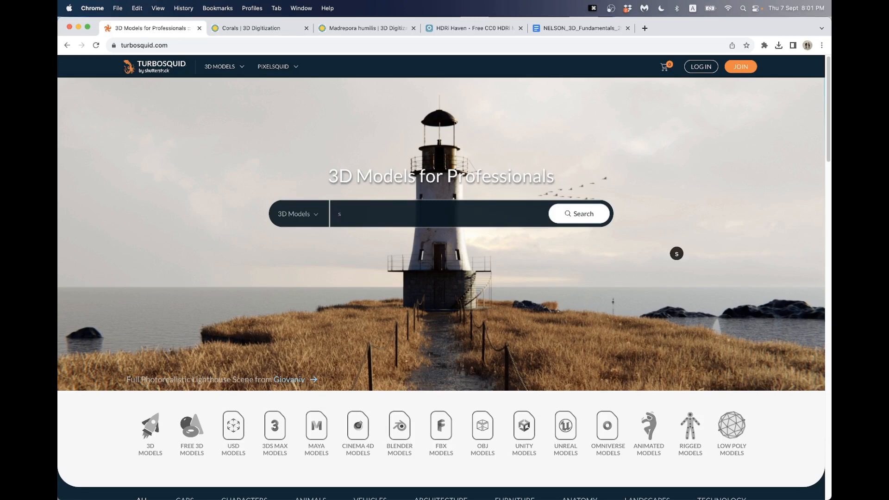
{"action": "type", "text": "kull"}
{"action": "key", "text": "Return"}
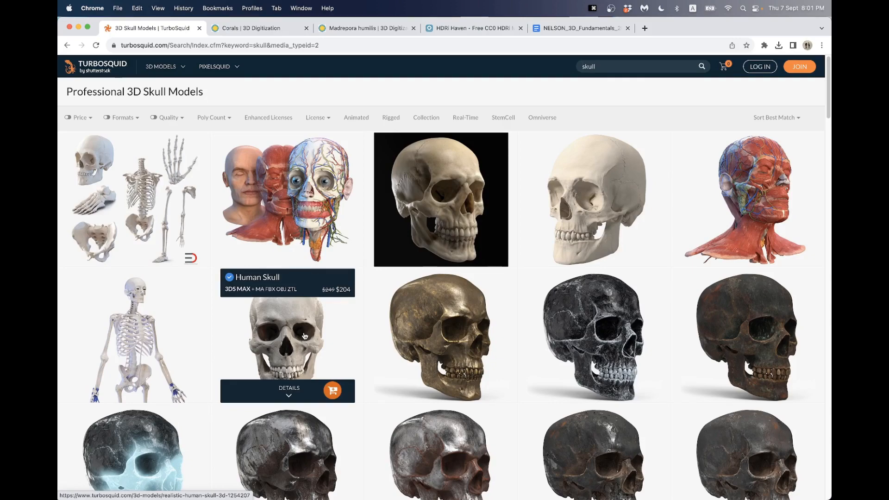
{"action": "scroll", "coordinate": [308, 330], "scroll_direction": "down", "scroll_amount": 5}
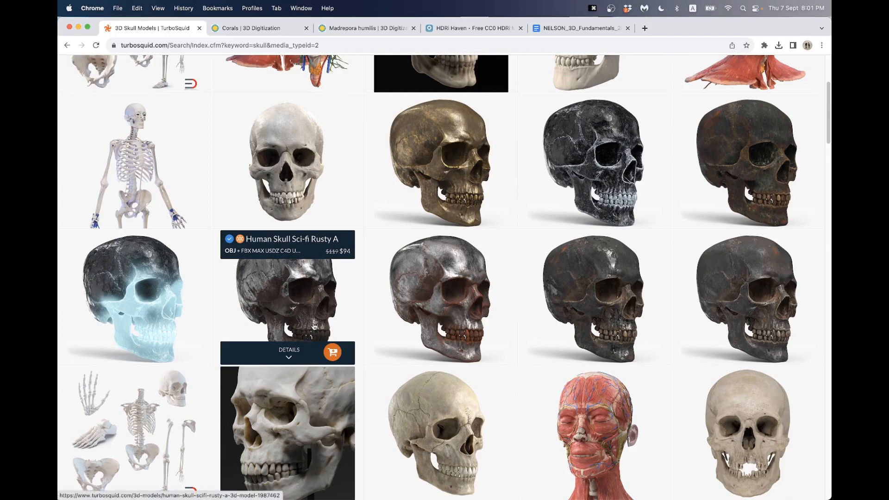
{"action": "scroll", "coordinate": [314, 327], "scroll_direction": "up", "scroll_amount": 1}
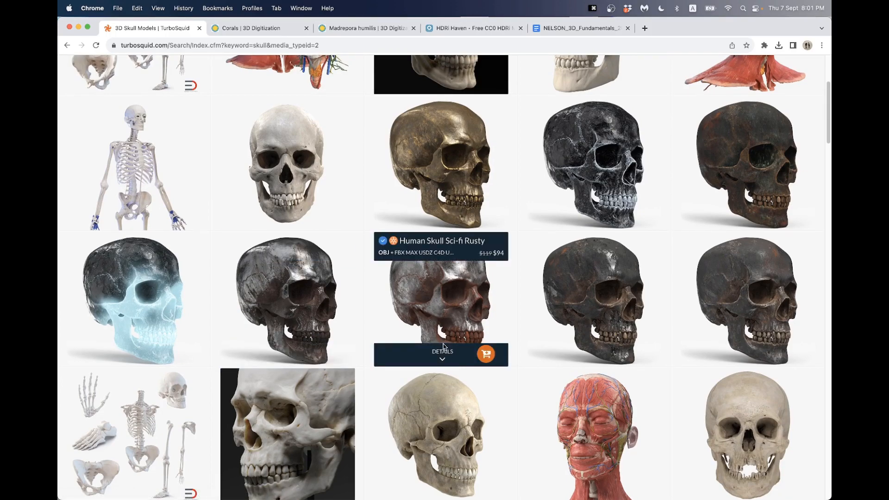
{"action": "scroll", "coordinate": [443, 346], "scroll_direction": "up", "scroll_amount": 5}
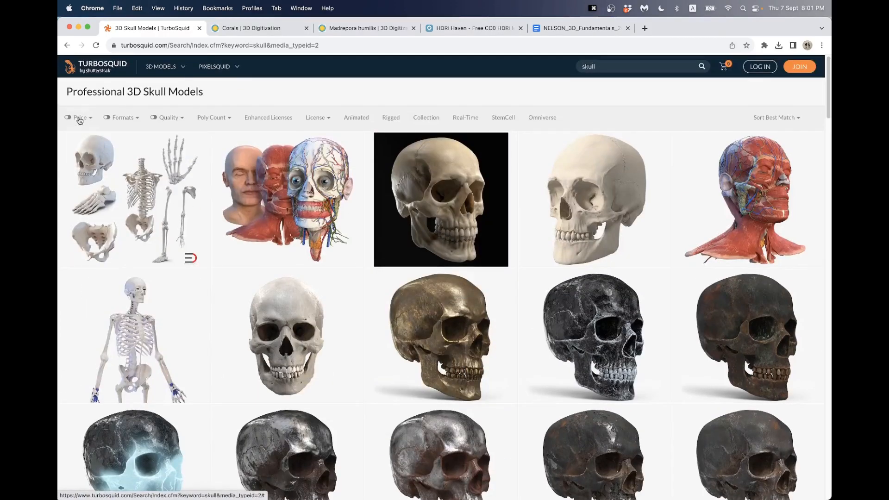
Filter the skull models to free ones and sort them by lower prices.
{"action": "left_click", "coordinate": [84, 189]}
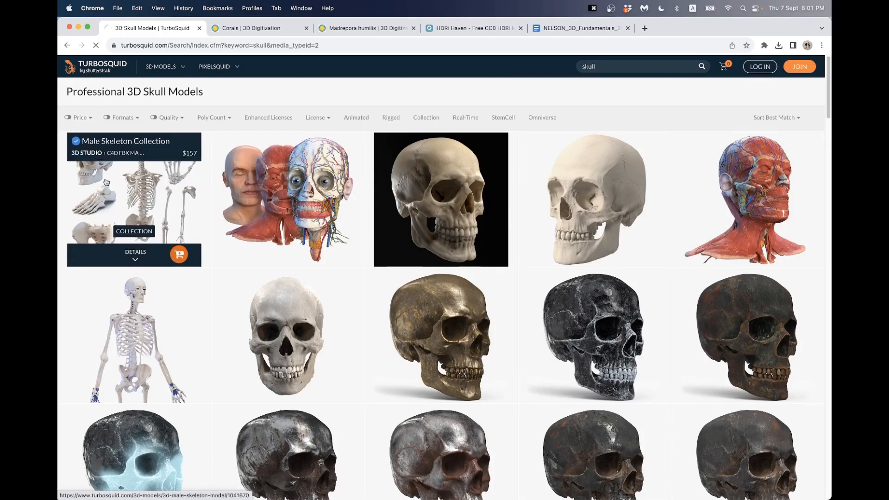
{"action": "left_click", "coordinate": [759, 117]}
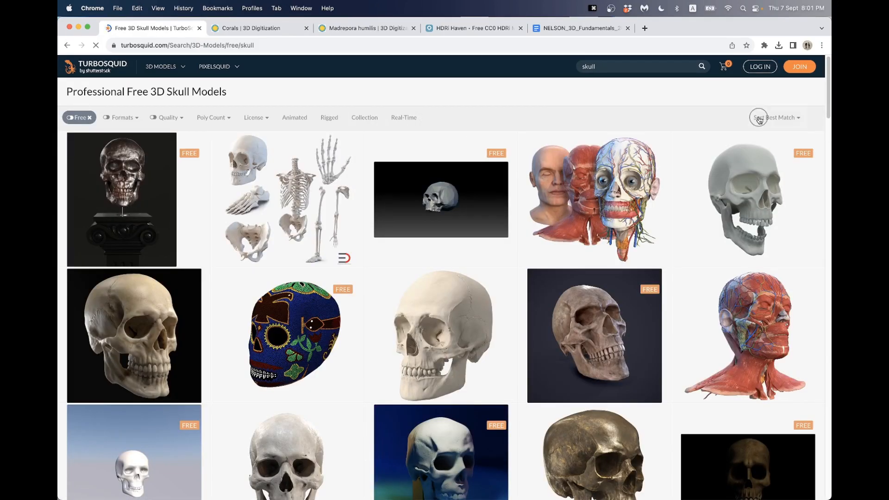
{"action": "left_click", "coordinate": [745, 148]}
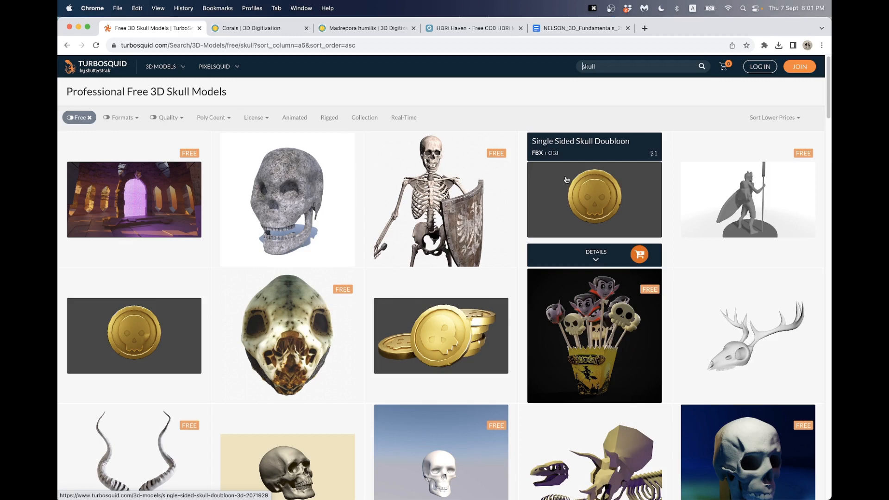
Browse the free skull models and open the page of the free "Human Skull - No Jaw" model.
{"action": "scroll", "coordinate": [562, 183], "scroll_direction": "down", "scroll_amount": 3}
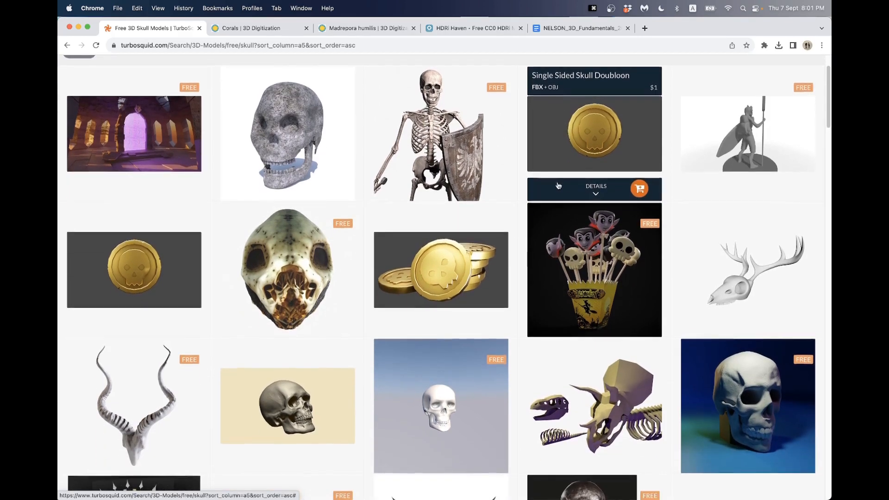
{"action": "scroll", "coordinate": [559, 186], "scroll_direction": "down", "scroll_amount": 2}
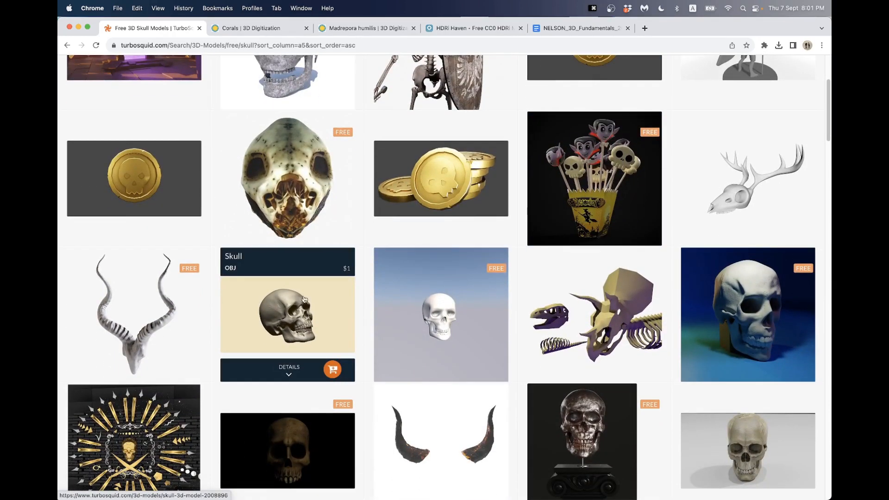
{"action": "scroll", "coordinate": [500, 318], "scroll_direction": "down", "scroll_amount": 2}
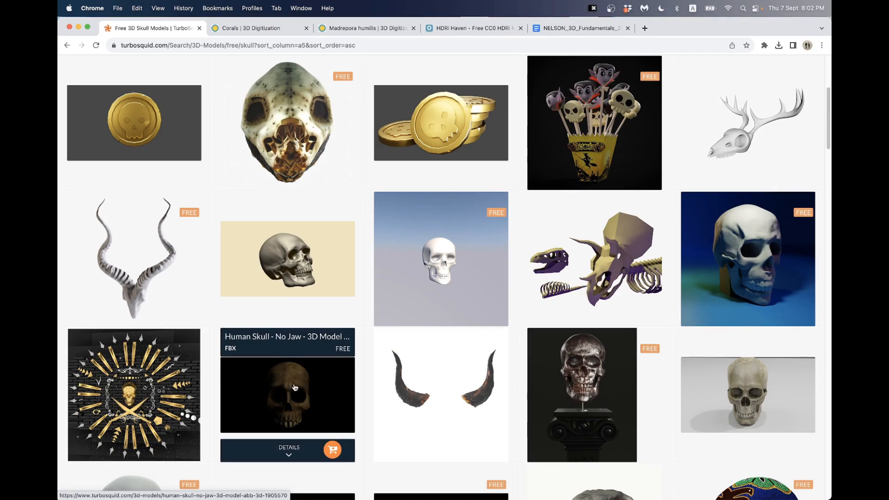
{"action": "left_click", "coordinate": [279, 384]}
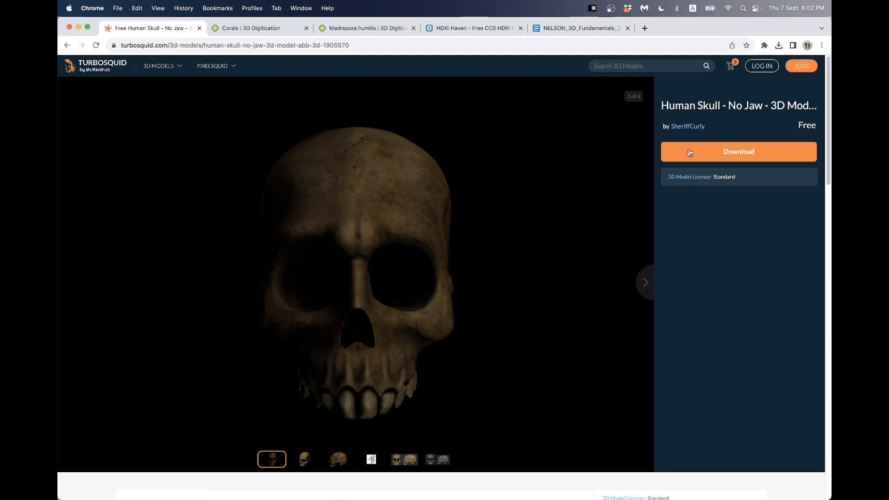
Switch to the open Smithsonian corals page and go to the Smithsonian 3D Digitization home page.
{"action": "left_click", "coordinate": [247, 29]}
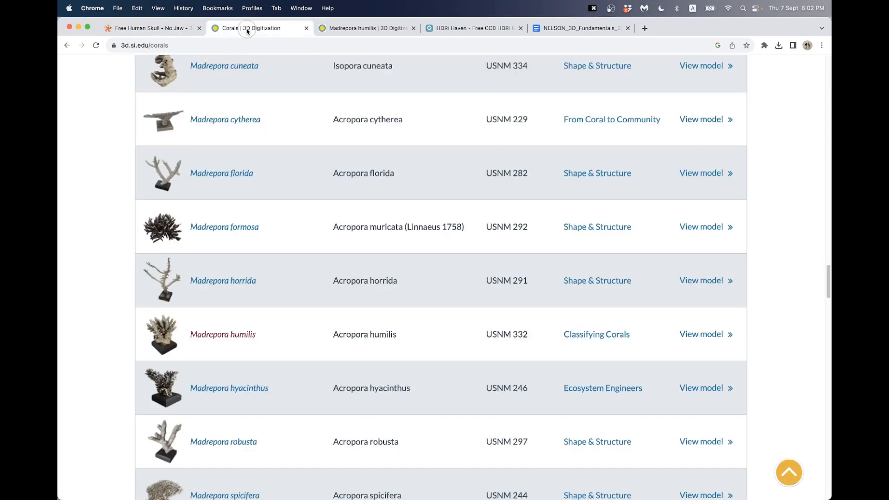
{"action": "scroll", "coordinate": [139, 116], "scroll_direction": "up", "scroll_amount": 20}
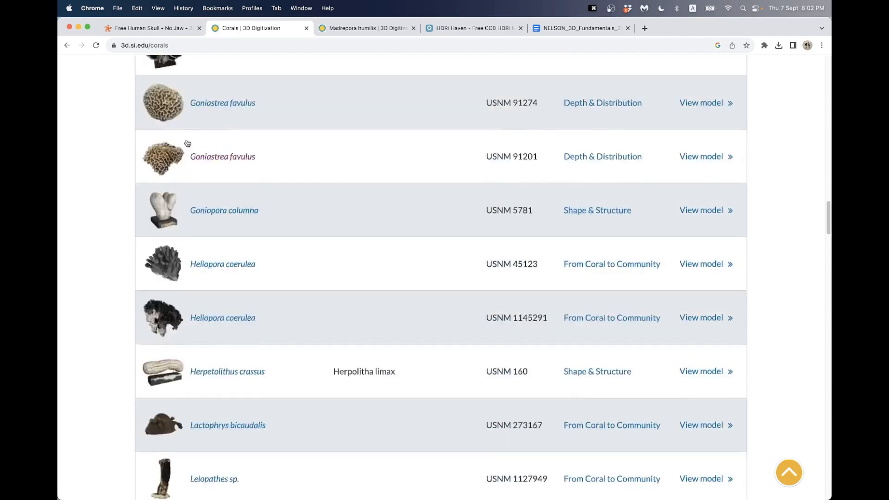
{"action": "scroll", "coordinate": [187, 129], "scroll_direction": "up", "scroll_amount": 2}
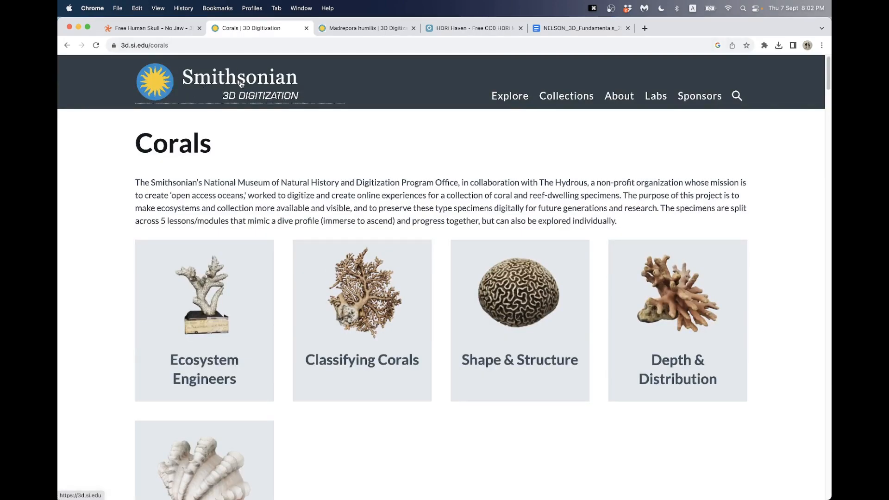
{"action": "left_click", "coordinate": [167, 86]}
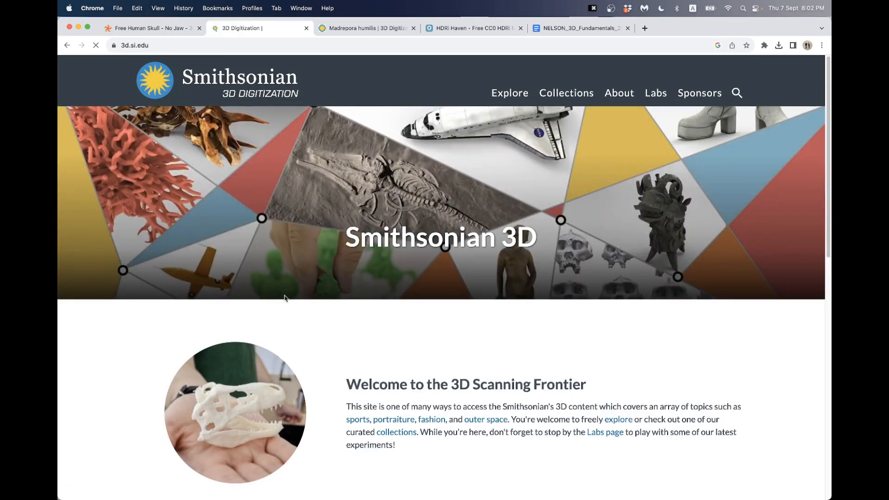
Browse the featured Smithsonian 3D models, open the Coral Collection and look over its modules.
{"action": "scroll", "coordinate": [301, 298], "scroll_direction": "down", "scroll_amount": 5}
{"action": "scroll", "coordinate": [88, 302], "scroll_direction": "down", "scroll_amount": 4}
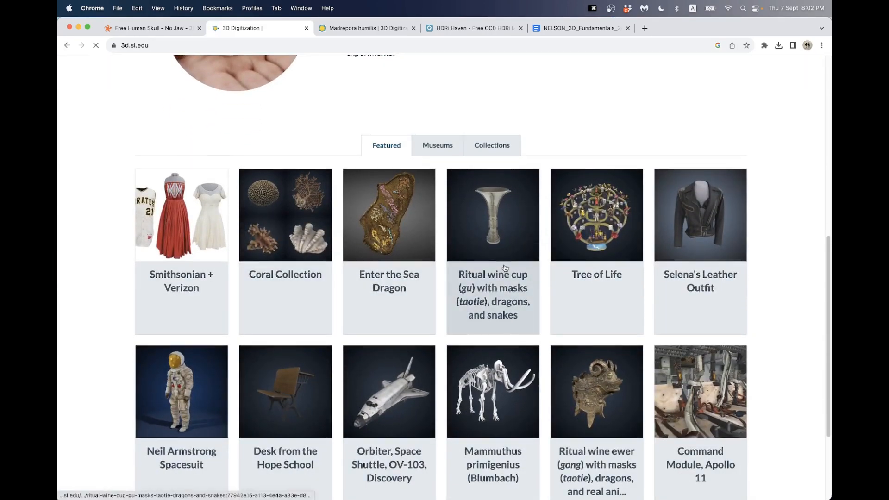
{"action": "scroll", "coordinate": [463, 262], "scroll_direction": "down", "scroll_amount": 2}
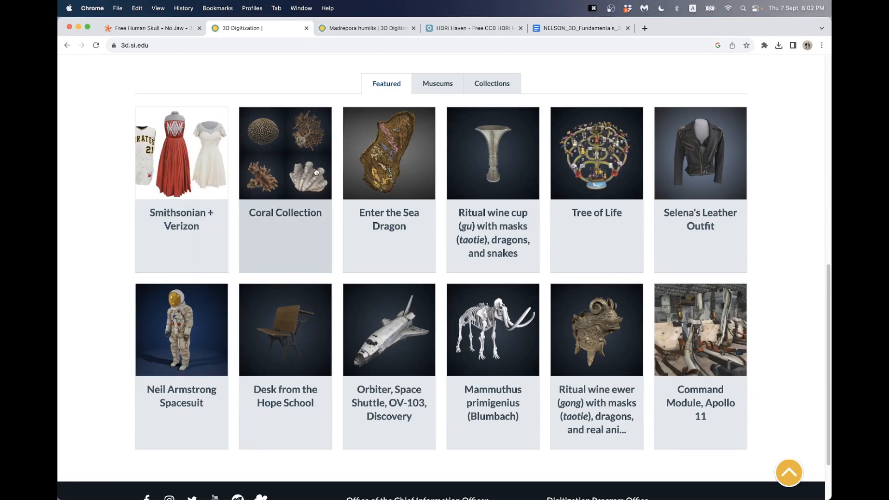
{"action": "left_click", "coordinate": [266, 210]}
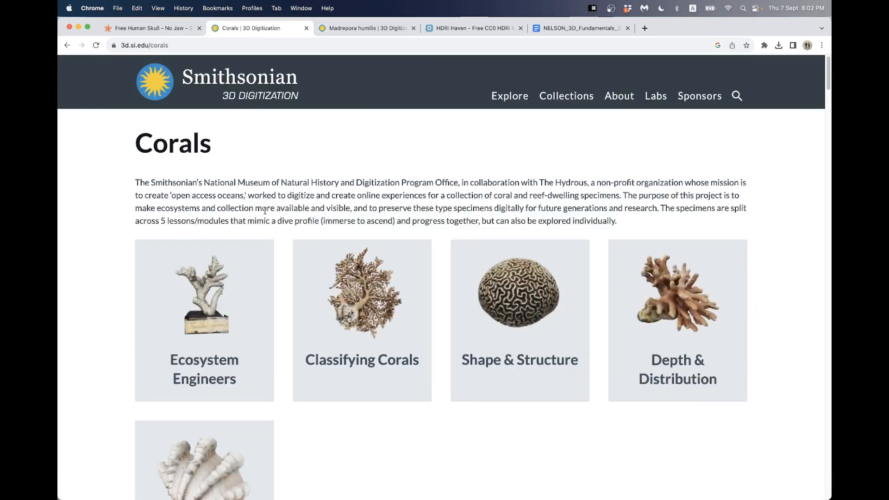
{"action": "scroll", "coordinate": [241, 199], "scroll_direction": "down", "scroll_amount": 1}
{"action": "scroll", "coordinate": [235, 193], "scroll_direction": "down", "scroll_amount": 2}
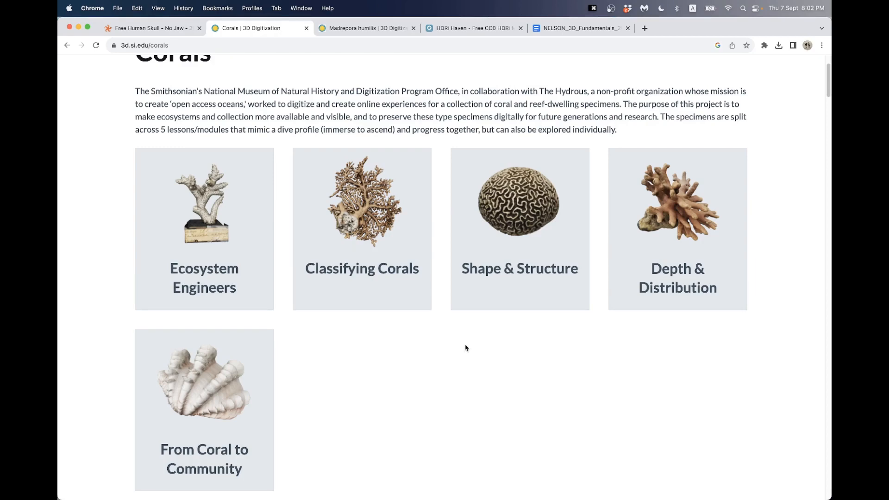
Open the Ecosystem Engineers module in a new tab and browse its coral specimens.
{"action": "left_click", "coordinate": [201, 273]}
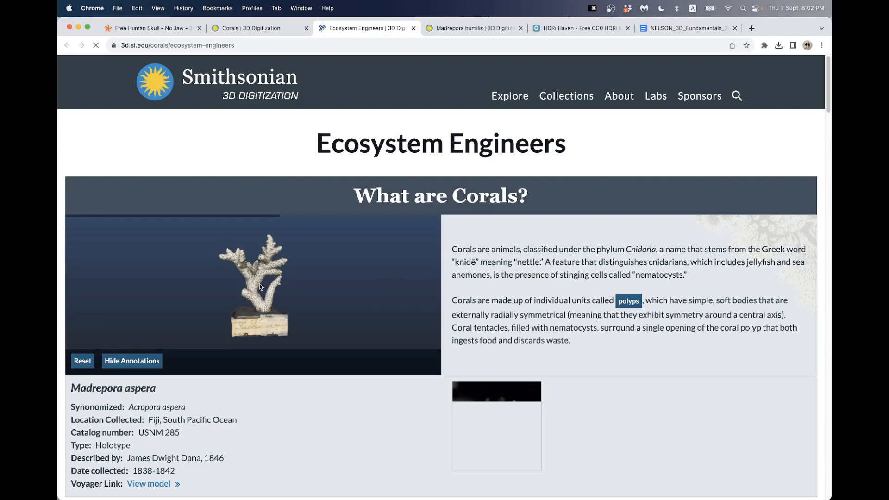
{"action": "scroll", "coordinate": [308, 367], "scroll_direction": "down", "scroll_amount": 2}
{"action": "scroll", "coordinate": [308, 367], "scroll_direction": "down", "scroll_amount": 8}
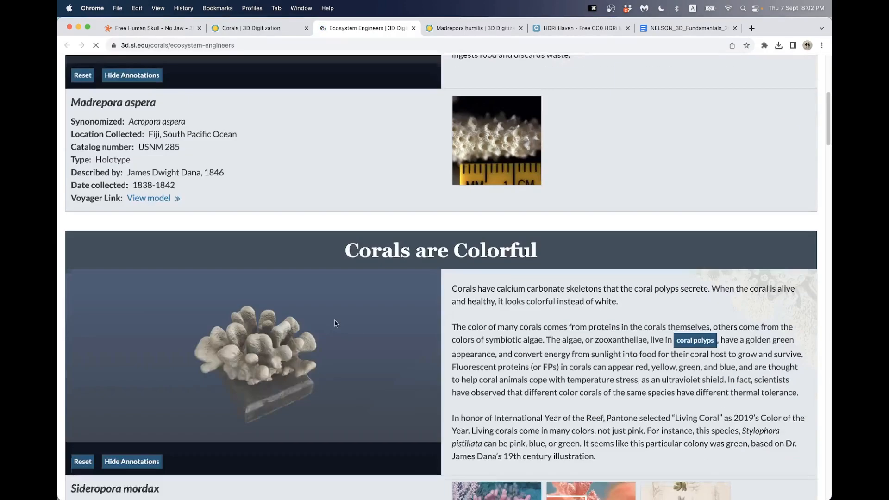
{"action": "scroll", "coordinate": [259, 329], "scroll_direction": "down", "scroll_amount": 8}
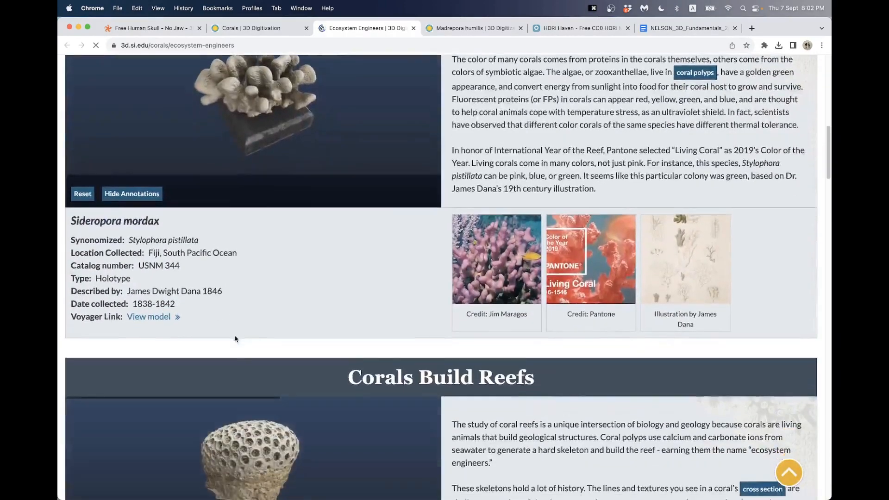
{"action": "scroll", "coordinate": [235, 334], "scroll_direction": "down", "scroll_amount": 6}
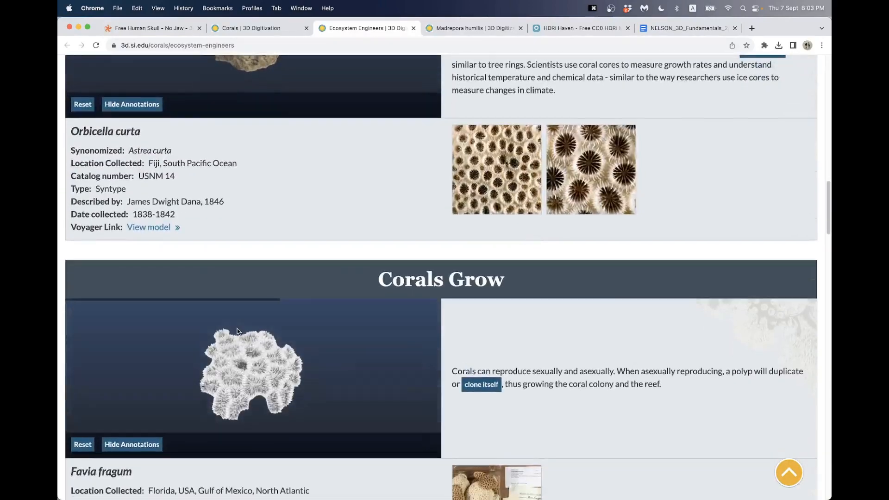
Return to the Madrepora aspera specimen under "What are Corals?" and inspect its 3D model up close.
{"action": "scroll", "coordinate": [239, 332], "scroll_direction": "up", "scroll_amount": 15}
{"action": "scroll", "coordinate": [239, 323], "scroll_direction": "up", "scroll_amount": 6}
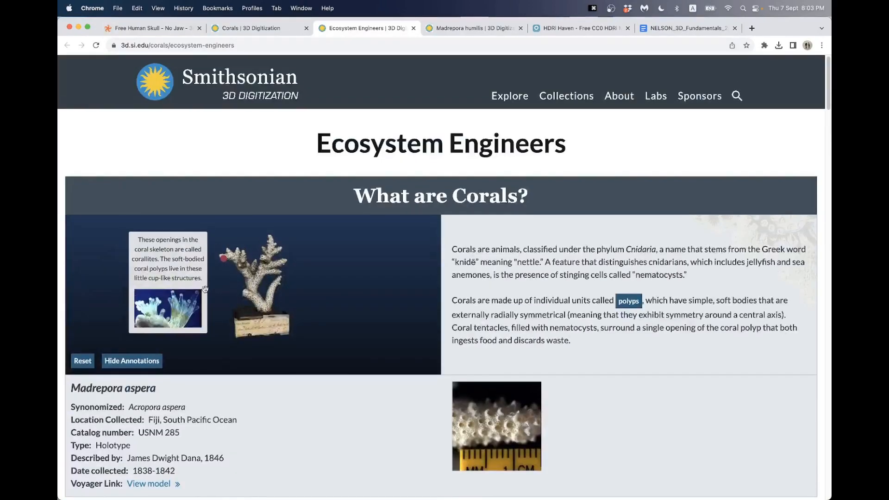
{"action": "scroll", "coordinate": [276, 315], "scroll_direction": "up", "scroll_amount": 6}
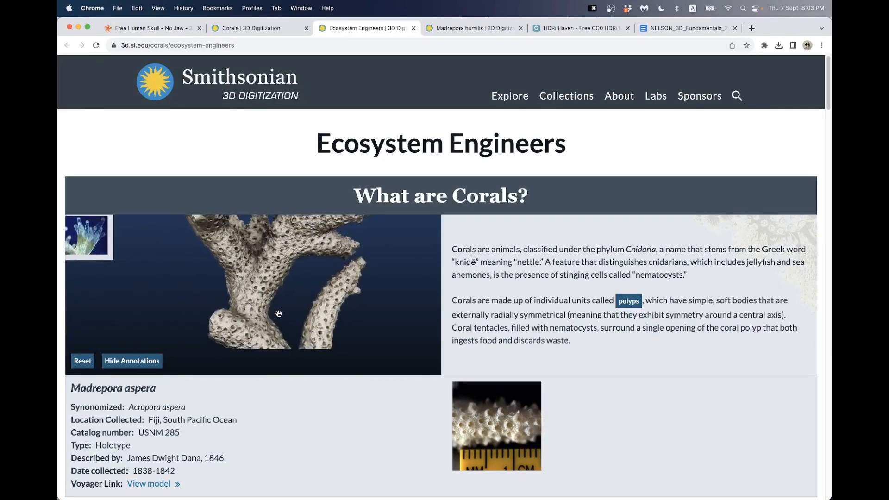
{"action": "scroll", "coordinate": [278, 313], "scroll_direction": "down", "scroll_amount": 5}
{"action": "mouse_move", "coordinate": [278, 313]}
{"action": "left_mouse_down"}
{"action": "mouse_move", "coordinate": [197, 311]}
{"action": "mouse_move", "coordinate": [276, 314]}
{"action": "left_mouse_up"}
{"action": "scroll", "coordinate": [271, 315], "scroll_direction": "down", "scroll_amount": 2}
Open the Madrepora aspera model page and show its available download formats.
{"action": "left_click", "coordinate": [150, 486]}
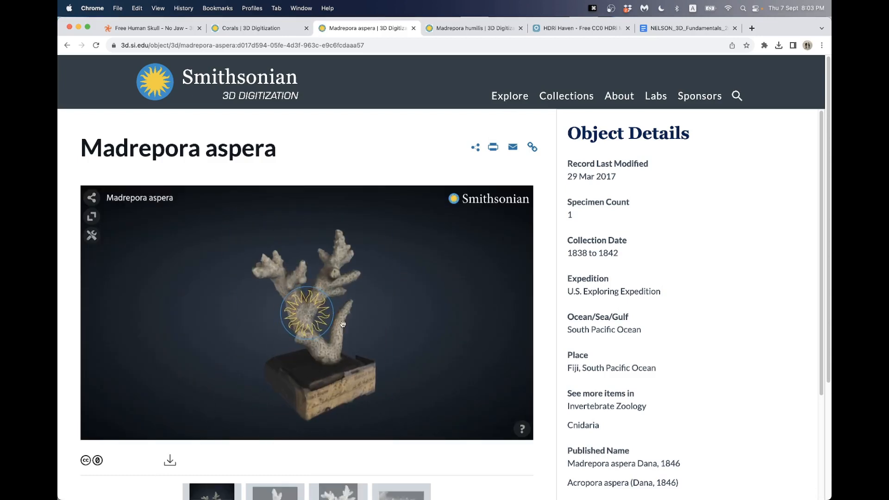
{"action": "scroll", "coordinate": [567, 381], "scroll_direction": "down", "scroll_amount": 1}
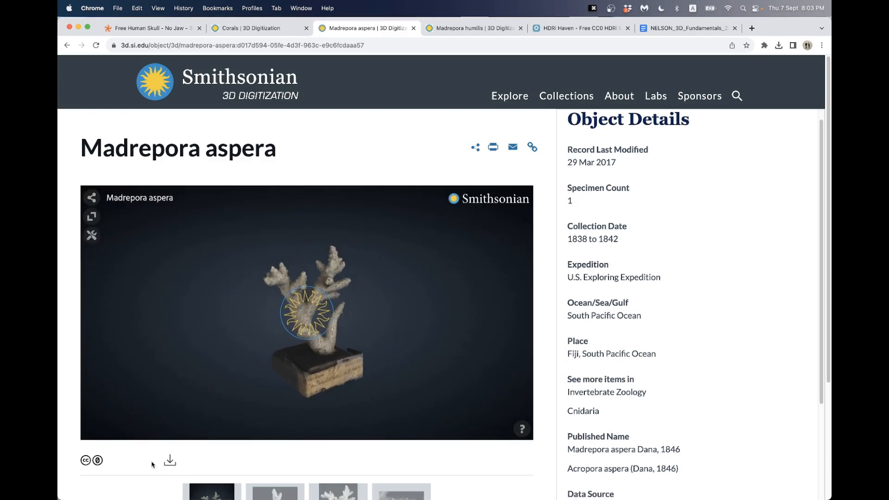
{"action": "left_click", "coordinate": [170, 463]}
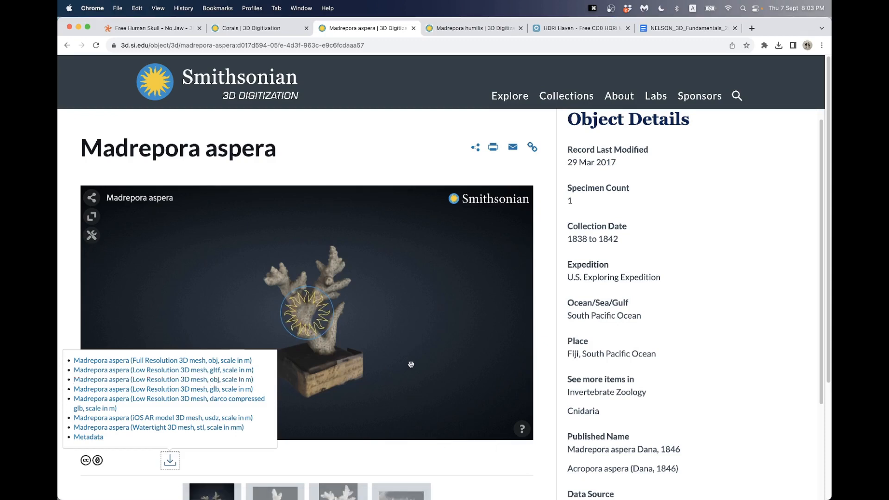
Switch to Finder, move its window aside and check the model files stored in the 3D_Fundamentals Assets folder.
{"action": "key", "text": "super+Tab"}
{"action": "key", "text": "super+Tab"}
{"action": "key", "text": "super+Tab"}
{"action": "key", "text": "super+Tab"}
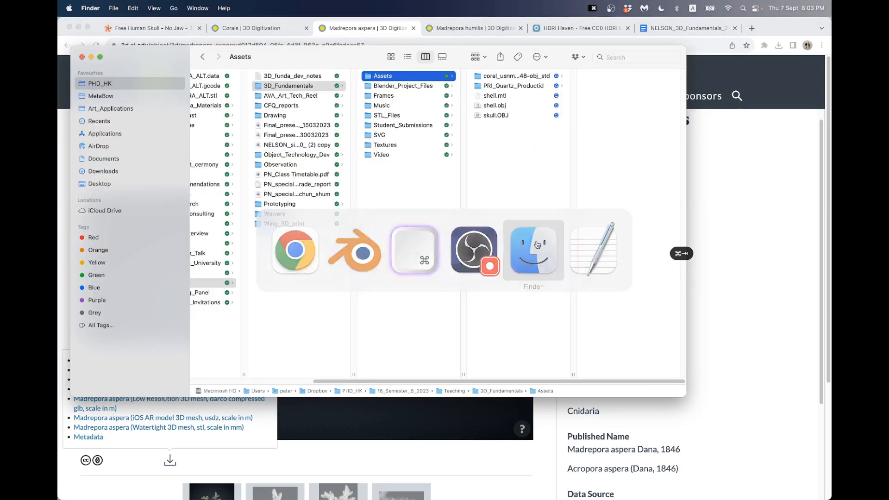
{"action": "left_click_drag", "start_coordinate": [339, 55], "coordinate": [60, 48]}
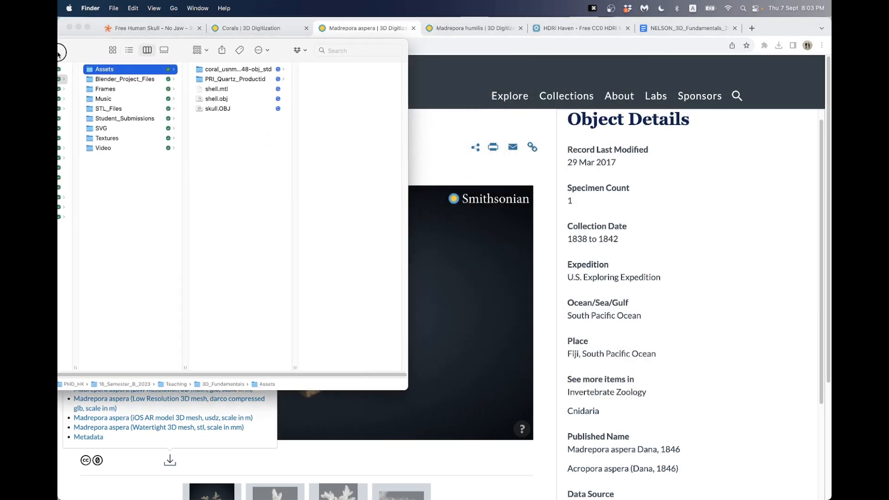
{"action": "left_click", "coordinate": [144, 80]}
{"action": "left_click", "coordinate": [153, 70]}
Switch to Blender, start a Wavefront (.obj) import and browse through Assets to the coral_usnm_332-100k-2048-obj_std folder.
{"action": "key", "text": "super+Tab"}
{"action": "key", "text": "super+Tab"}
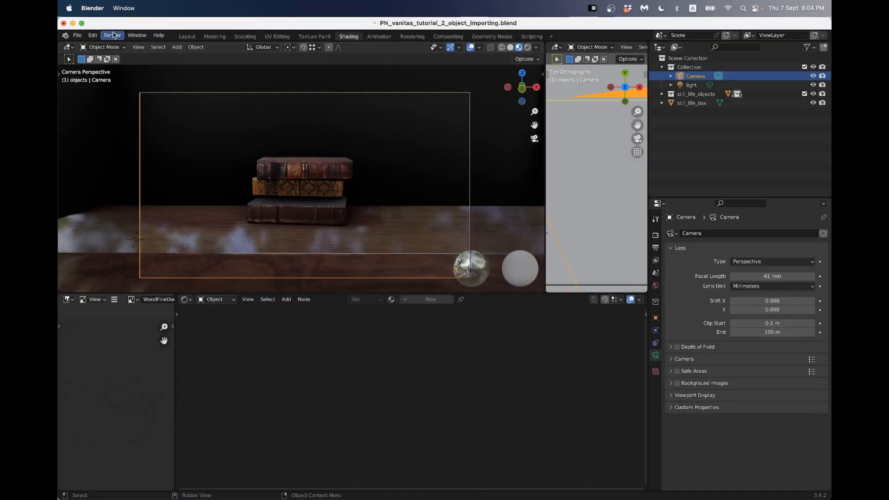
{"action": "left_click", "coordinate": [77, 36]}
{"action": "mouse_move", "coordinate": [95, 156]}
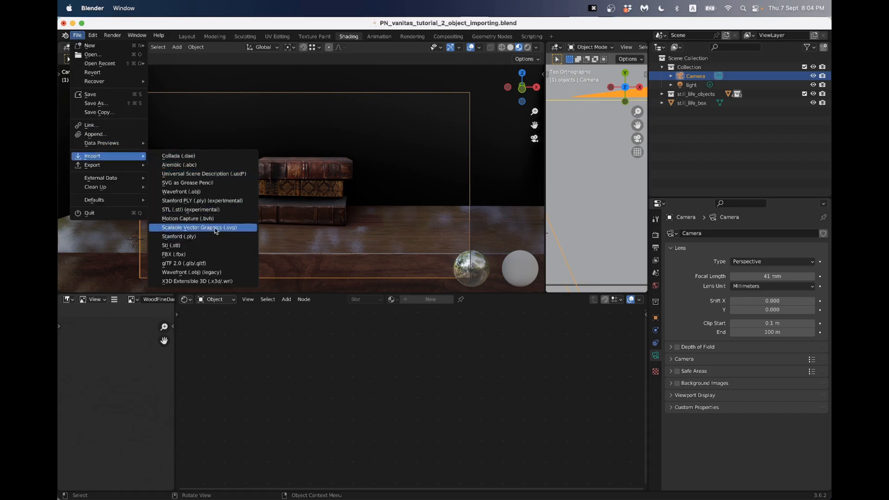
{"action": "left_click", "coordinate": [211, 192]}
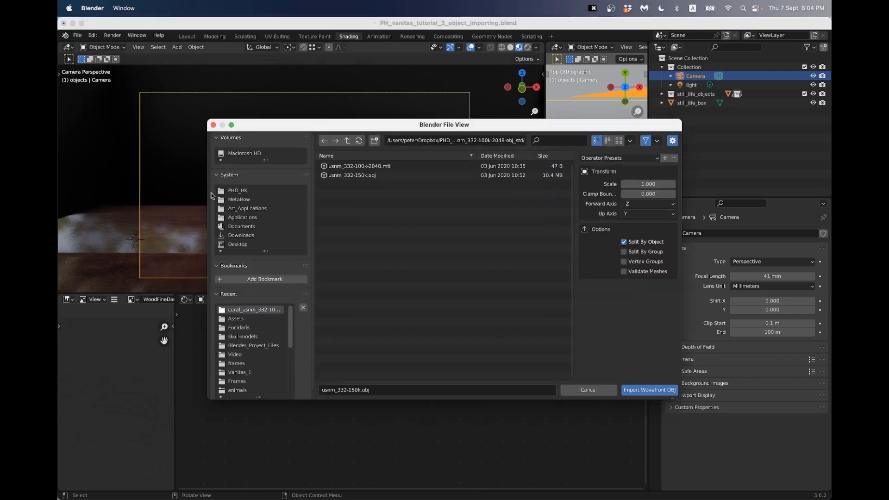
{"action": "left_click", "coordinate": [347, 141]}
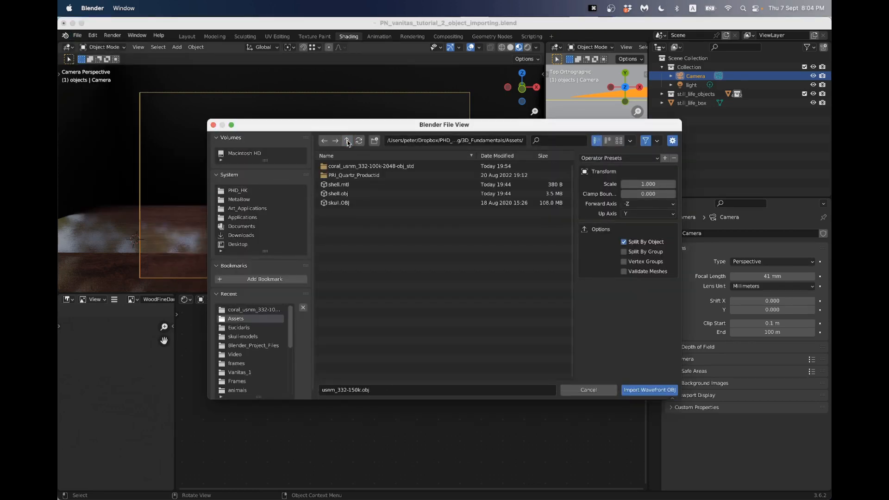
{"action": "left_click", "coordinate": [348, 141]}
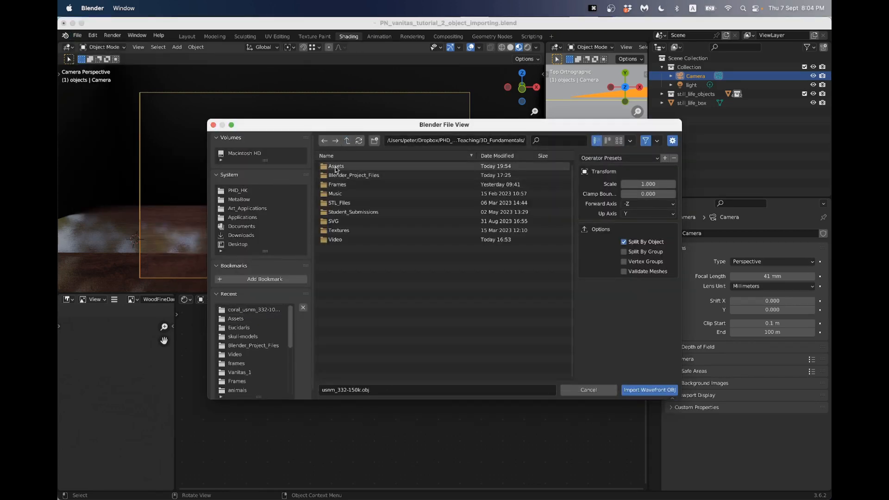
{"action": "left_click", "coordinate": [336, 167]}
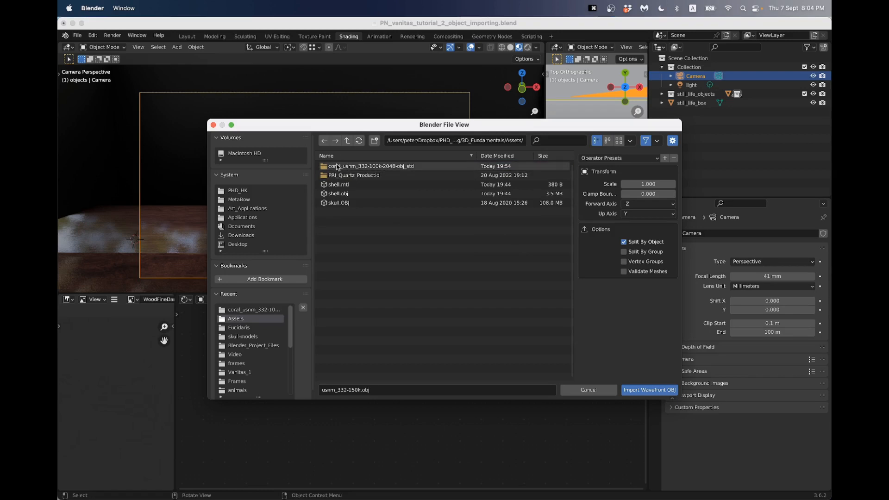
{"action": "left_click", "coordinate": [348, 141]}
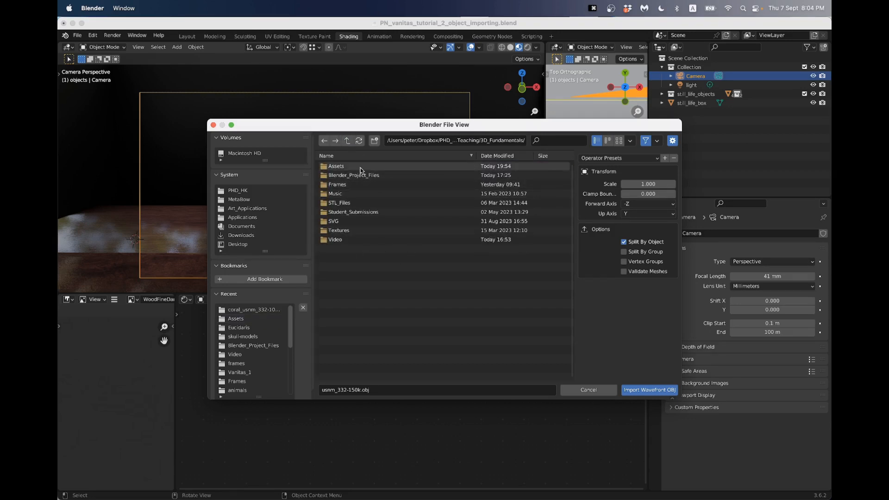
{"action": "left_click", "coordinate": [335, 166]}
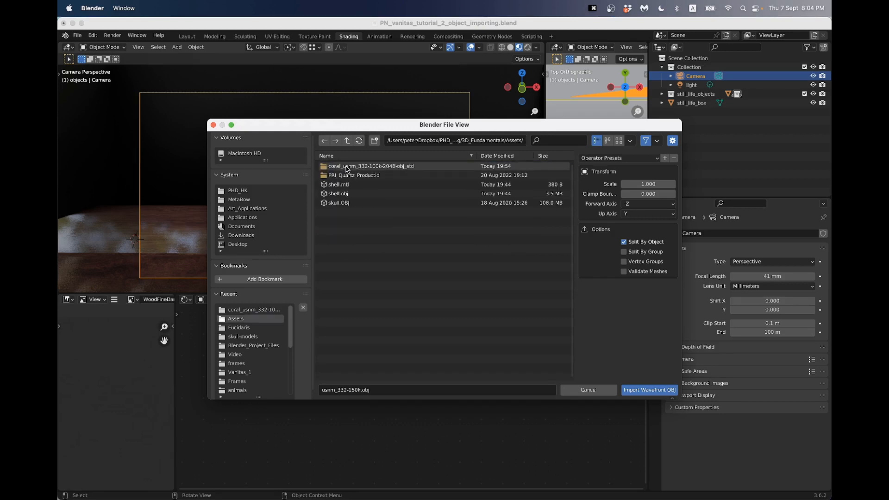
{"action": "double_click", "coordinate": [346, 166]}
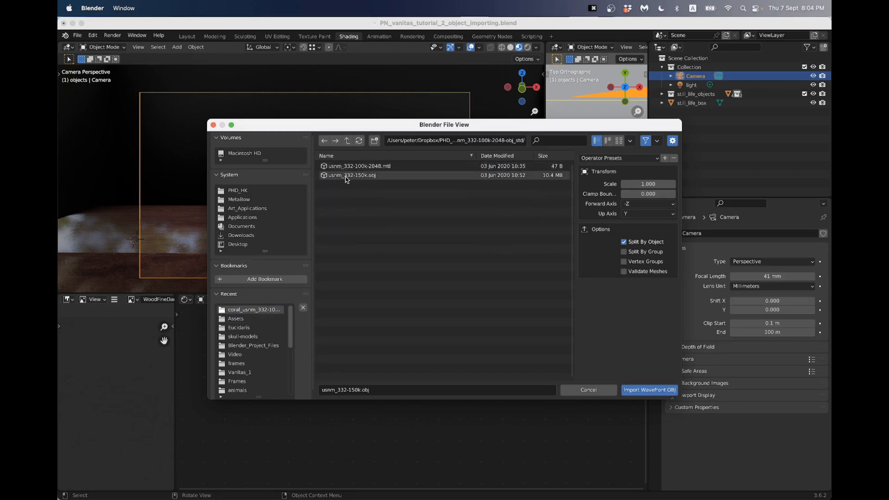
Import the coral model file usnm_332-150k.obj into the scene.
{"action": "left_click", "coordinate": [353, 178]}
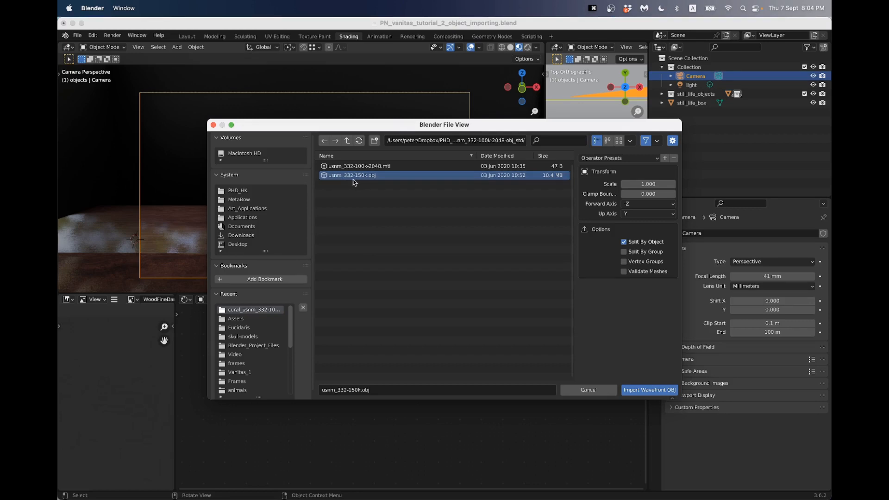
{"action": "left_click", "coordinate": [358, 167]}
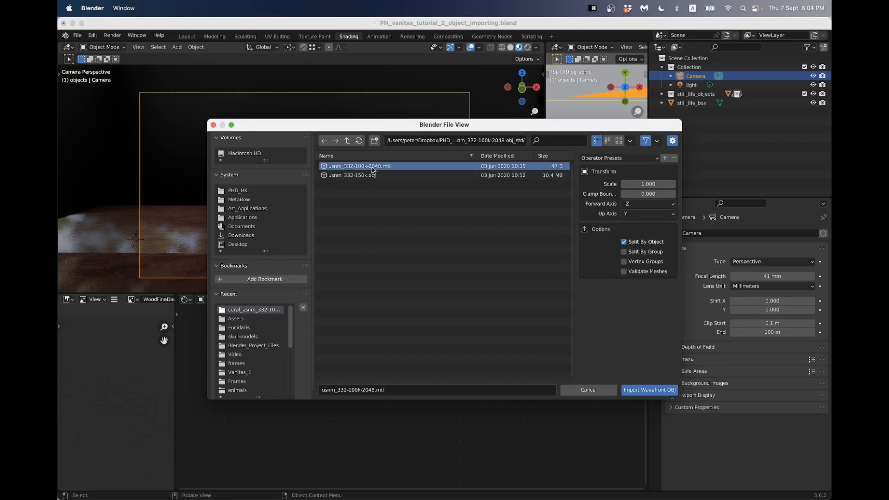
{"action": "left_click", "coordinate": [357, 176]}
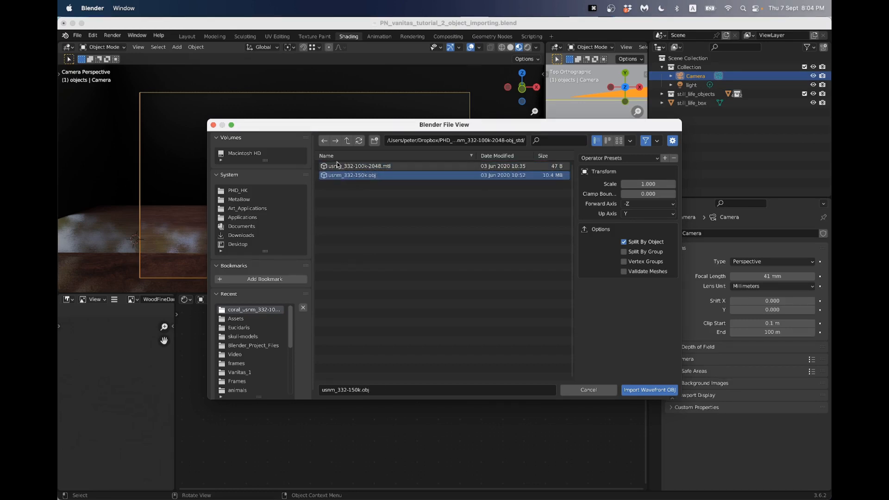
{"action": "left_click", "coordinate": [641, 391]}
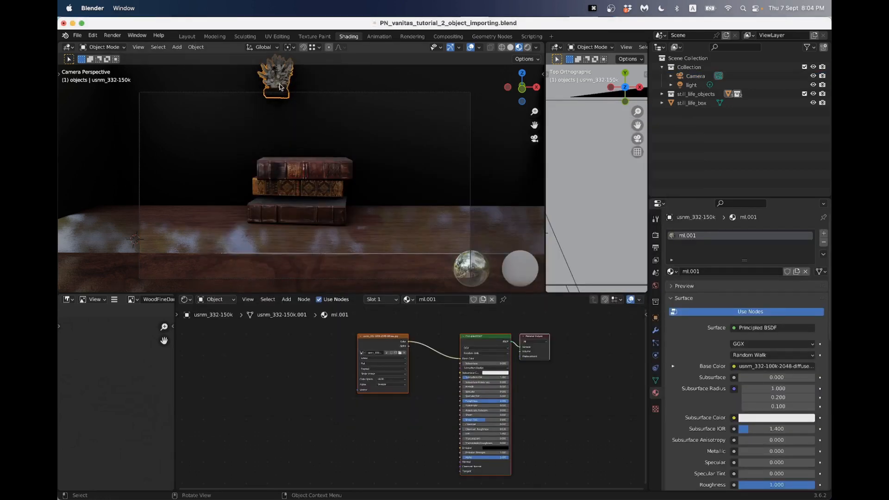
Move the imported coral beside the stack of books and lower it towards the tabletop, working from the top and front views.
{"action": "scroll", "coordinate": [583, 171], "scroll_direction": "down", "scroll_amount": 5}
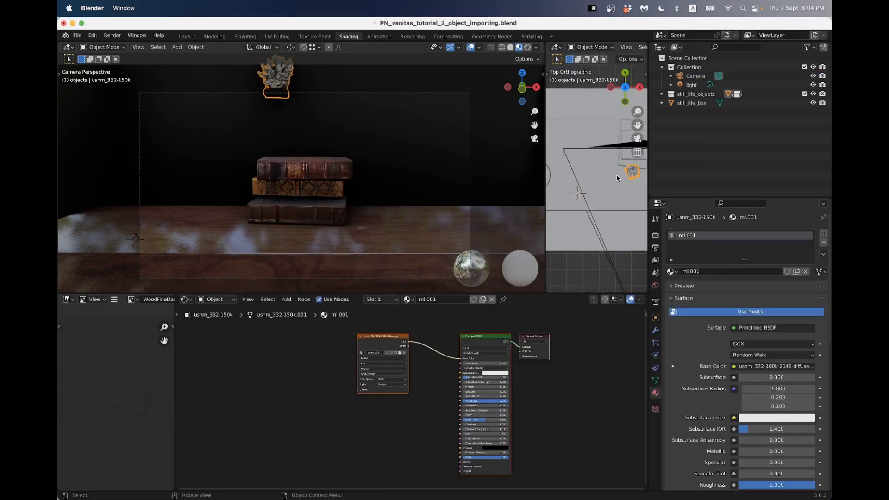
{"action": "key", "text": "g"}
{"action": "left_click", "coordinate": [607, 178]}
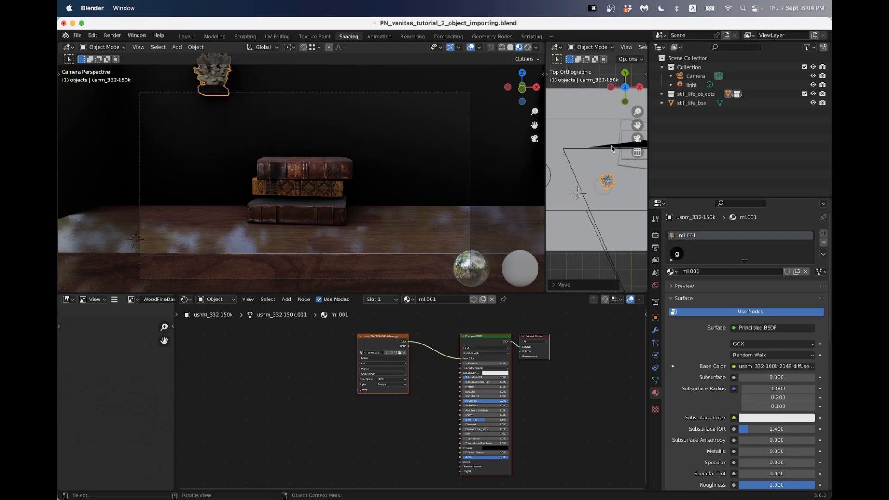
{"action": "left_click", "coordinate": [625, 101]}
{"action": "key", "text": "g"}
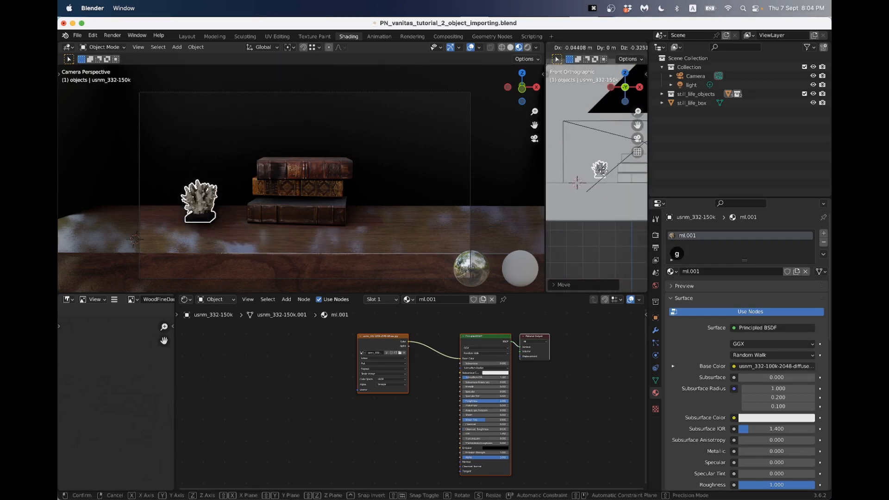
{"action": "left_click", "coordinate": [604, 183]}
Fine-tune the coral's position in the front view so its base rests on the tabletop.
{"action": "scroll", "coordinate": [602, 191], "scroll_direction": "up", "scroll_amount": 6}
{"action": "scroll", "coordinate": [602, 193], "scroll_direction": "up", "scroll_amount": 3}
{"action": "key", "text": "g"}
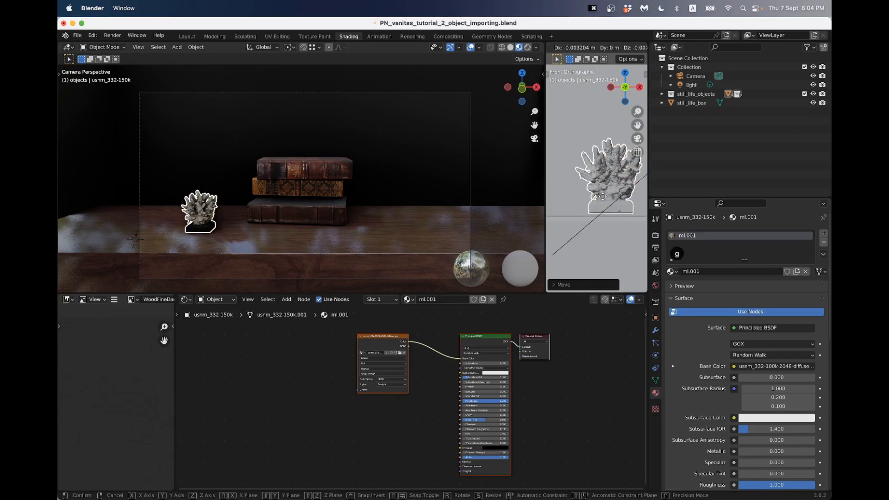
{"action": "left_click", "coordinate": [602, 198]}
{"action": "key", "text": "g"}
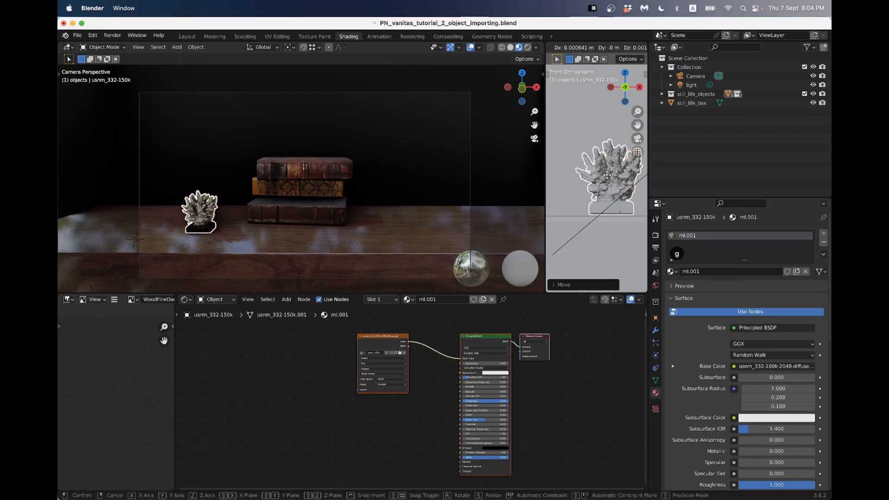
{"action": "left_click", "coordinate": [603, 179]}
{"action": "key", "text": "s"}
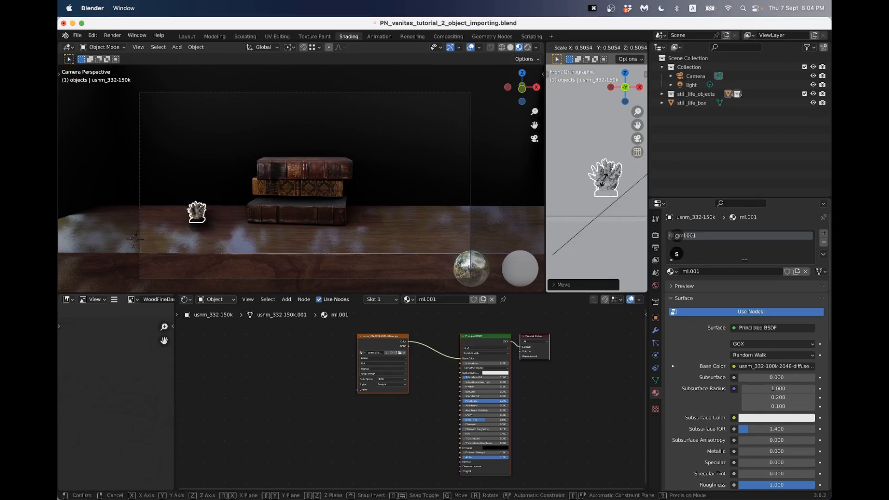
{"action": "left_click", "coordinate": [648, 164]}
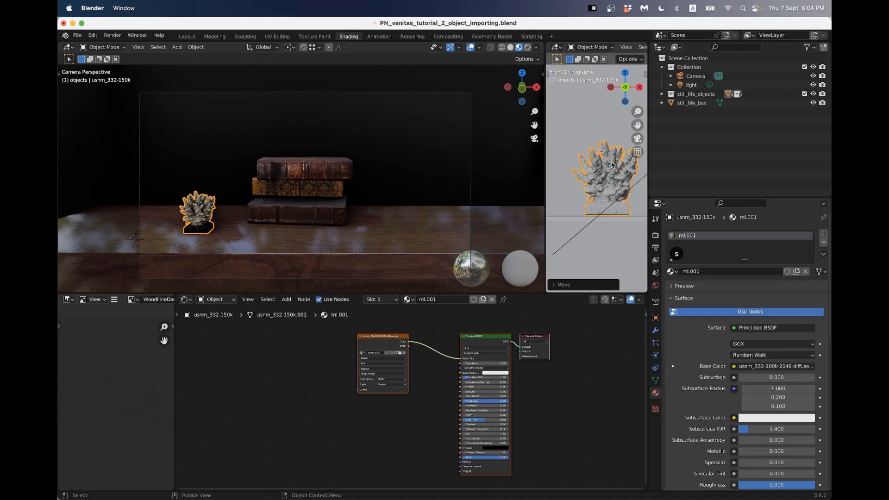
{"action": "right_click", "coordinate": [598, 167]}
Scale the coral up uniformly and move it along the Z axis so its base sits on the tabletop.
{"action": "scroll", "coordinate": [588, 139], "scroll_direction": "down", "scroll_amount": 1}
{"action": "scroll", "coordinate": [589, 141], "scroll_direction": "down", "scroll_amount": 2}
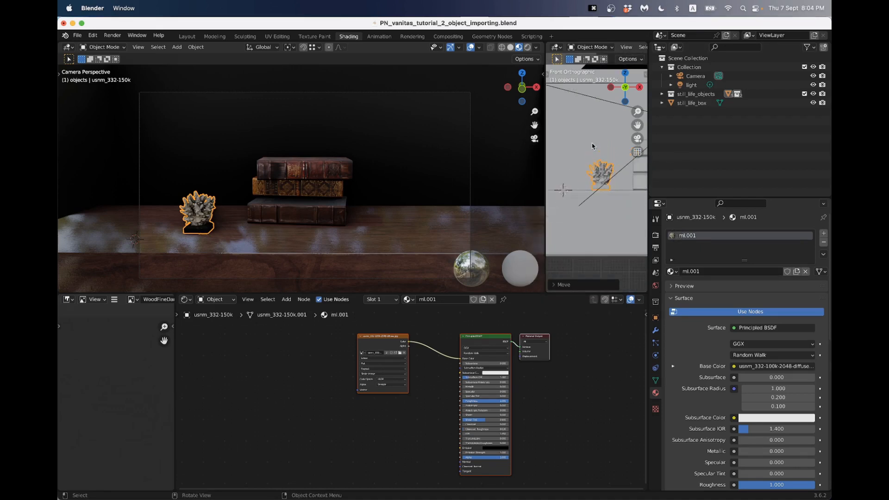
{"action": "key", "text": "s"}
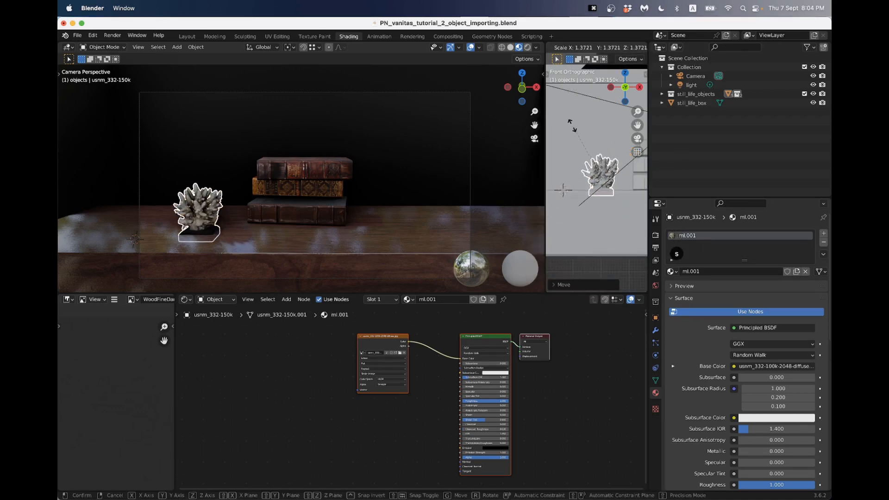
{"action": "left_click", "coordinate": [602, 180]}
{"action": "key", "text": "g"}
{"action": "key", "text": "z"}
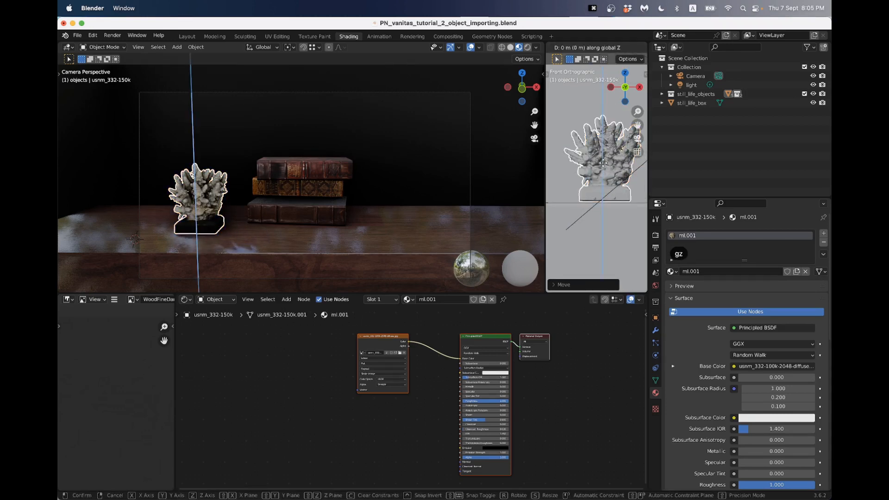
{"action": "left_click", "coordinate": [604, 166]}
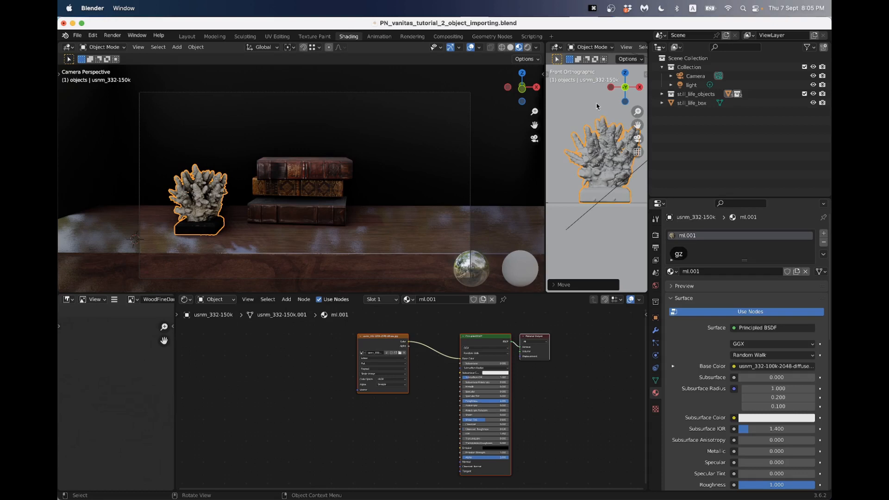
Rotate the coral about -26.5° around the global Z axis and deselect it.
{"action": "key", "text": "r"}
{"action": "key", "text": "z"}
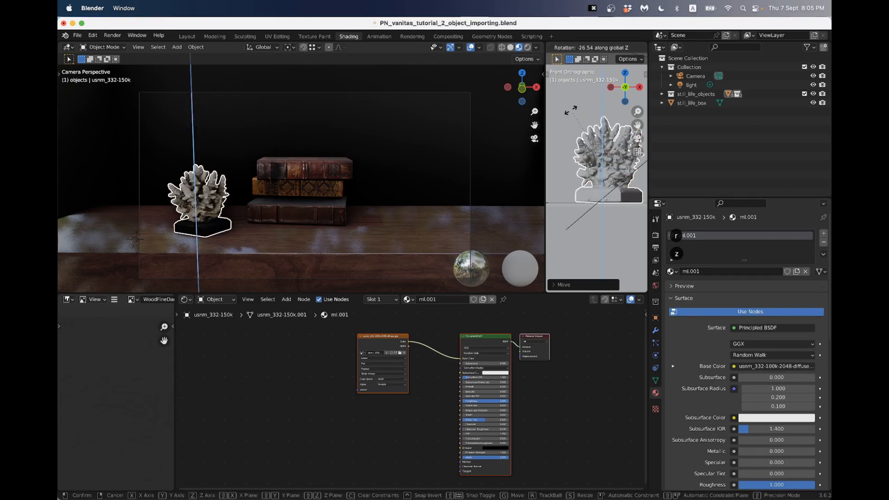
{"action": "left_click", "coordinate": [571, 112]}
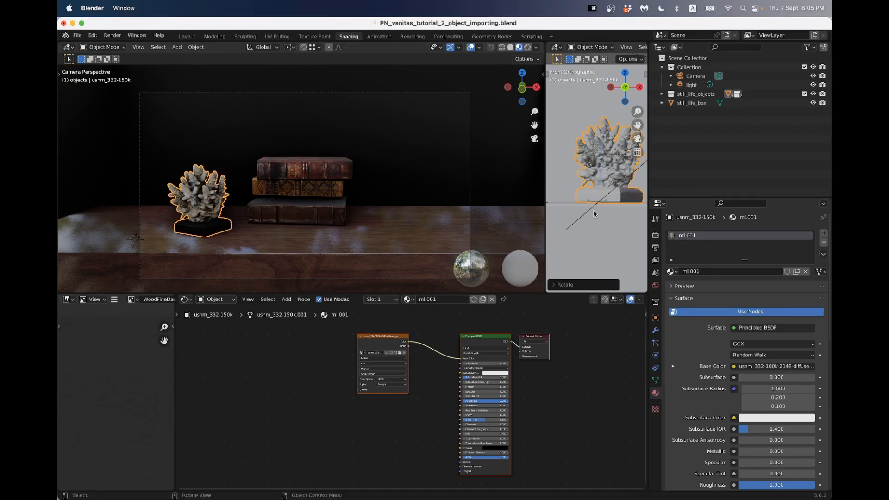
{"action": "left_click", "coordinate": [607, 231]}
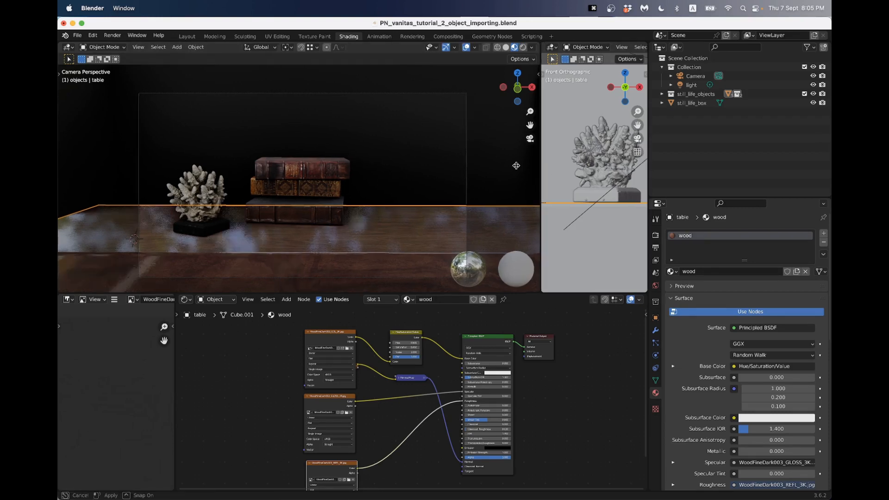
Widen the second 3D viewport, orbit to a perspective view of the coral and set that viewport's shading to Material Preview.
{"action": "left_click_drag", "start_coordinate": [544, 166], "coordinate": [324, 166]}
{"action": "middle_click_drag", "start_coordinate": [571, 168], "coordinate": [533, 179]}
{"action": "scroll", "coordinate": [493, 178], "scroll_direction": "up", "scroll_amount": 3}
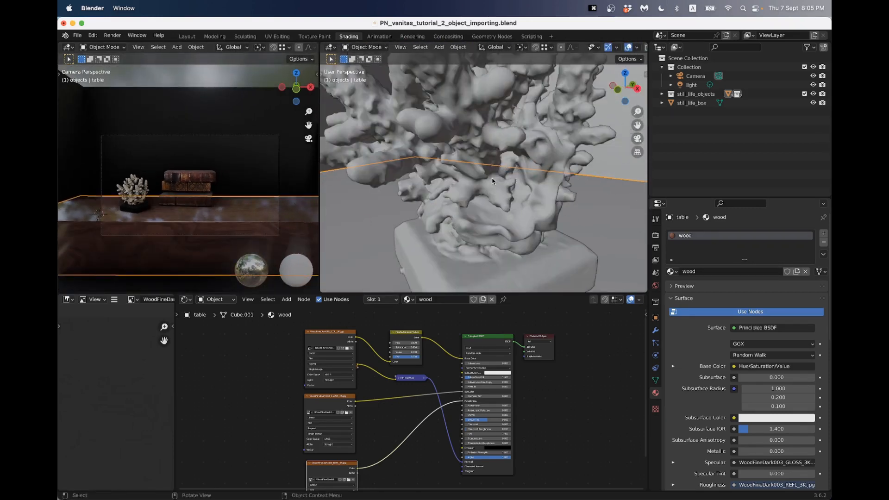
{"action": "scroll", "coordinate": [494, 178], "scroll_direction": "down", "scroll_amount": 2}
{"action": "key", "text": "z"}
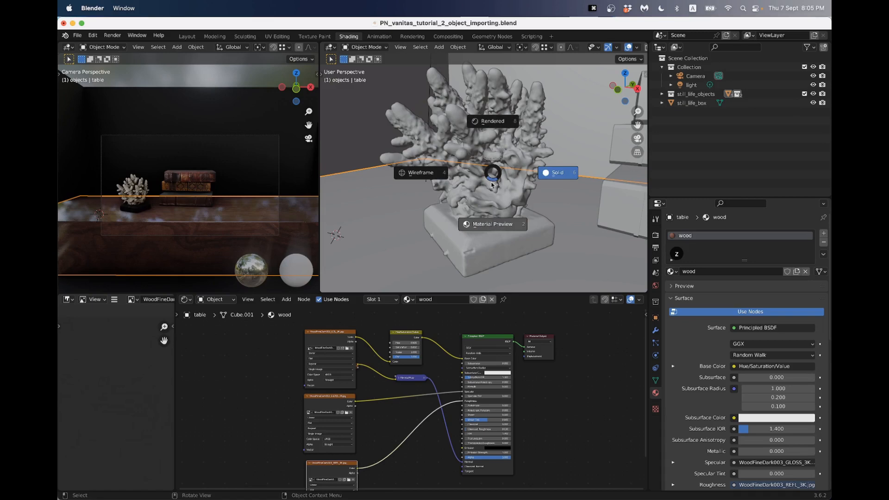
{"action": "left_click", "coordinate": [496, 227]}
Examine the coral's textured surface and its placement on the table beside the books from several angles and distances.
{"action": "scroll", "coordinate": [507, 189], "scroll_direction": "up", "scroll_amount": 3}
{"action": "middle_click_drag", "start_coordinate": [506, 187], "coordinate": [516, 170]}
{"action": "scroll", "coordinate": [495, 172], "scroll_direction": "down", "scroll_amount": 3}
{"action": "scroll", "coordinate": [530, 191], "scroll_direction": "up", "scroll_amount": 3}
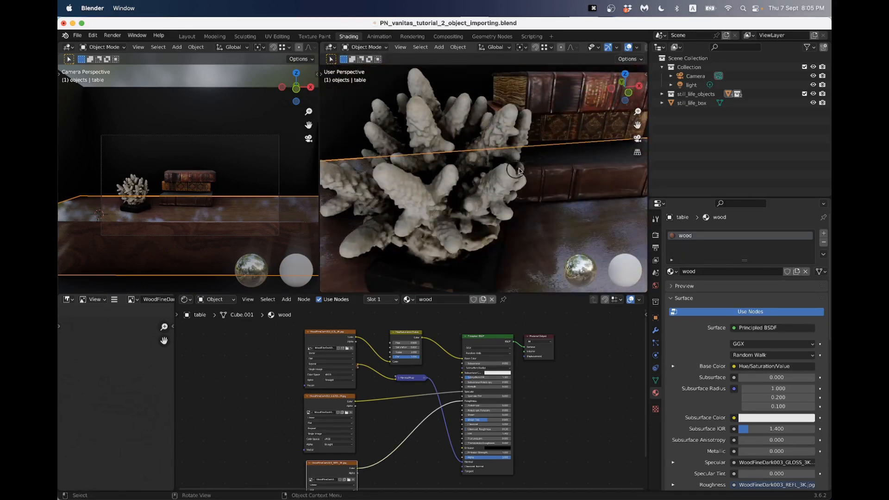
{"action": "scroll", "coordinate": [461, 201], "scroll_direction": "down", "scroll_amount": 4}
{"action": "middle_click_drag", "start_coordinate": [460, 201], "coordinate": [402, 192]}
{"action": "scroll", "coordinate": [457, 185], "scroll_direction": "up", "scroll_amount": 4}
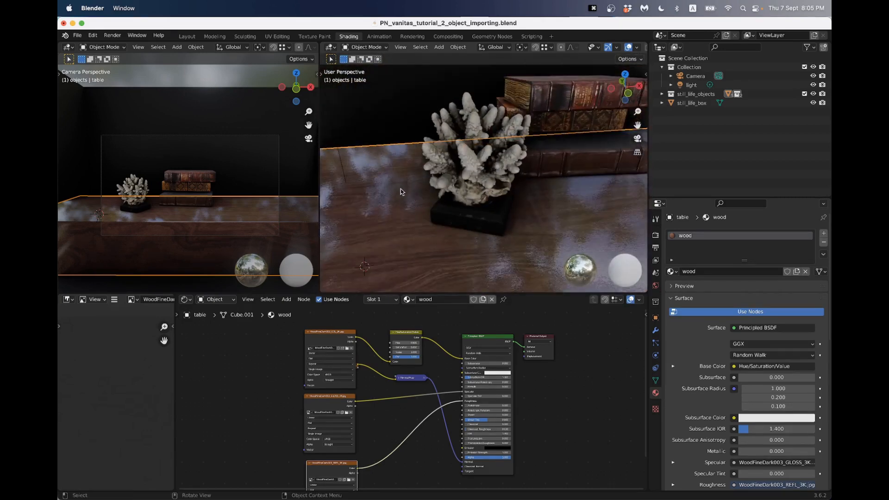
{"action": "scroll", "coordinate": [445, 178], "scroll_direction": "down", "scroll_amount": 8}
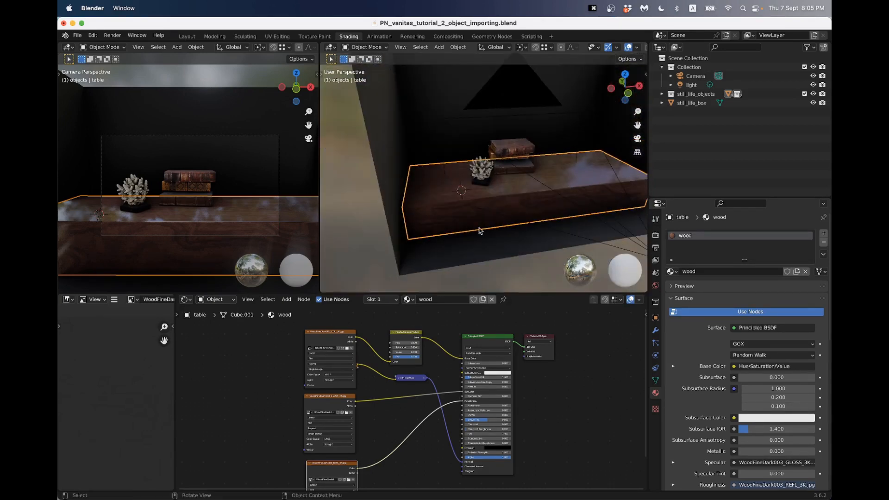
{"action": "left_click", "coordinate": [369, 246]}
{"action": "scroll", "coordinate": [453, 212], "scroll_direction": "up", "scroll_amount": 5}
{"action": "scroll", "coordinate": [453, 212], "scroll_direction": "up", "scroll_amount": 2}
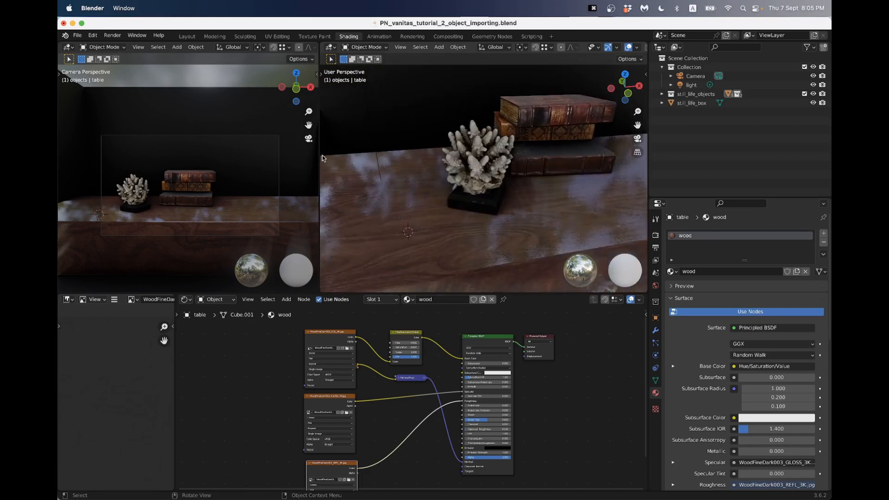
Widen the camera viewport and select the still_life_box background in place of the coral.
{"action": "left_click_drag", "start_coordinate": [322, 159], "coordinate": [486, 164]}
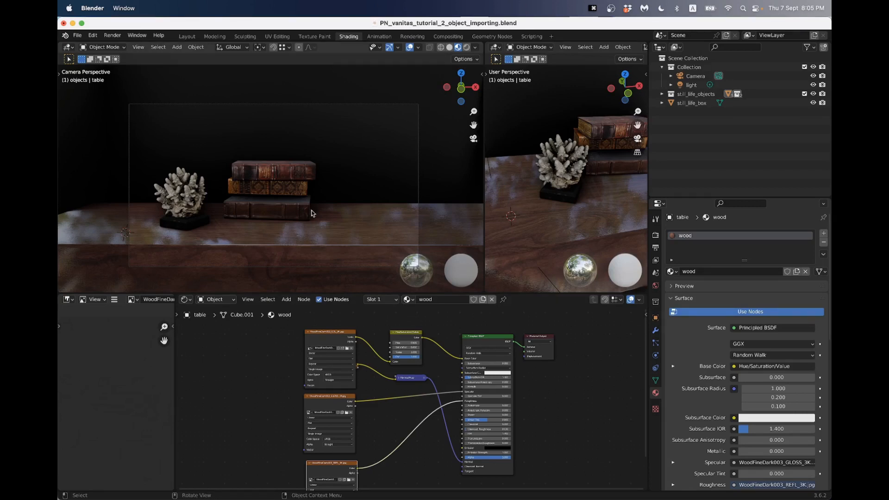
{"action": "left_click", "coordinate": [573, 174]}
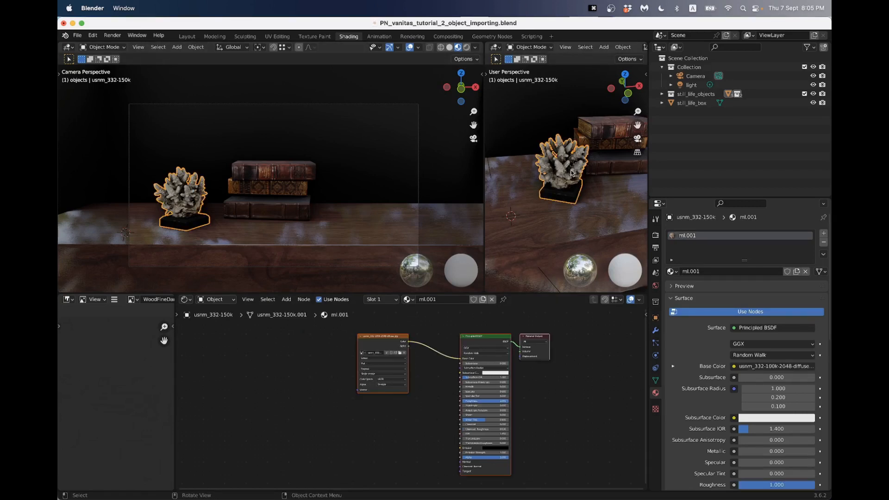
{"action": "left_click", "coordinate": [535, 126]}
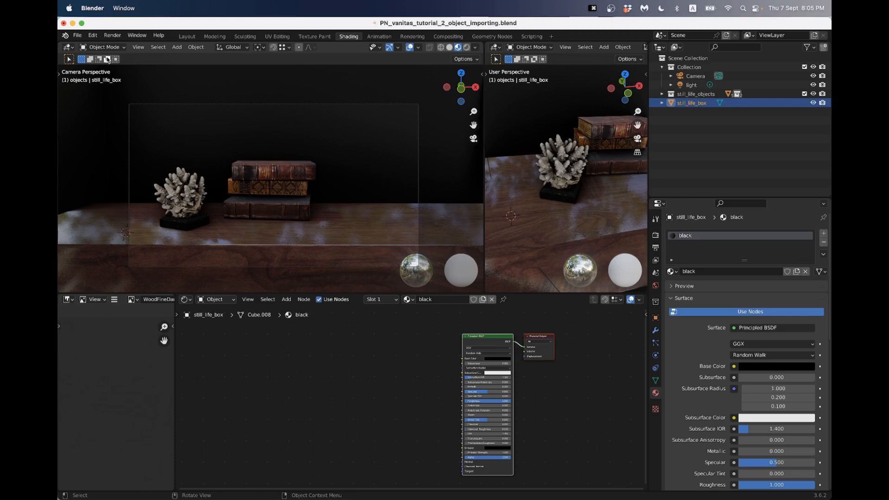
Import the Wavefront model skull.OBJ from the Assets folder into the scene.
{"action": "left_click", "coordinate": [81, 35]}
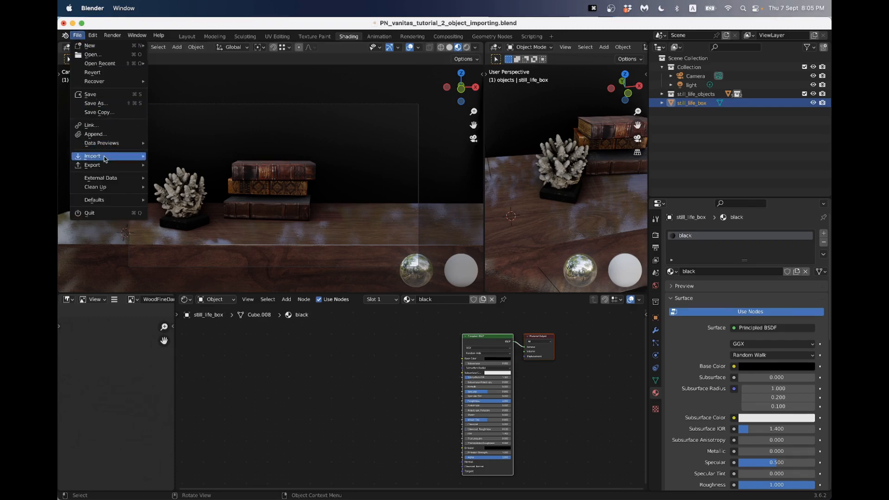
{"action": "mouse_move", "coordinate": [110, 157]}
{"action": "left_click", "coordinate": [191, 192]}
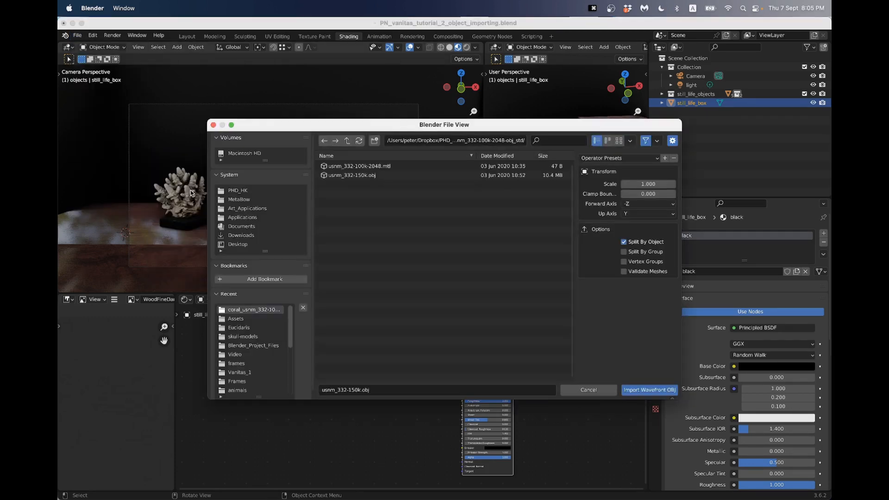
{"action": "left_click", "coordinate": [348, 141]}
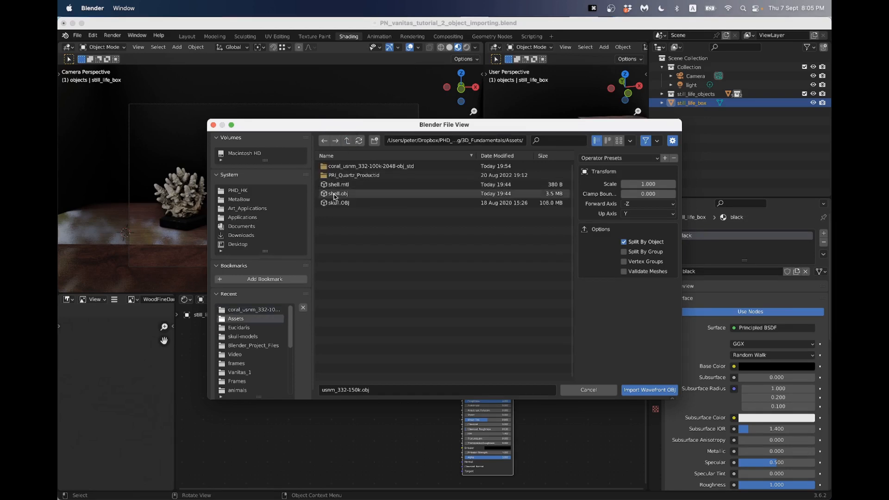
{"action": "left_click", "coordinate": [352, 203]}
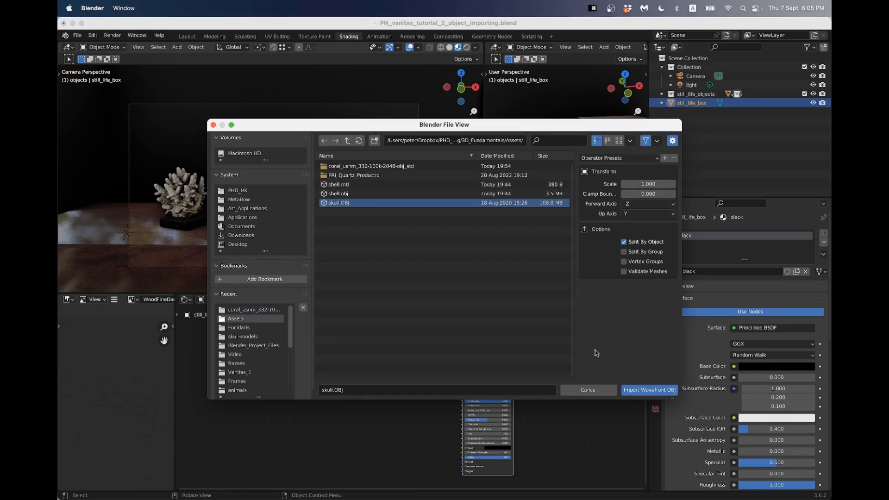
{"action": "left_click", "coordinate": [648, 391]}
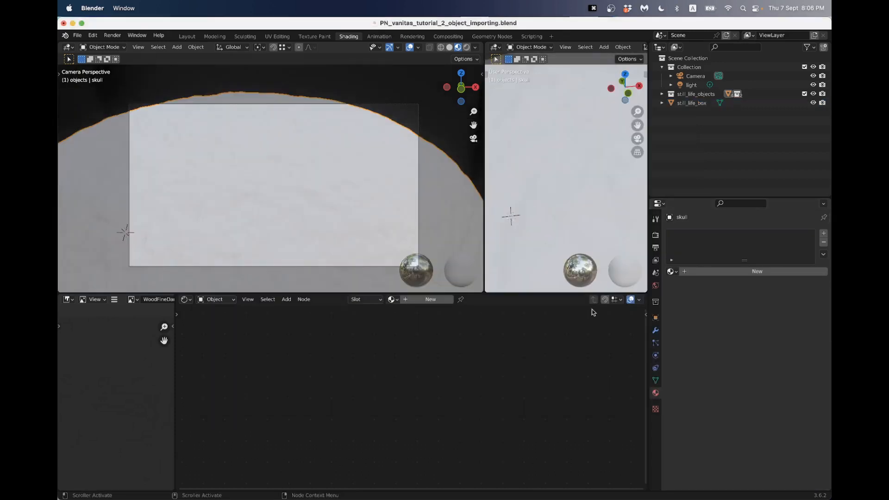
Show the skull's transform properties and widen the perspective viewport with the whole skull and still-life box in view.
{"action": "scroll", "coordinate": [549, 186], "scroll_direction": "down", "scroll_amount": 12}
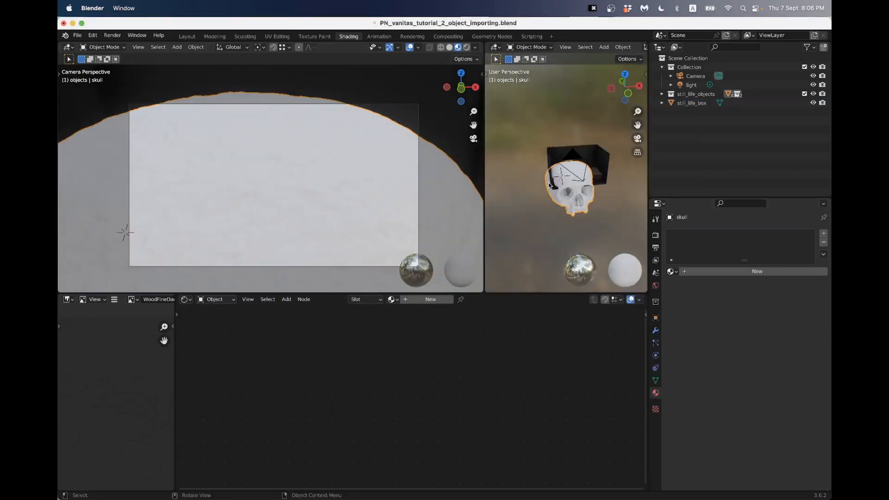
{"action": "scroll", "coordinate": [550, 186], "scroll_direction": "up", "scroll_amount": 3}
{"action": "middle_click_drag", "start_coordinate": [550, 186], "coordinate": [581, 177]}
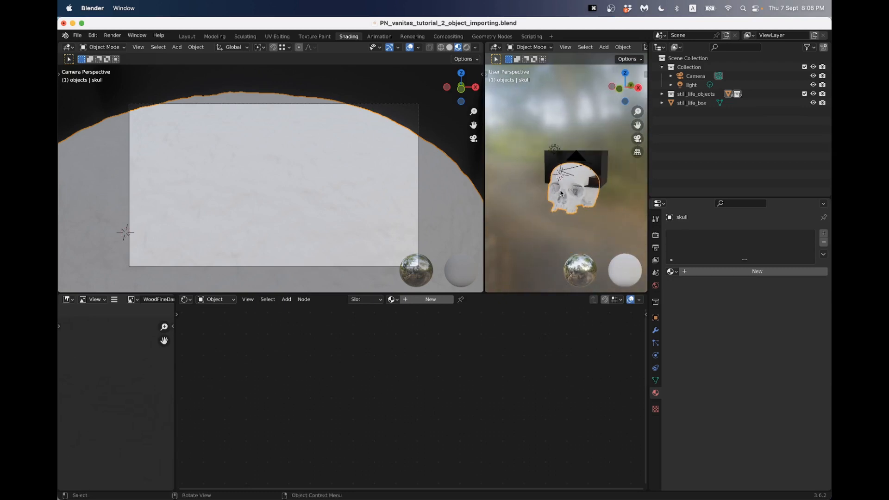
{"action": "key", "text": "n"}
{"action": "scroll", "coordinate": [520, 195], "scroll_direction": "down", "scroll_amount": 2}
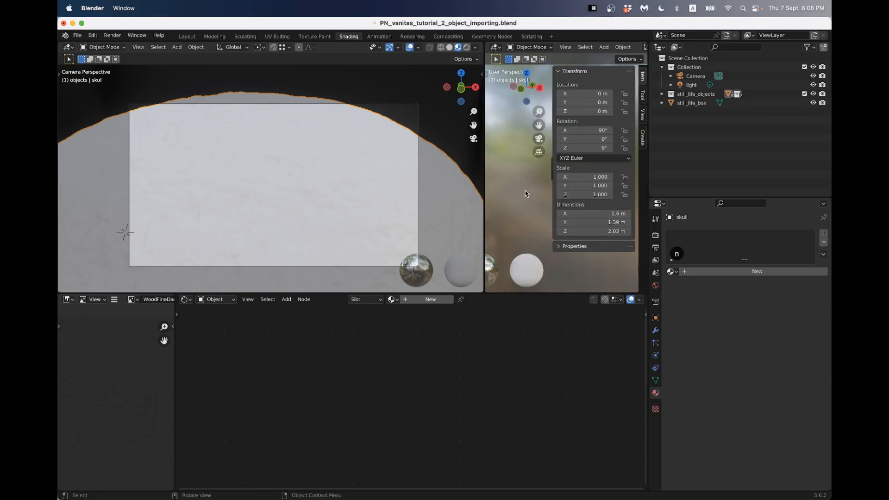
{"action": "middle_click_drag", "start_coordinate": [526, 193], "coordinate": [486, 187], "text": "shift"}
{"action": "left_click_drag", "start_coordinate": [484, 181], "coordinate": [284, 181]}
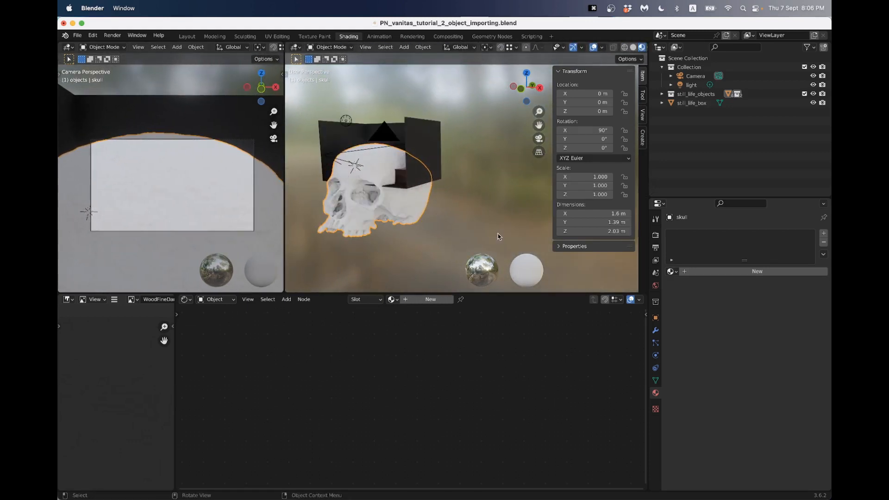
Scale the skull down uniformly to about 0.143 to suit the size of the books and coral.
{"action": "key", "text": "s"}
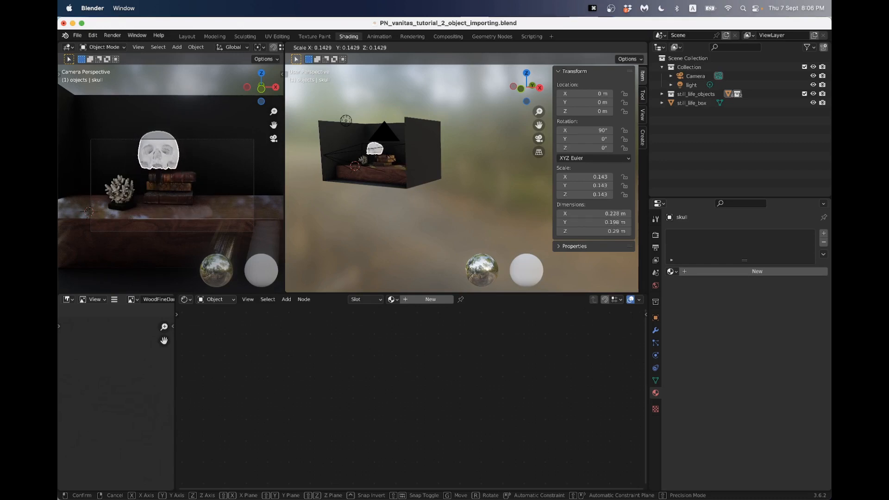
{"action": "left_click", "coordinate": [376, 164]}
{"action": "scroll", "coordinate": [376, 164], "scroll_direction": "up", "scroll_amount": 4}
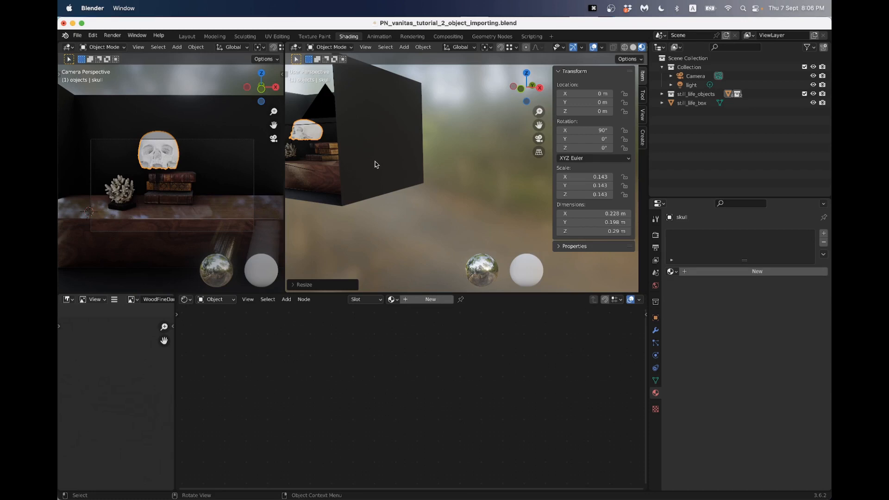
{"action": "middle_click_drag", "start_coordinate": [324, 147], "coordinate": [415, 158], "text": "shift"}
{"action": "scroll", "coordinate": [440, 192], "scroll_direction": "up", "scroll_amount": 5}
{"action": "scroll", "coordinate": [426, 175], "scroll_direction": "up", "scroll_amount": 4}
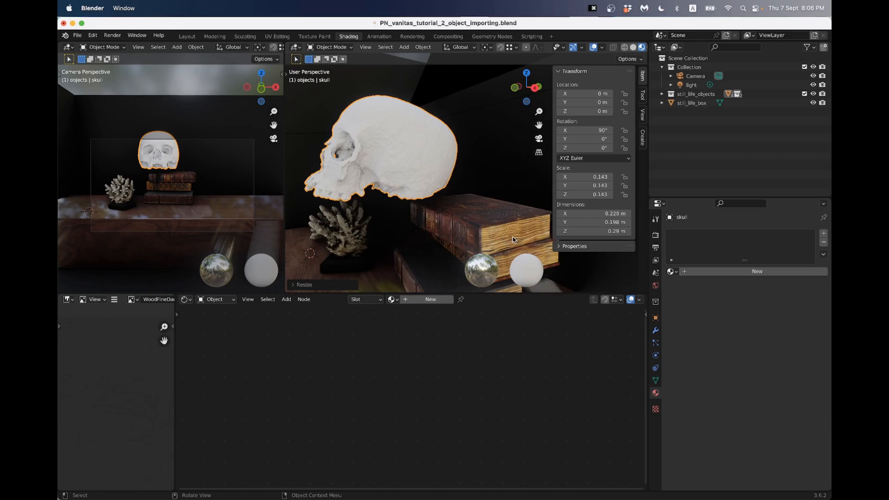
Fine-tune the skull's uniform scale to about 0.141.
{"action": "key", "text": "s"}
{"action": "left_click", "coordinate": [511, 238]}
{"action": "scroll", "coordinate": [501, 231], "scroll_direction": "down", "scroll_amount": 5}
{"action": "middle_click_drag", "start_coordinate": [440, 204], "coordinate": [505, 223]}
{"action": "scroll", "coordinate": [493, 126], "scroll_direction": "down", "scroll_amount": 4}
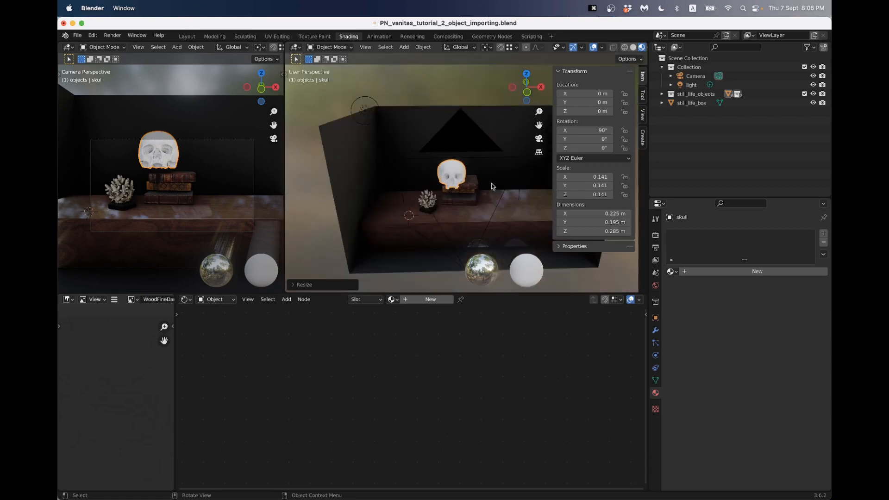
In the front view, move the skull beside the books at table height, to about X 0.377 m, Z -0.204 m.
{"action": "left_click", "coordinate": [528, 95]}
{"action": "scroll", "coordinate": [496, 166], "scroll_direction": "up", "scroll_amount": 3}
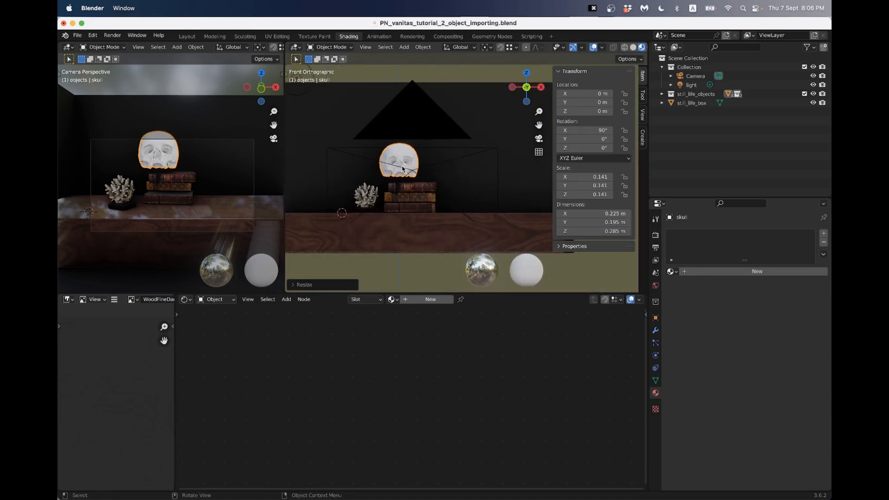
{"action": "key", "text": "g"}
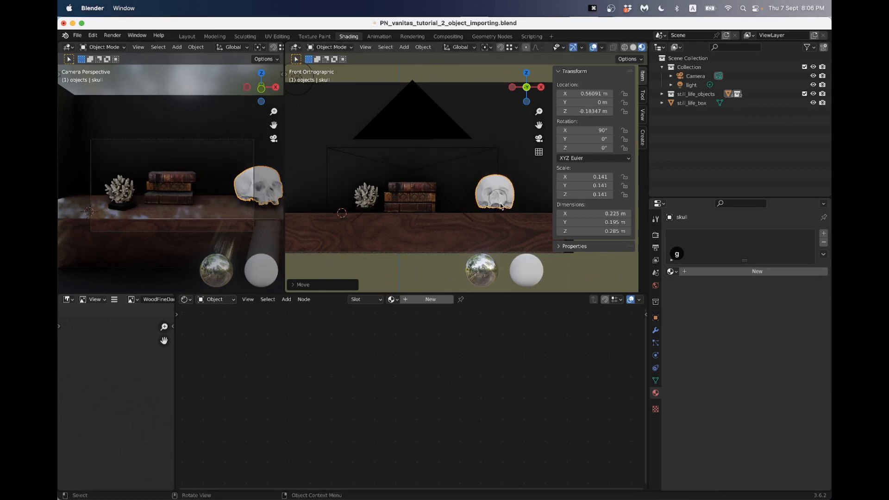
{"action": "scroll", "coordinate": [474, 197], "scroll_direction": "up", "scroll_amount": 2}
{"action": "scroll", "coordinate": [474, 197], "scroll_direction": "up", "scroll_amount": 3}
{"action": "key", "text": "g"}
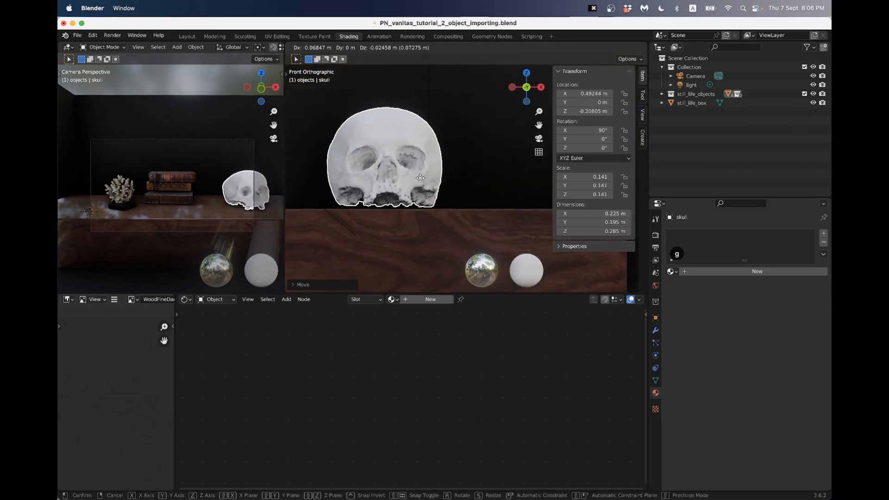
{"action": "left_click", "coordinate": [420, 181]}
{"action": "scroll", "coordinate": [419, 182], "scroll_direction": "down", "scroll_amount": 3}
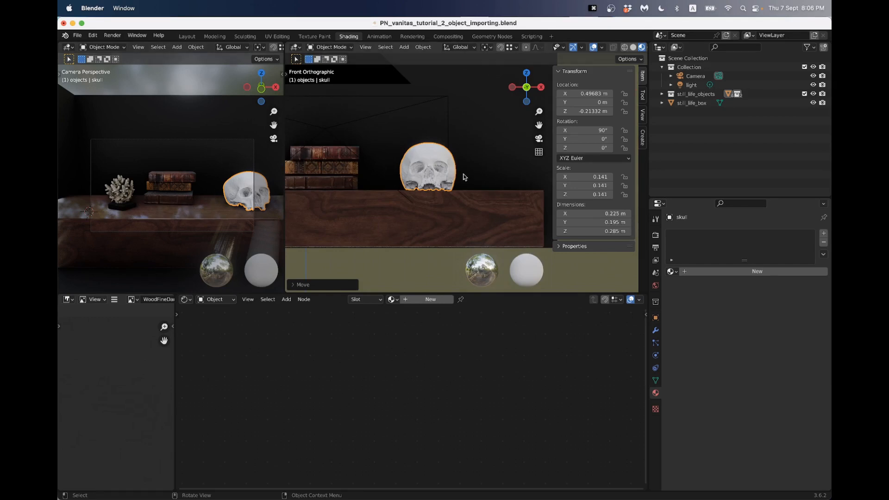
{"action": "key", "text": "g"}
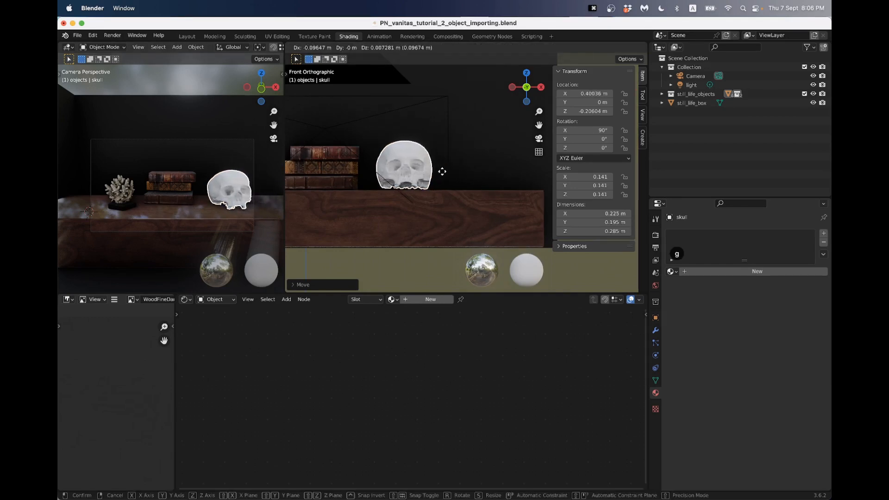
{"action": "left_click", "coordinate": [438, 171]}
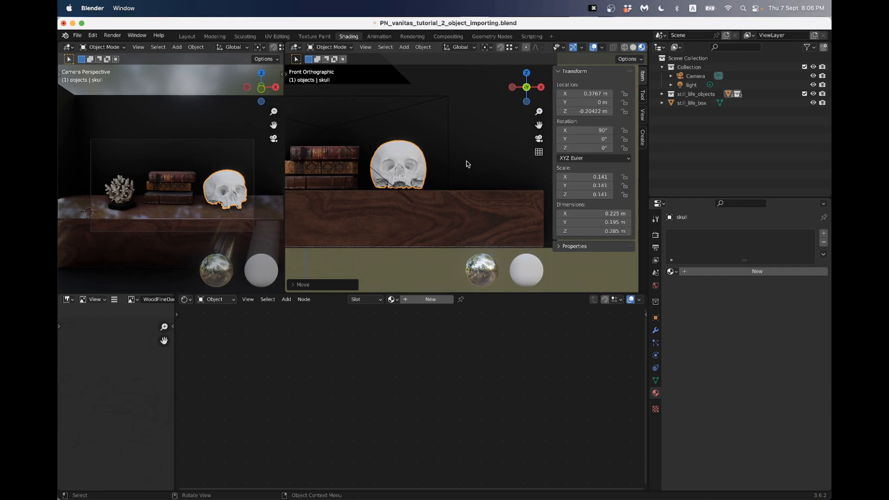
Rotate the skull about -66.5° around the global Z axis so it faces the books at an angle.
{"action": "key", "text": "r"}
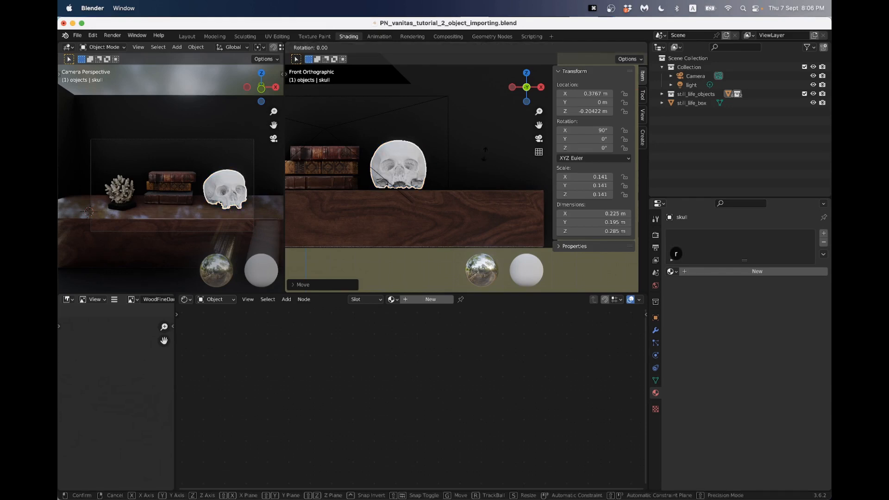
{"action": "key", "text": "z"}
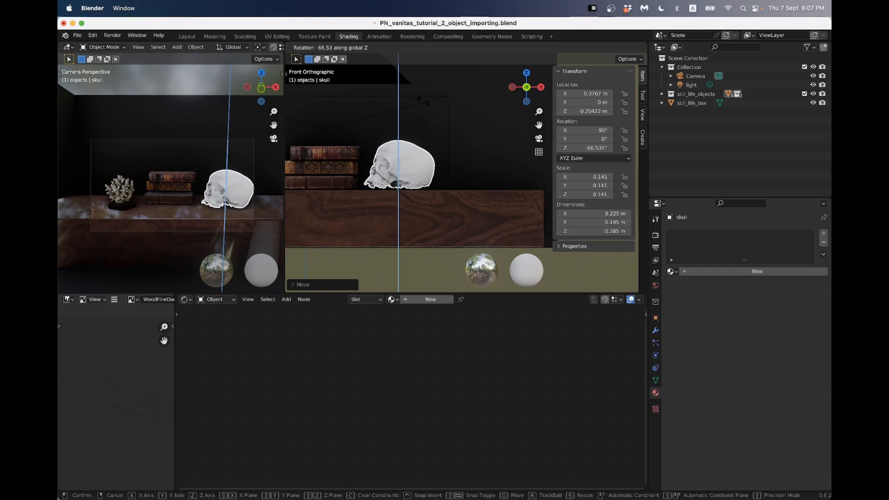
{"action": "left_click", "coordinate": [411, 189]}
{"action": "scroll", "coordinate": [425, 174], "scroll_direction": "up", "scroll_amount": 6}
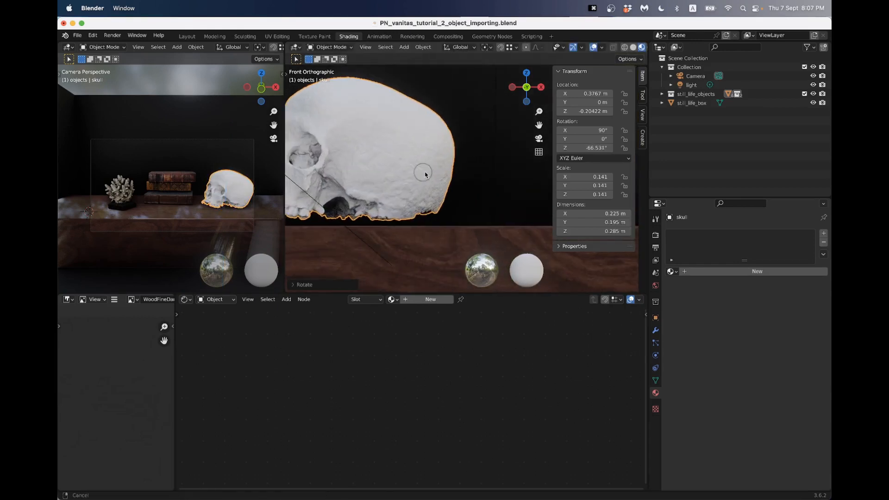
{"action": "middle_click_drag", "start_coordinate": [425, 174], "coordinate": [482, 169], "text": "shift"}
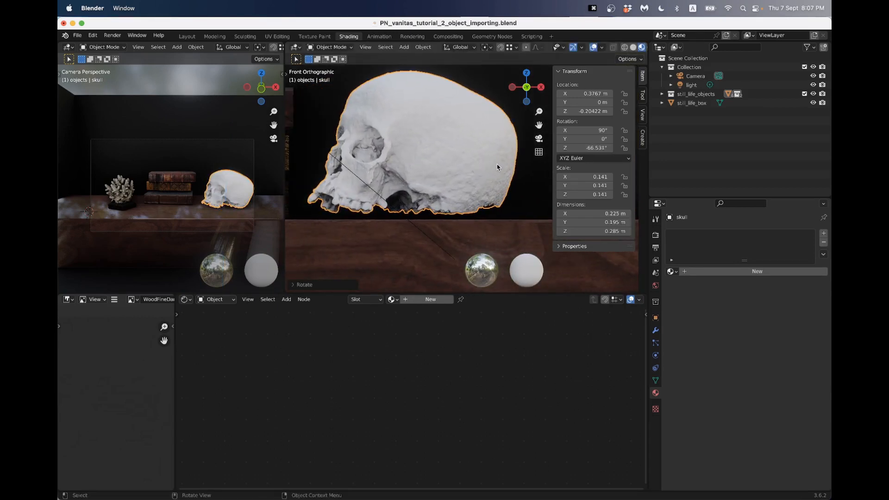
{"action": "key", "text": "r"}
{"action": "right_click", "coordinate": [498, 166]}
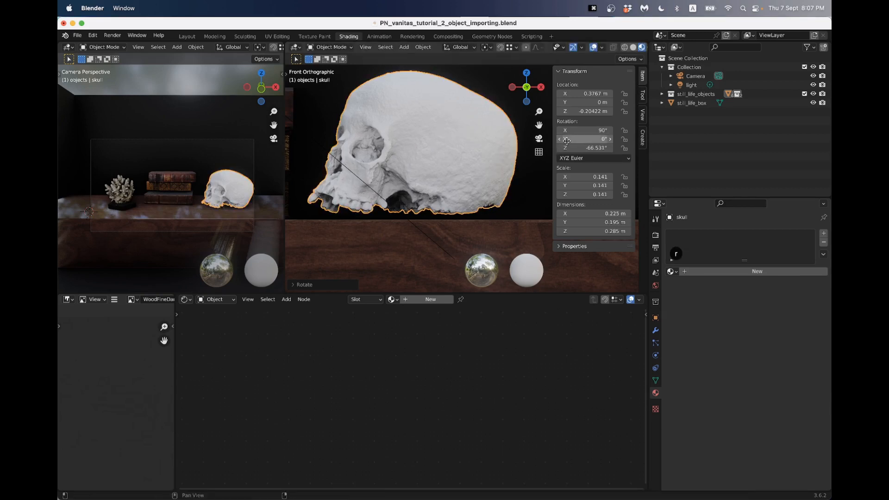
{"action": "left_click_drag", "start_coordinate": [579, 131], "coordinate": [584, 132]}
Lower the skull onto the tabletop at about Z -0.211 m, widen the camera viewport, and slide it along X to about 0.345 m.
{"action": "key", "text": "g"}
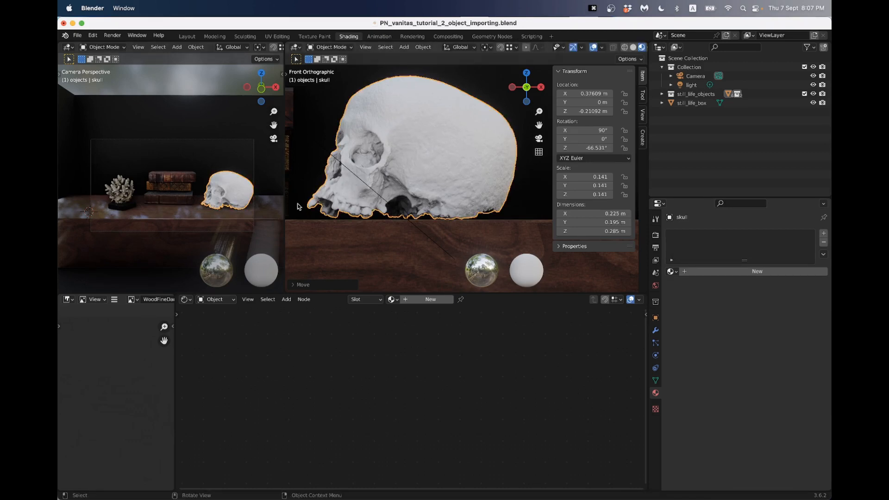
{"action": "left_click_drag", "start_coordinate": [284, 199], "coordinate": [473, 199]}
{"action": "scroll", "coordinate": [522, 192], "scroll_direction": "down", "scroll_amount": 4}
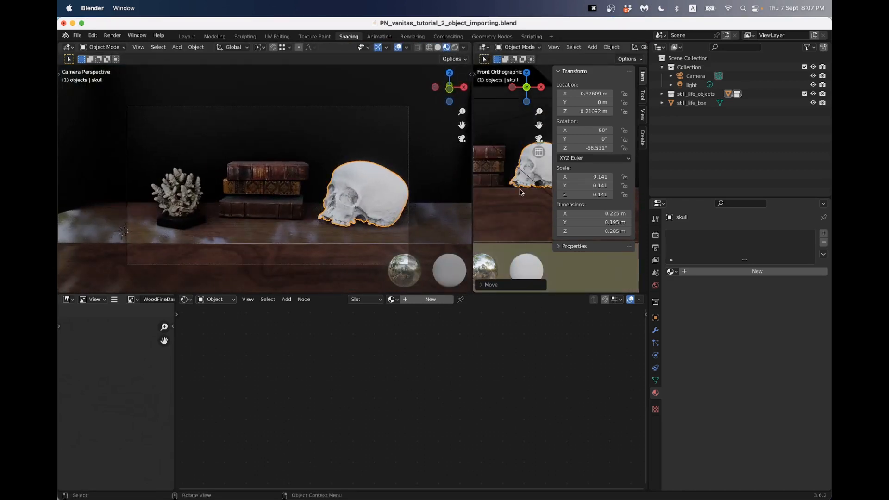
{"action": "key", "text": "g"}
{"action": "key", "text": "x"}
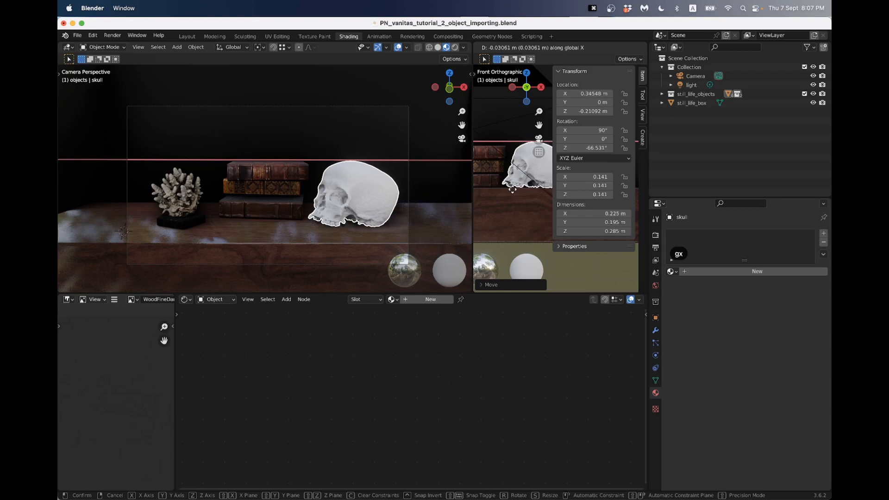
{"action": "left_click", "coordinate": [514, 192]}
{"action": "scroll", "coordinate": [406, 216], "scroll_direction": "up", "scroll_amount": 2}
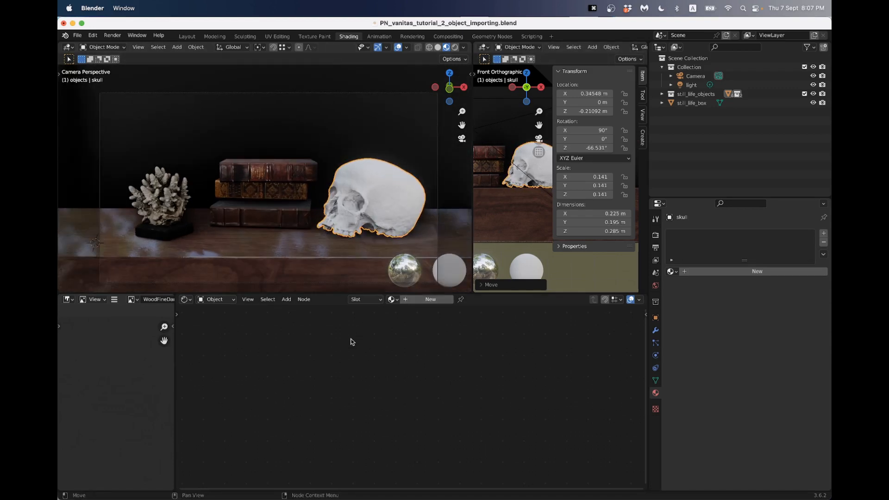
Deselect the skull and compare the camera view with Eevee's Ambient Occlusion off and on, leaving it enabled.
{"action": "left_click", "coordinate": [509, 251]}
{"action": "scroll", "coordinate": [371, 242], "scroll_direction": "up", "scroll_amount": 2}
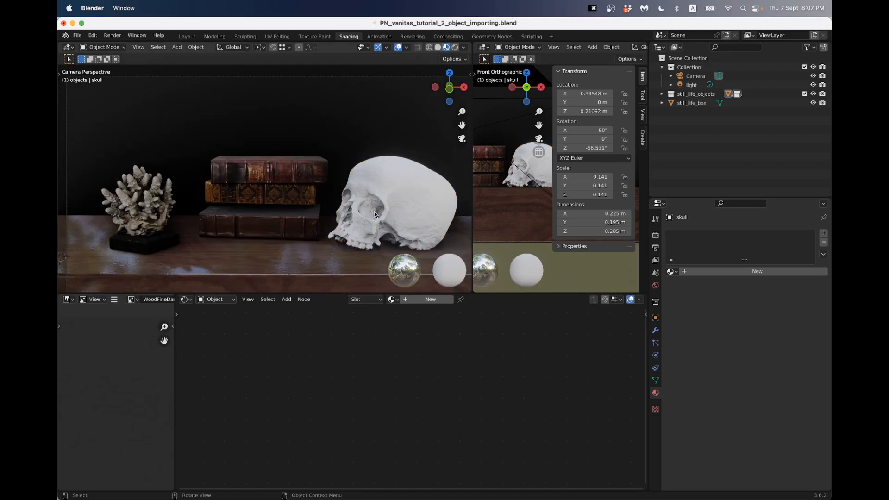
{"action": "left_click", "coordinate": [656, 248]}
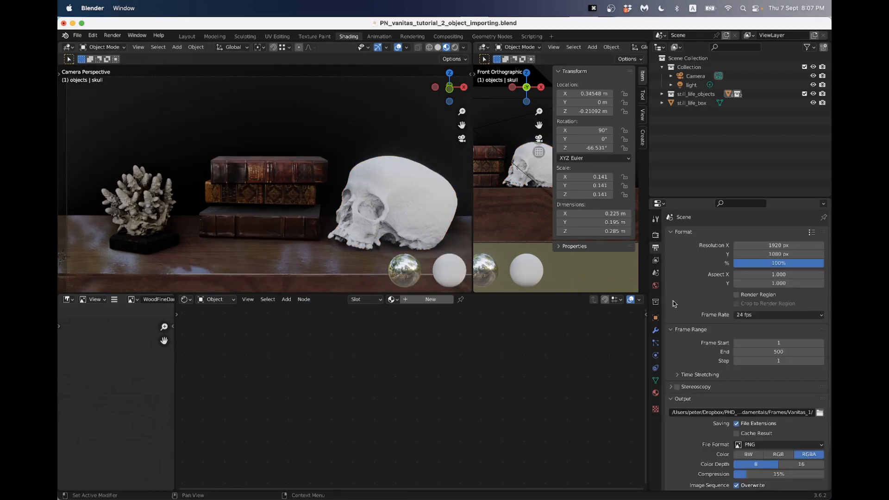
{"action": "left_click", "coordinate": [656, 261]}
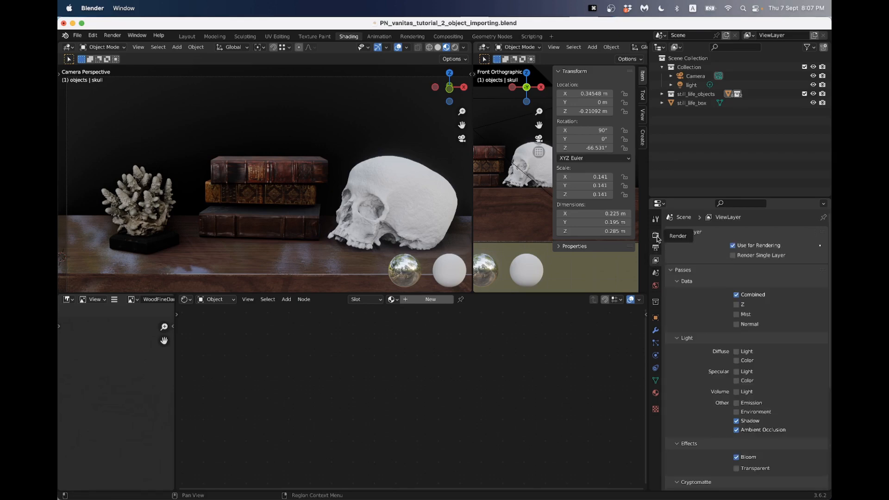
{"action": "left_click", "coordinate": [656, 236]}
{"action": "left_click", "coordinate": [678, 297]}
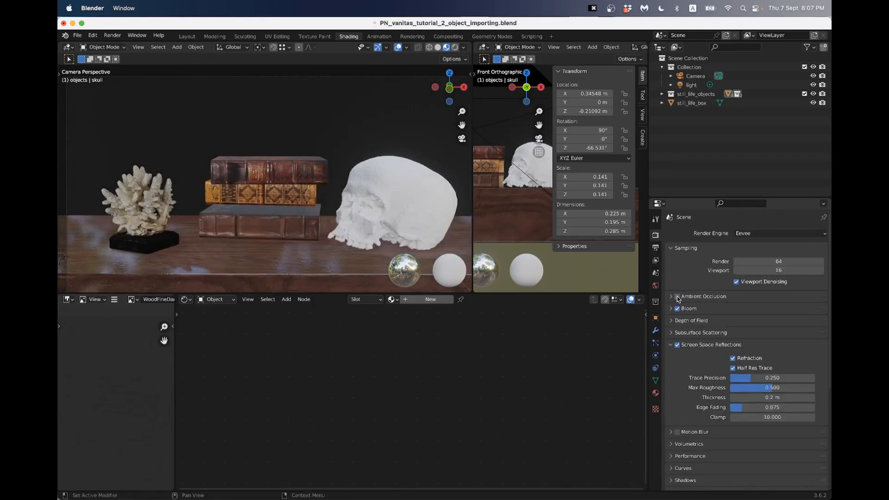
{"action": "left_click", "coordinate": [678, 297]}
{"action": "left_click", "coordinate": [678, 297]}
{"action": "left_click", "coordinate": [678, 297]}
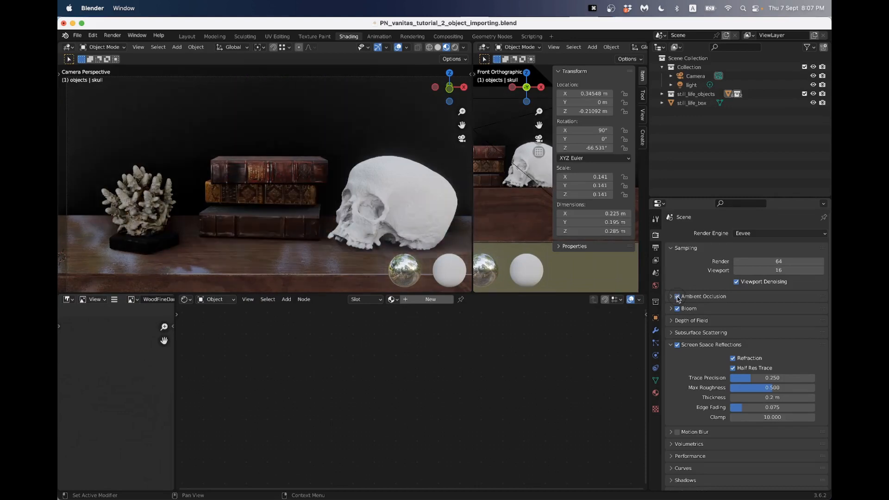
{"action": "left_click", "coordinate": [677, 297]}
{"action": "left_click", "coordinate": [678, 297]}
Create a new material for the skull and name it skull_new.
{"action": "left_click", "coordinate": [396, 205]}
{"action": "left_click", "coordinate": [415, 300]}
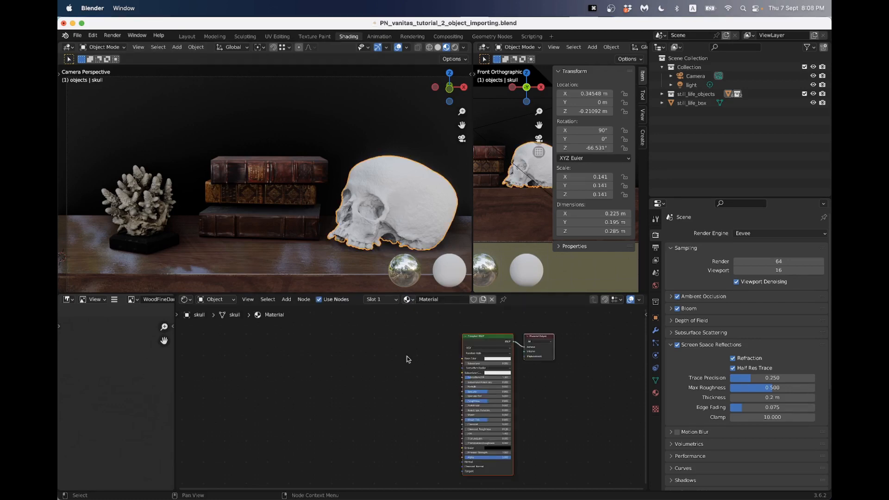
{"action": "middle_click_drag", "start_coordinate": [412, 346], "coordinate": [345, 342]}
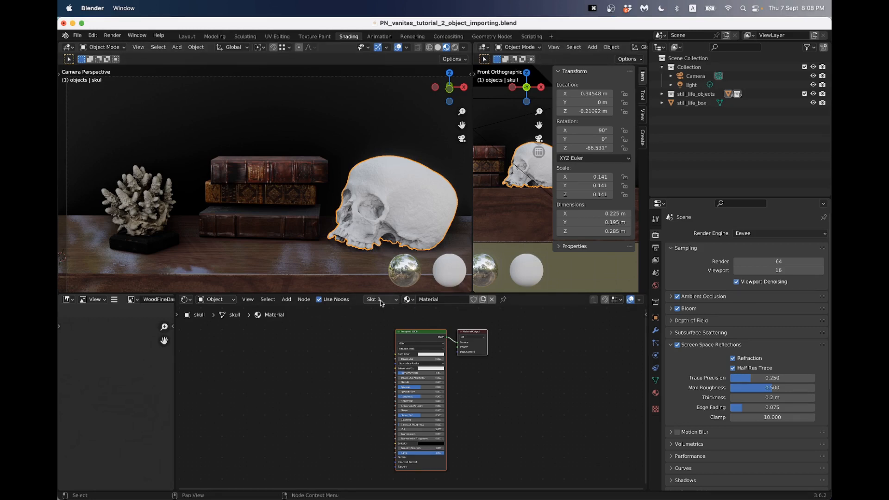
{"action": "scroll", "coordinate": [352, 366], "scroll_direction": "up", "scroll_amount": 3}
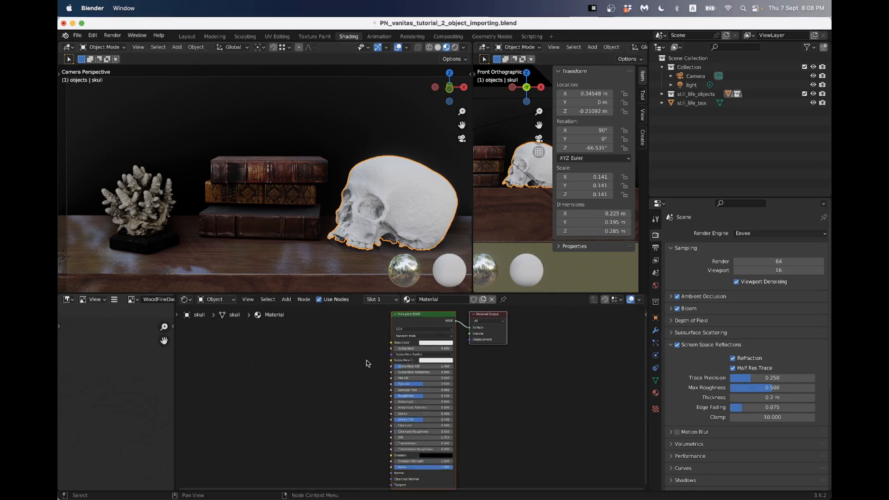
{"action": "double_click", "coordinate": [446, 300]}
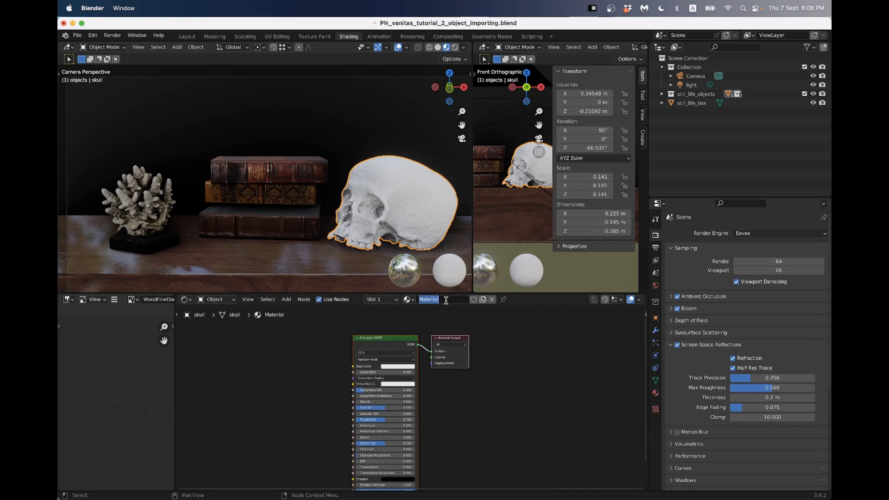
{"action": "type", "text": "skull"}
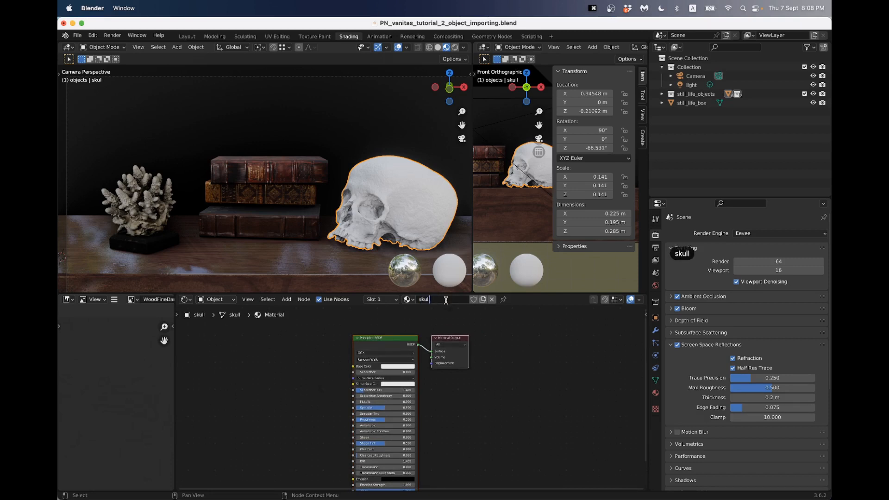
{"action": "type", "text": "_new"}
{"action": "key", "text": "Return"}
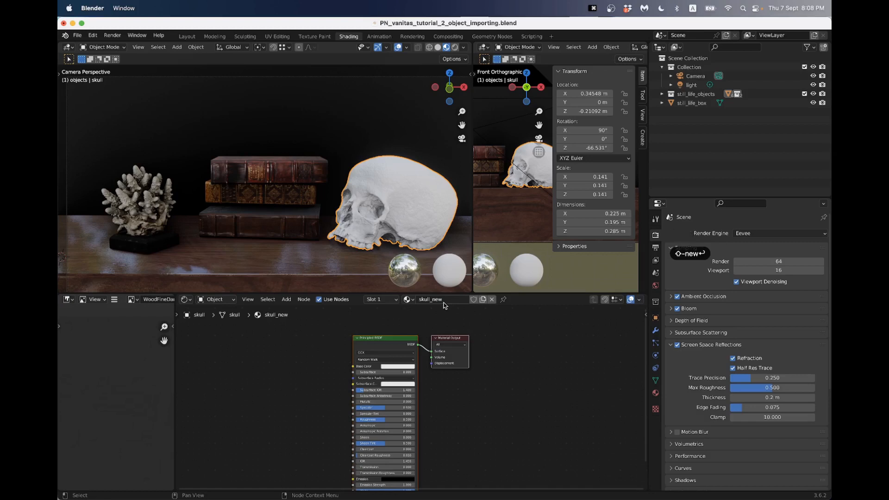
Set the skull material's Base Color to a pale cream with a hue of about 0.111 and low saturation.
{"action": "scroll", "coordinate": [306, 391], "scroll_direction": "up", "scroll_amount": 2}
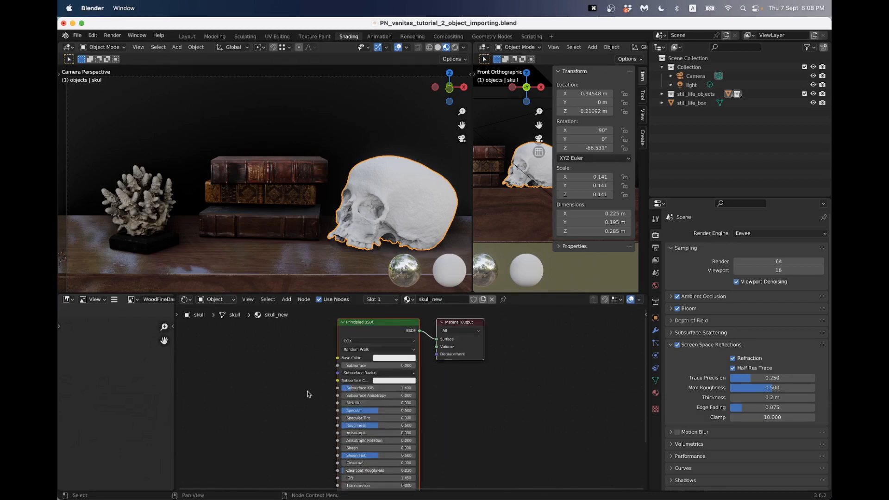
{"action": "scroll", "coordinate": [305, 382], "scroll_direction": "up", "scroll_amount": 3}
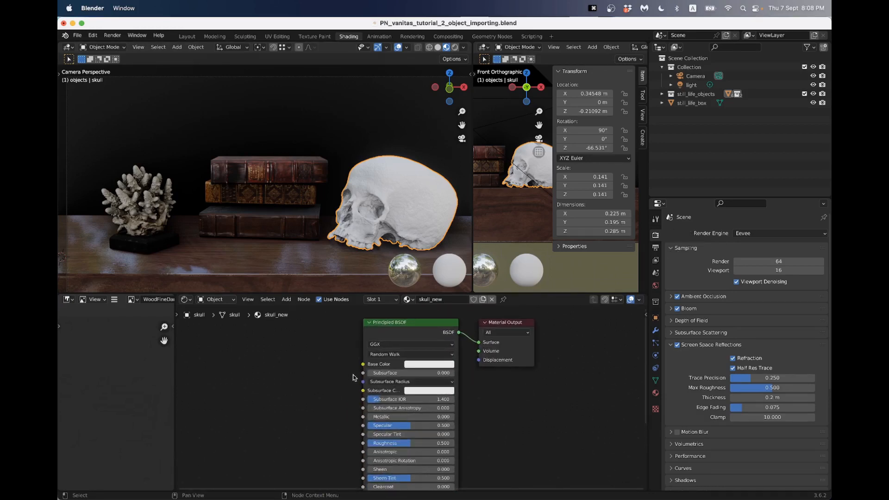
{"action": "scroll", "coordinate": [407, 396], "scroll_direction": "up", "scroll_amount": 2}
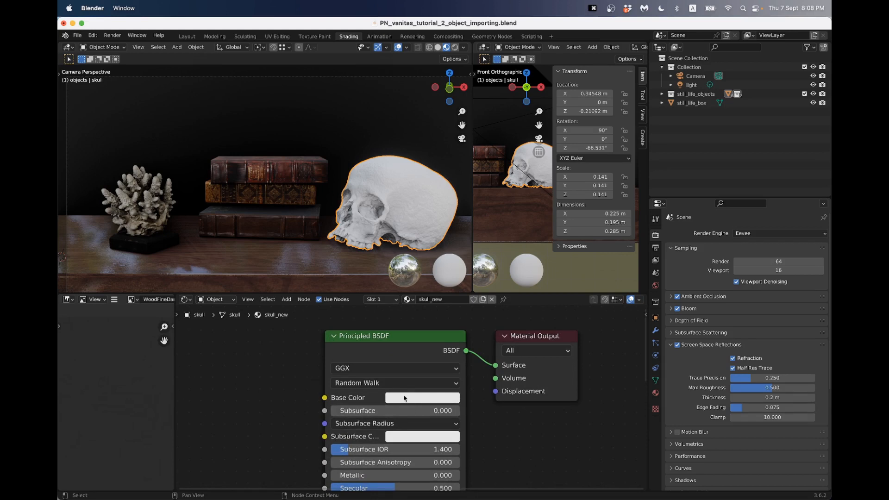
{"action": "left_click", "coordinate": [406, 397]}
{"action": "left_click_drag", "start_coordinate": [435, 281], "coordinate": [422, 285]}
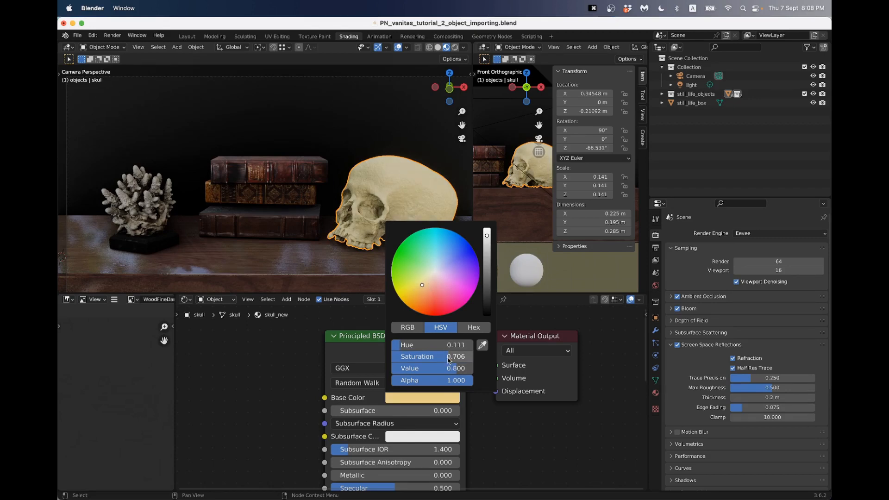
{"action": "left_click_drag", "start_coordinate": [444, 357], "coordinate": [413, 353]}
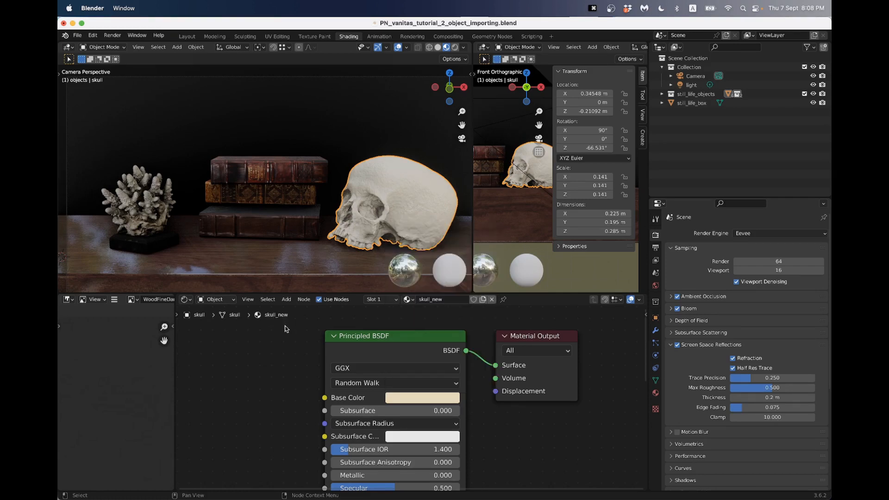
Apply the skull object's scale so its transform scale becomes 1.000 on all axes.
{"action": "scroll", "coordinate": [268, 403], "scroll_direction": "down", "scroll_amount": 2}
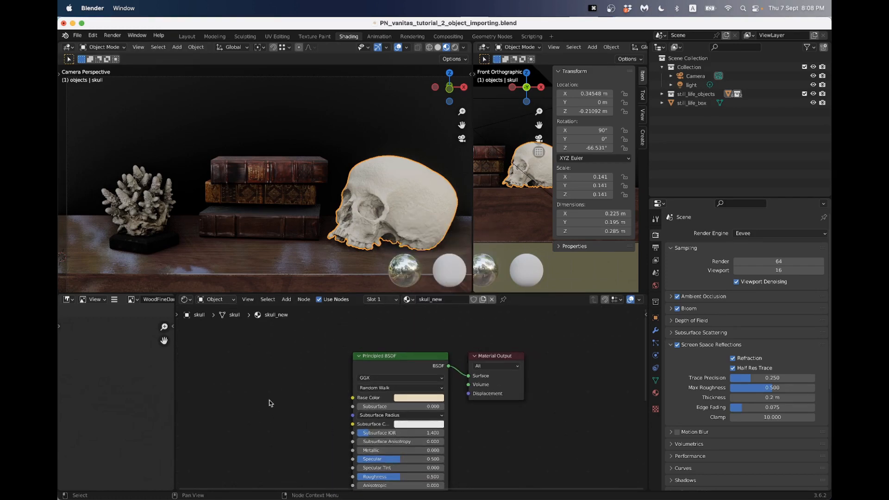
{"action": "middle_click_drag", "start_coordinate": [268, 403], "coordinate": [330, 392]}
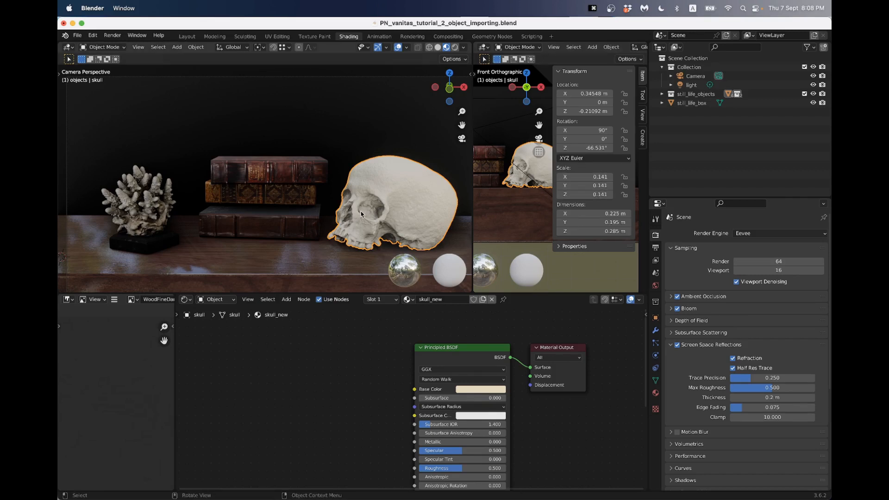
{"action": "key", "text": "super+a"}
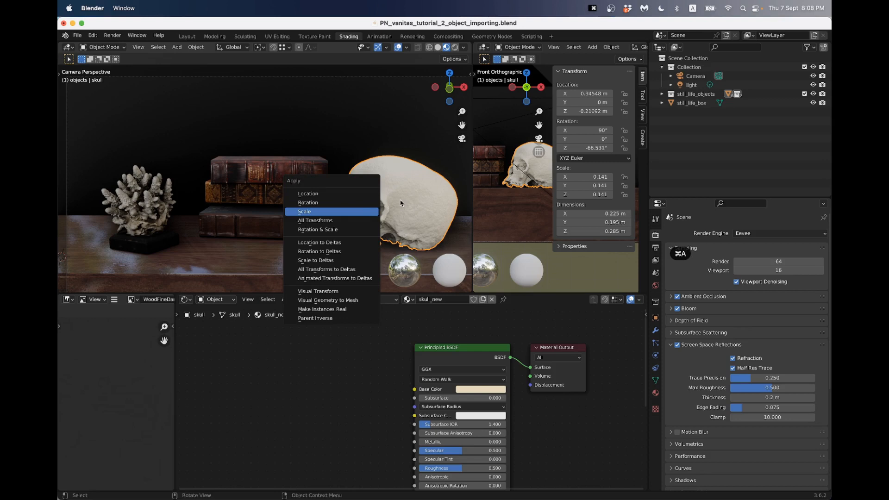
{"action": "key", "text": "super+a"}
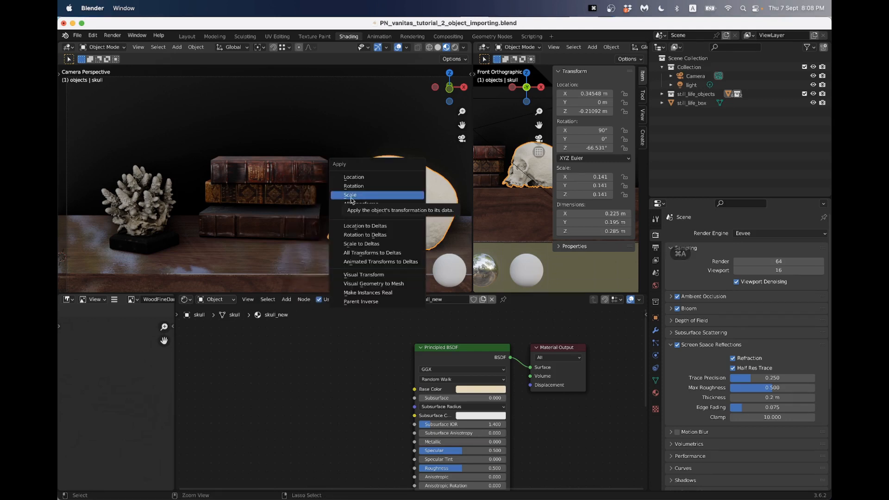
{"action": "left_click", "coordinate": [196, 47]}
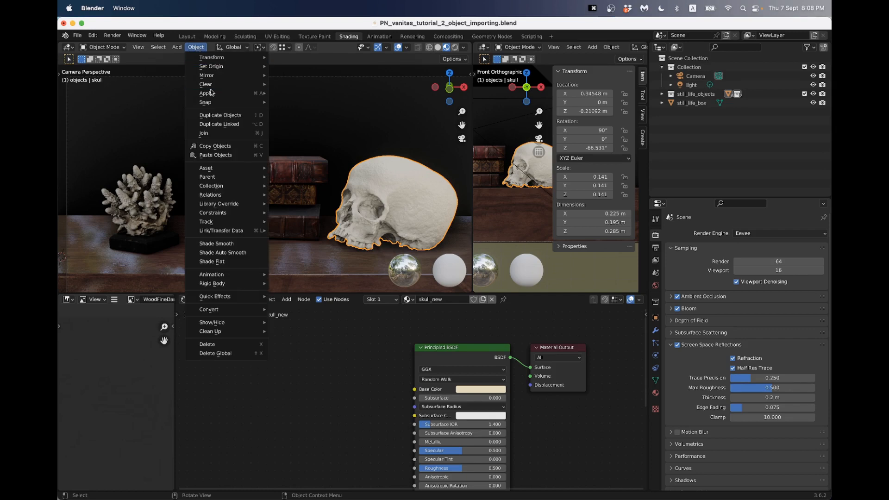
{"action": "mouse_move", "coordinate": [211, 93]}
{"action": "left_click", "coordinate": [309, 111]}
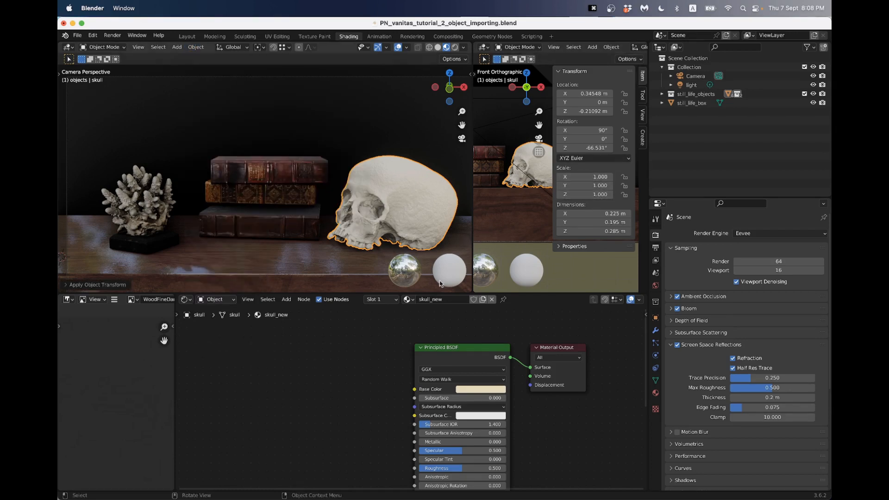
Add a Noise Texture node to the skull_new material and connect its Color output to the Principled BSDF's Base Color.
{"action": "scroll", "coordinate": [353, 388], "scroll_direction": "down", "scroll_amount": 3}
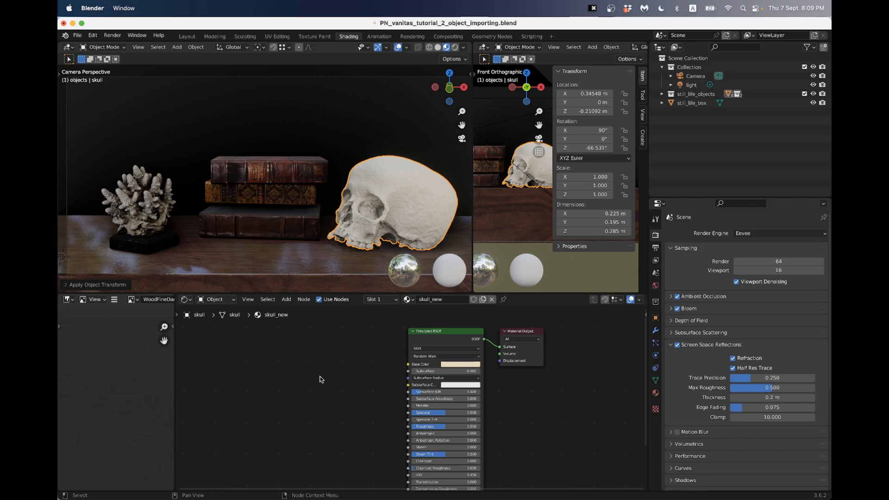
{"action": "key", "text": "shift+a"}
{"action": "mouse_move", "coordinate": [301, 379]}
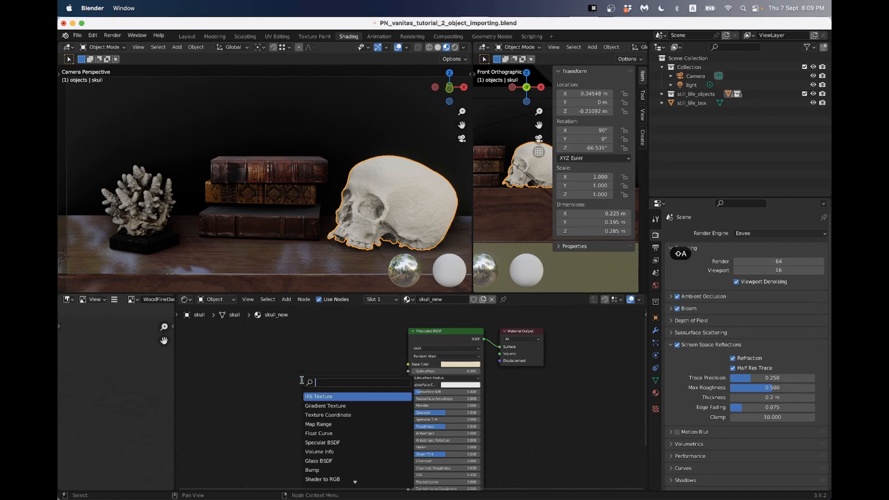
{"action": "type", "text": "noise"}
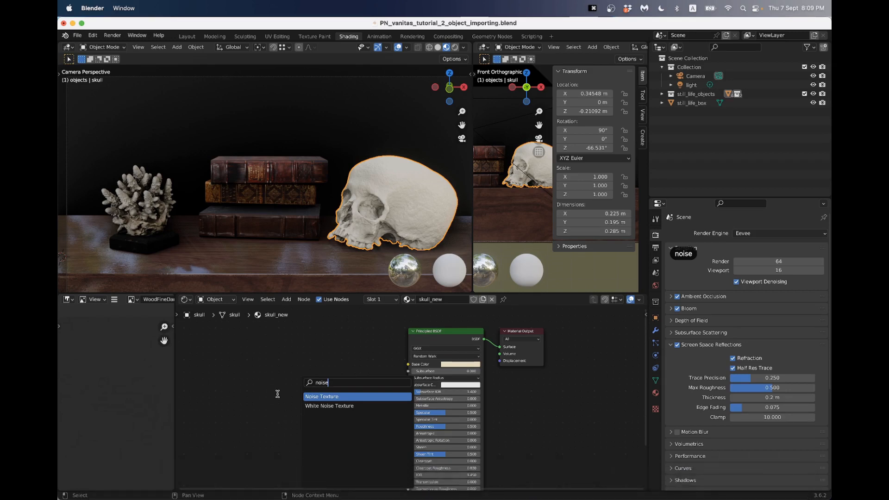
{"action": "key", "text": "Return"}
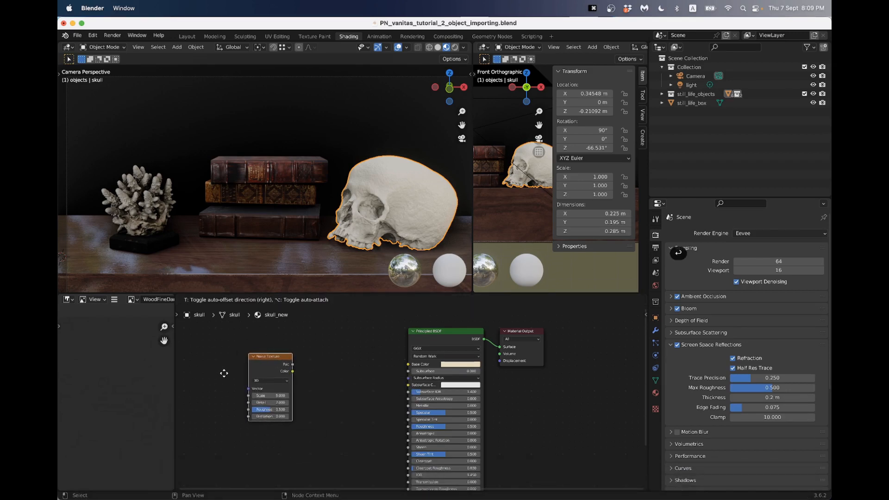
{"action": "left_click", "coordinate": [224, 373]}
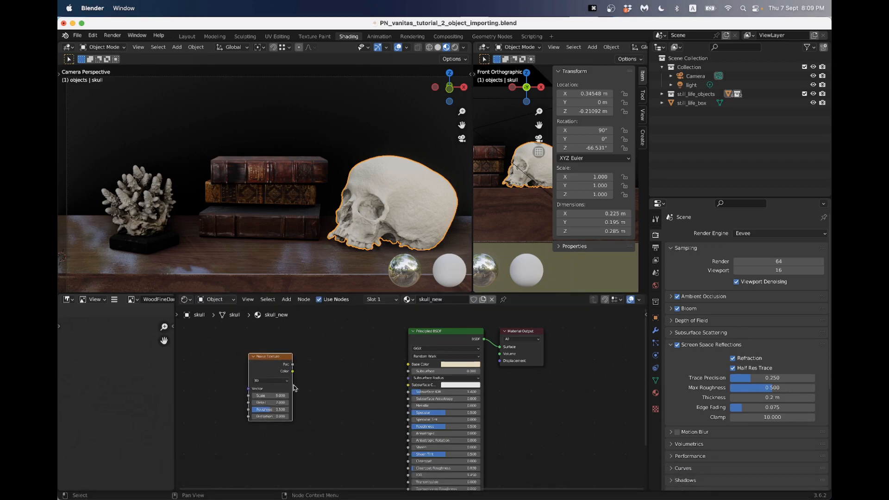
{"action": "scroll", "coordinate": [296, 388], "scroll_direction": "up", "scroll_amount": 2}
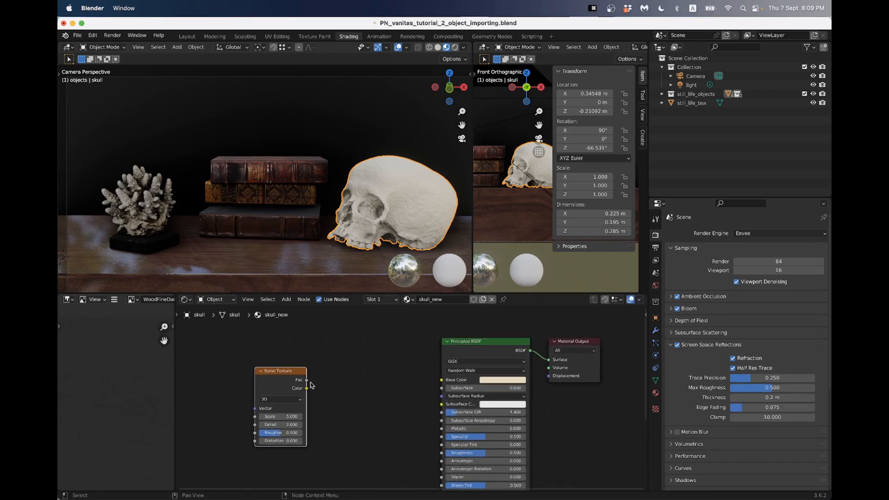
{"action": "left_click_drag", "start_coordinate": [307, 389], "coordinate": [442, 380]}
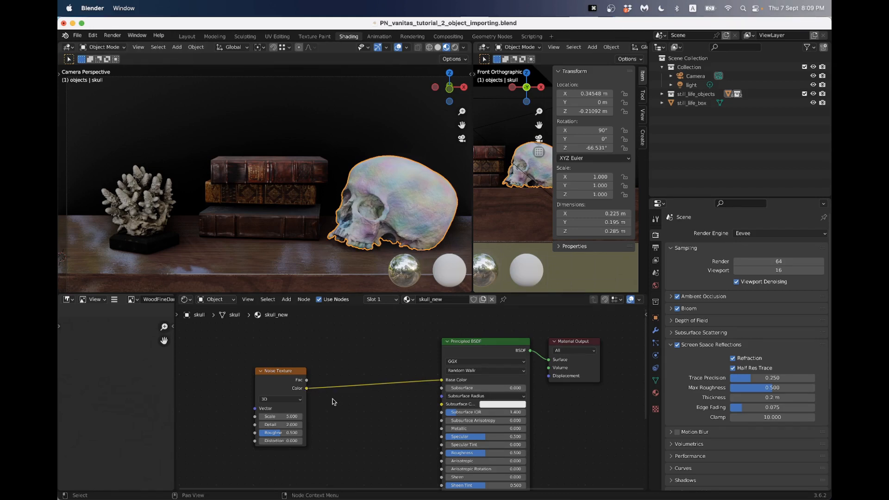
Shift the Noise Texture node away from the shader and set its Scale to 15 and Detail to 5.
{"action": "scroll", "coordinate": [333, 398], "scroll_direction": "up", "scroll_amount": 2}
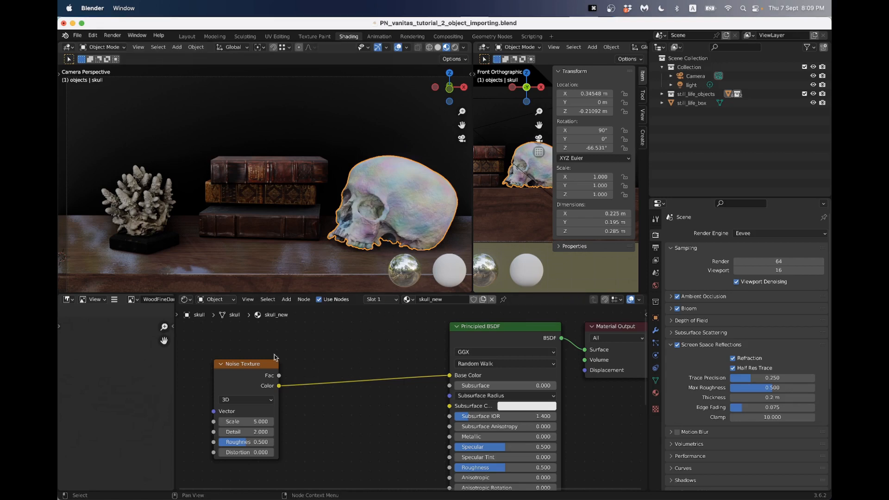
{"action": "left_click", "coordinate": [260, 368]}
{"action": "left_click_drag", "start_coordinate": [260, 368], "coordinate": [245, 356]}
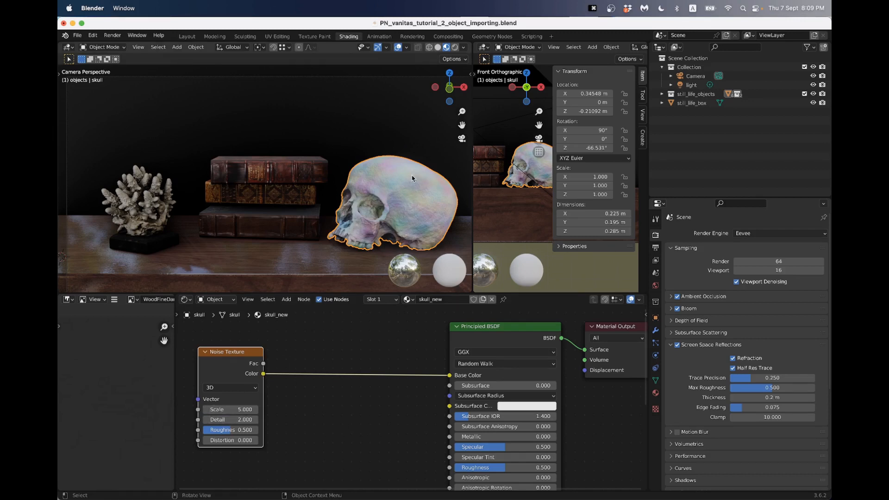
{"action": "left_click", "coordinate": [235, 410]}
{"action": "type", "text": "15"}
{"action": "key", "text": "Return"}
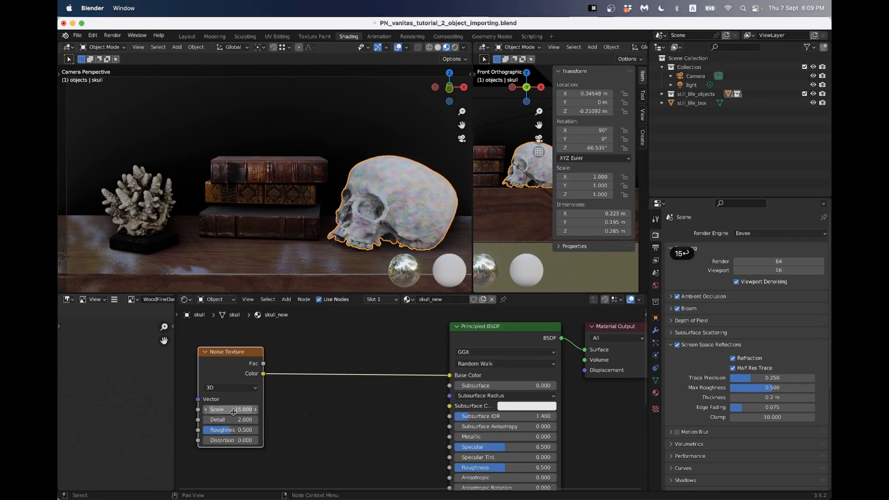
{"action": "left_click_drag", "start_coordinate": [233, 419], "coordinate": [246, 416]}
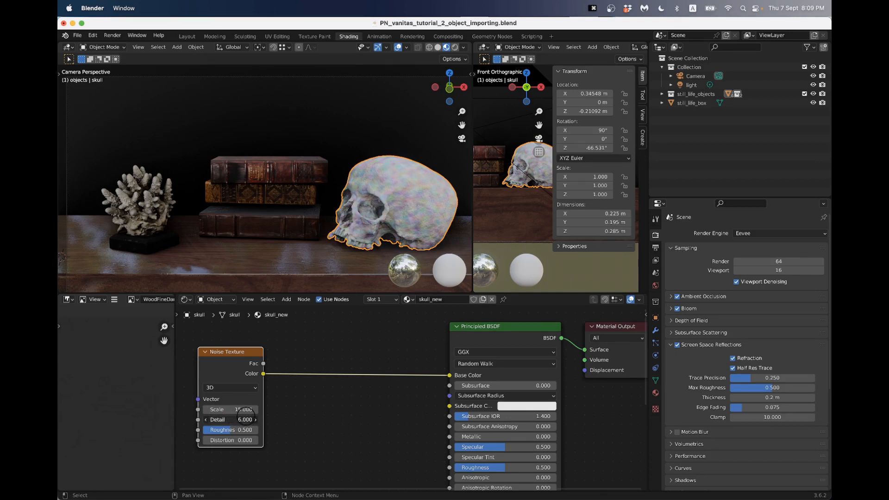
{"action": "left_click", "coordinate": [233, 420]}
{"action": "type", "text": "5"}
{"action": "key", "text": "Return"}
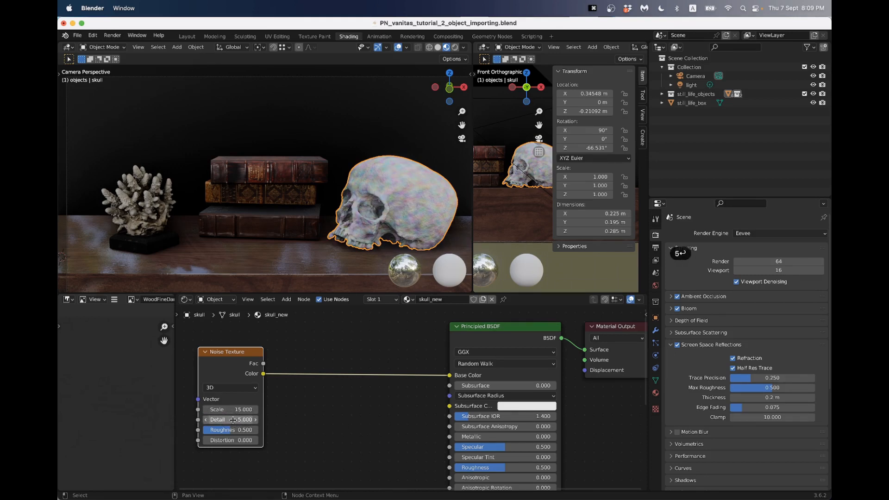
{"action": "left_click", "coordinate": [327, 412]}
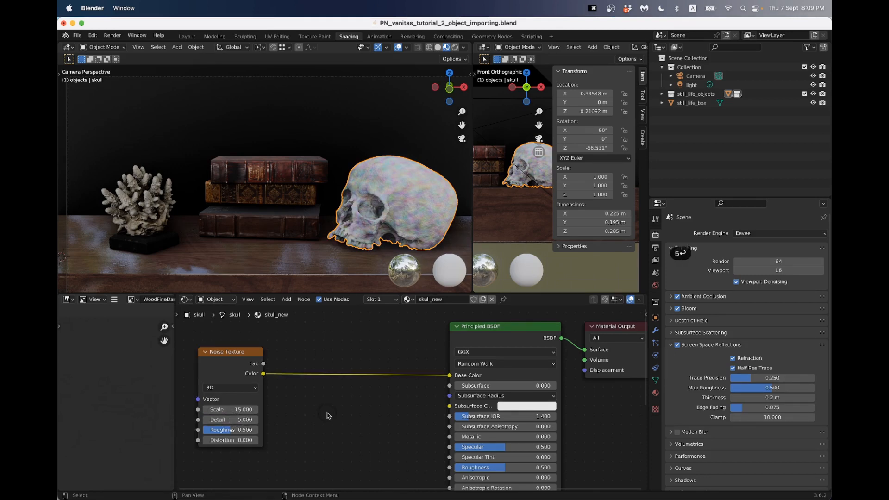
Insert a Color Ramp node on the link between the Noise Texture and the Principled BSDF's Base Color.
{"action": "key", "text": "shift+a"}
{"action": "left_click", "coordinate": [323, 346]}
{"action": "type", "text": "color ramp"}
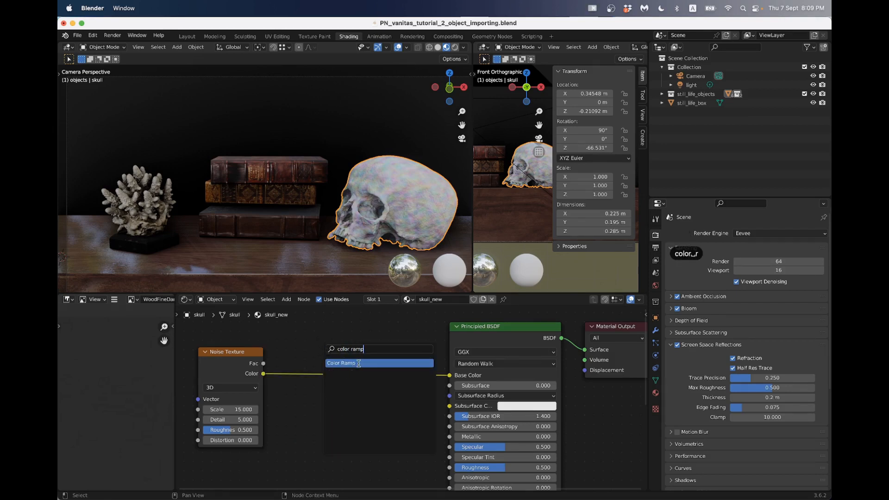
{"action": "left_click", "coordinate": [359, 363]}
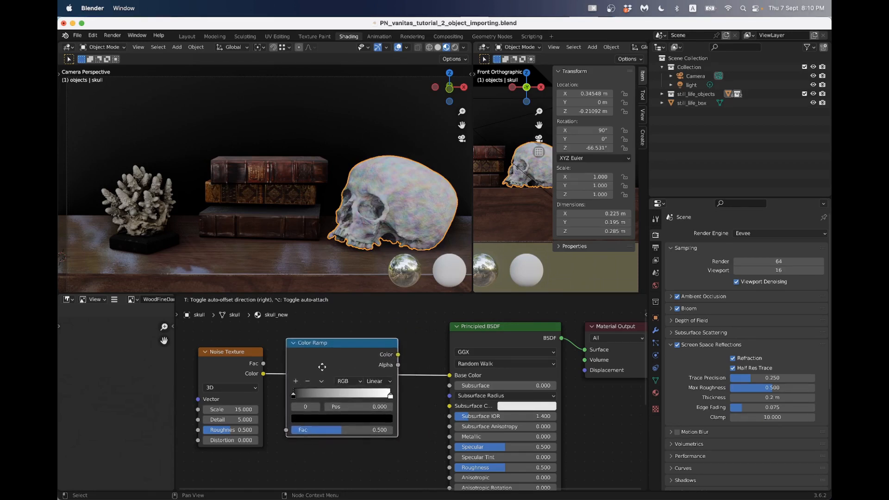
{"action": "left_click", "coordinate": [339, 363]}
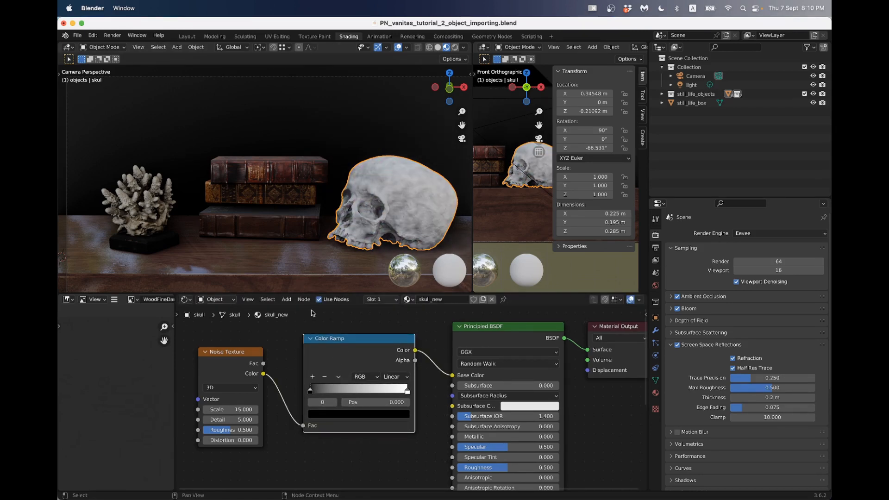
{"action": "left_click", "coordinate": [300, 389]}
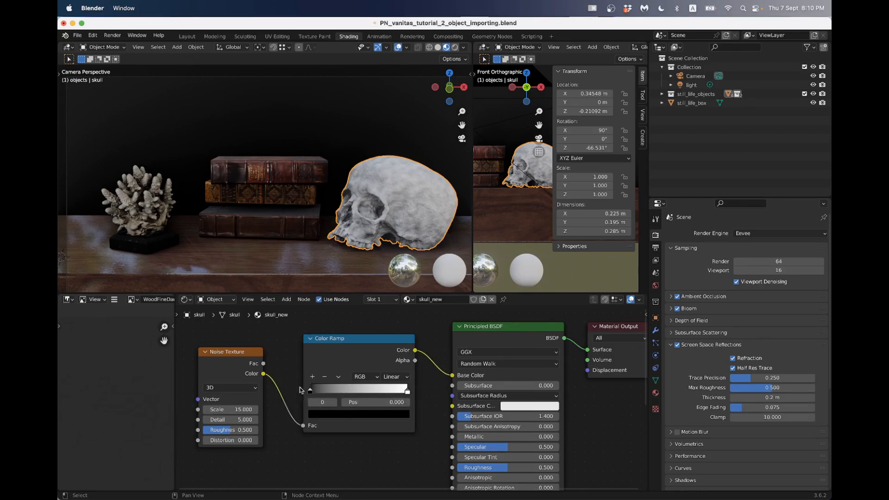
Change the Color Ramp's black stop to a dark brown with hue about 0.051, saturation 0.569 and value 0.110.
{"action": "left_click", "coordinate": [344, 418]}
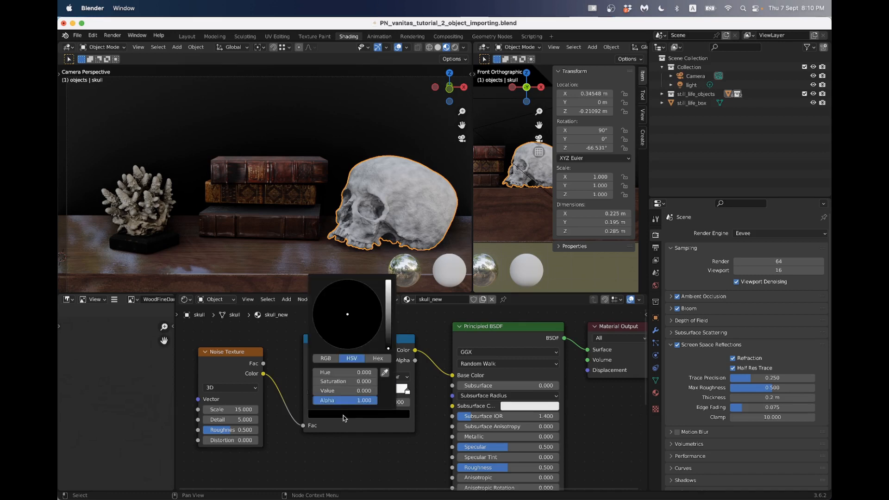
{"action": "left_click", "coordinate": [388, 331]}
{"action": "left_click_drag", "start_coordinate": [388, 331], "coordinate": [388, 294]}
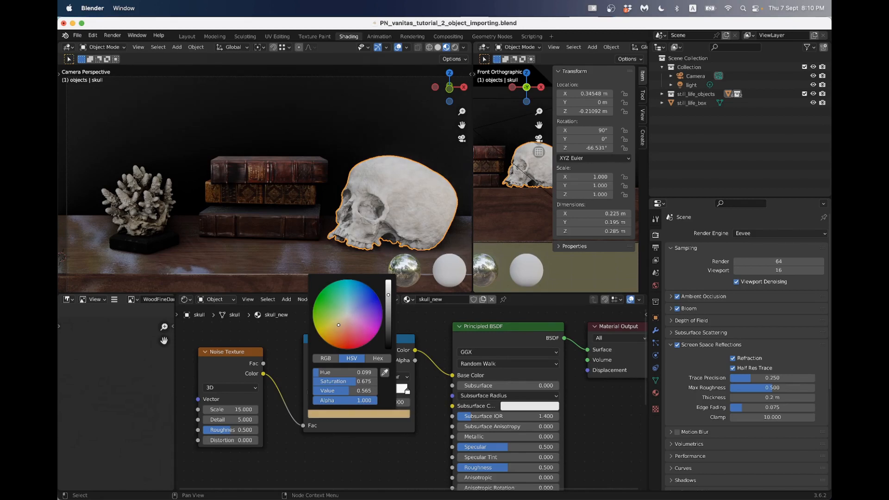
{"action": "left_click_drag", "start_coordinate": [335, 327], "coordinate": [334, 336]}
{"action": "left_click_drag", "start_coordinate": [345, 383], "coordinate": [322, 383]}
{"action": "left_click_drag", "start_coordinate": [391, 333], "coordinate": [388, 324]}
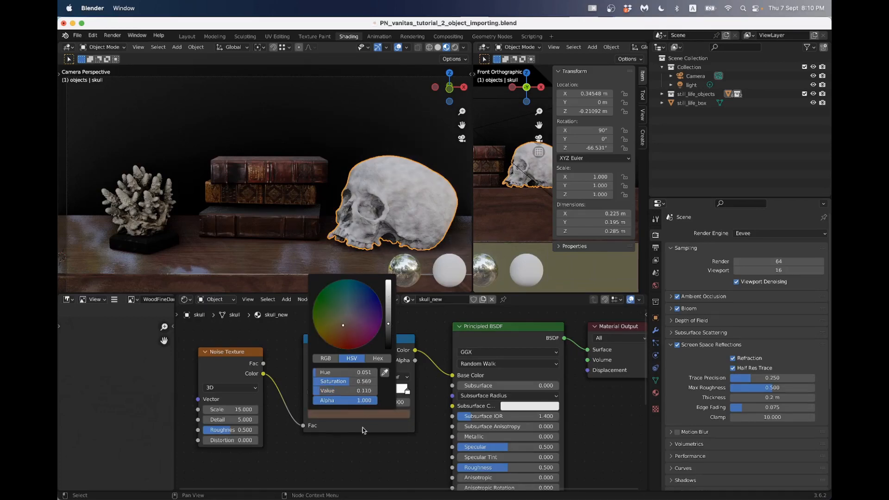
Tint the Color Ramp's white stop to a pale cream with hue about 0.113 and saturation about 0.380.
{"action": "left_click", "coordinate": [408, 392]}
{"action": "left_click", "coordinate": [397, 414]}
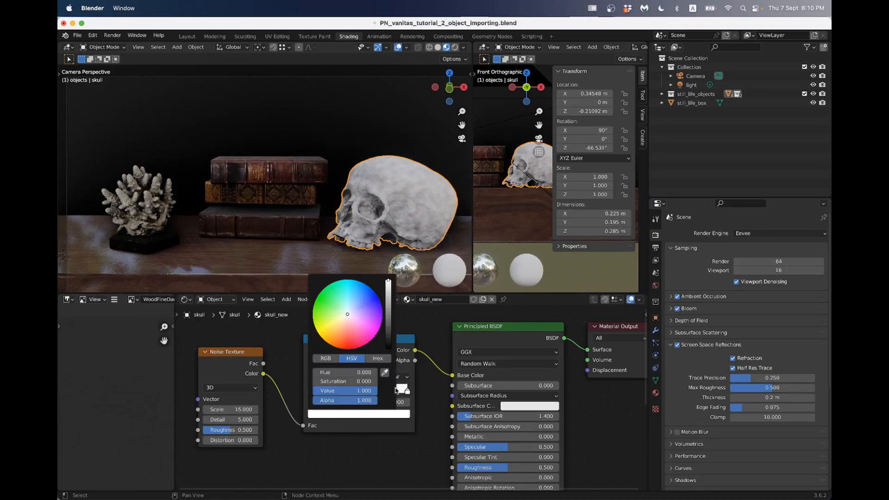
{"action": "left_click_drag", "start_coordinate": [357, 323], "coordinate": [344, 316]}
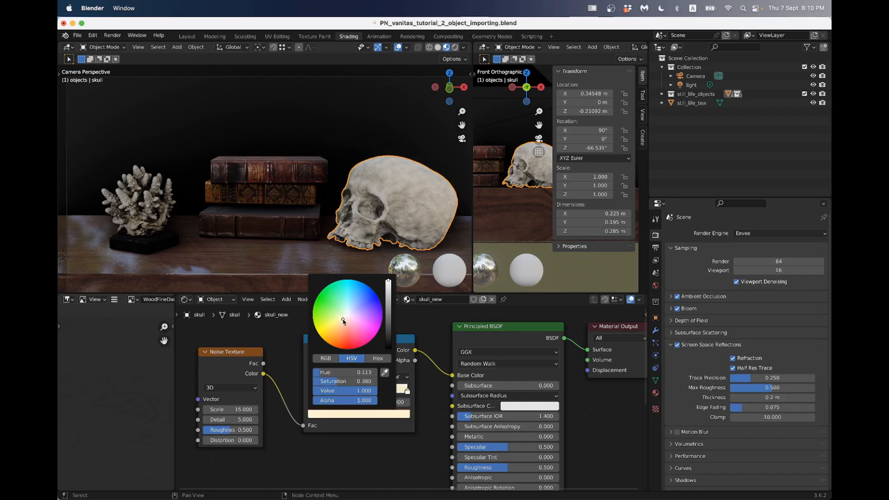
Adjust the Color Ramp's stop positions, placing the brown stop at about 0.091 and the cream stop at about 0.961.
{"action": "scroll", "coordinate": [326, 420], "scroll_direction": "up", "scroll_amount": 1}
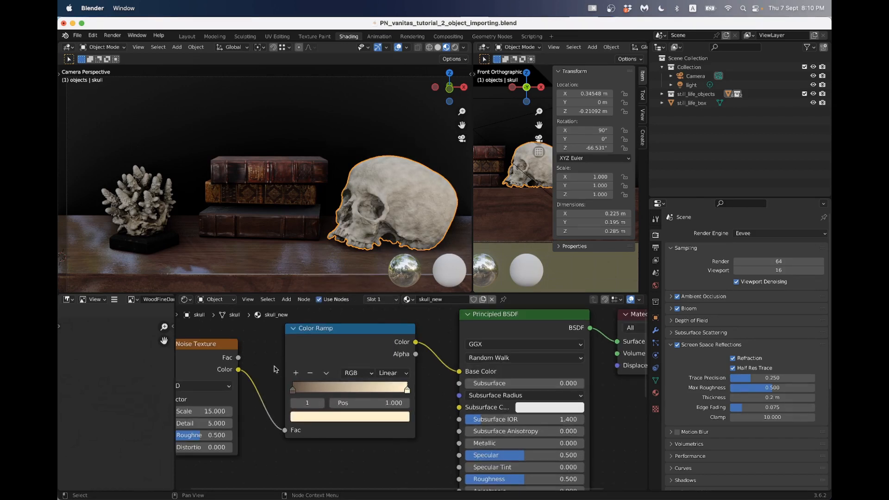
{"action": "left_click_drag", "start_coordinate": [293, 391], "coordinate": [351, 392]}
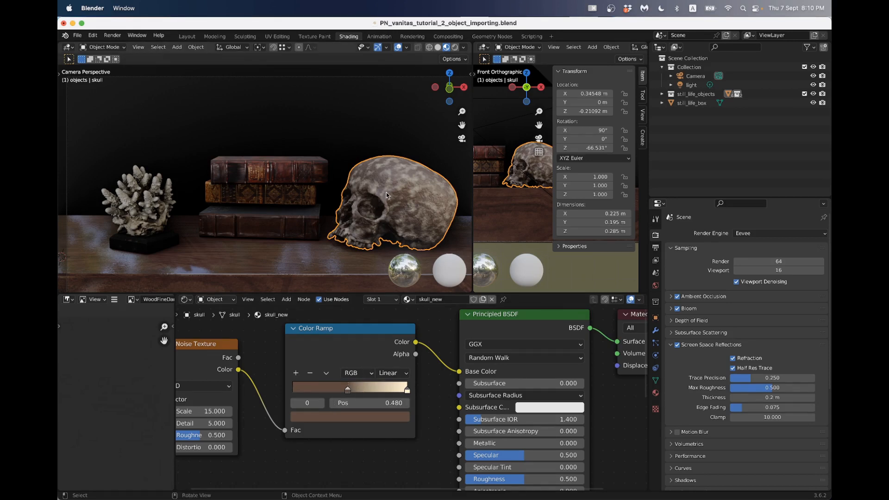
{"action": "left_click_drag", "start_coordinate": [345, 392], "coordinate": [305, 390]}
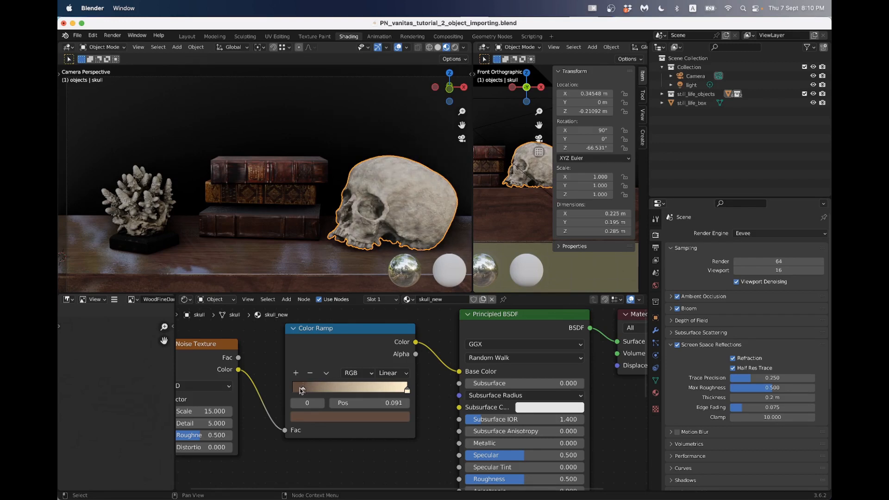
{"action": "left_click", "coordinate": [406, 391]}
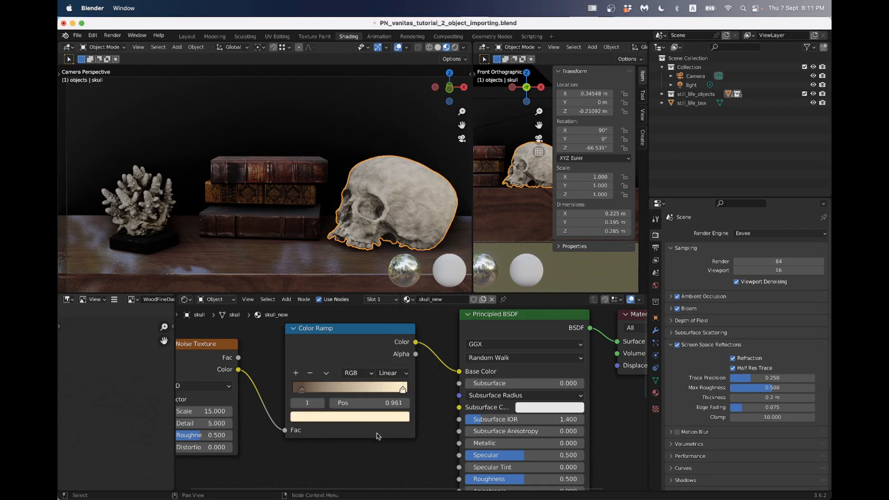
Add a second Color Ramp node below the first and connect the Noise Texture's Color output to its Fac input.
{"action": "scroll", "coordinate": [377, 436], "scroll_direction": "down", "scroll_amount": 2}
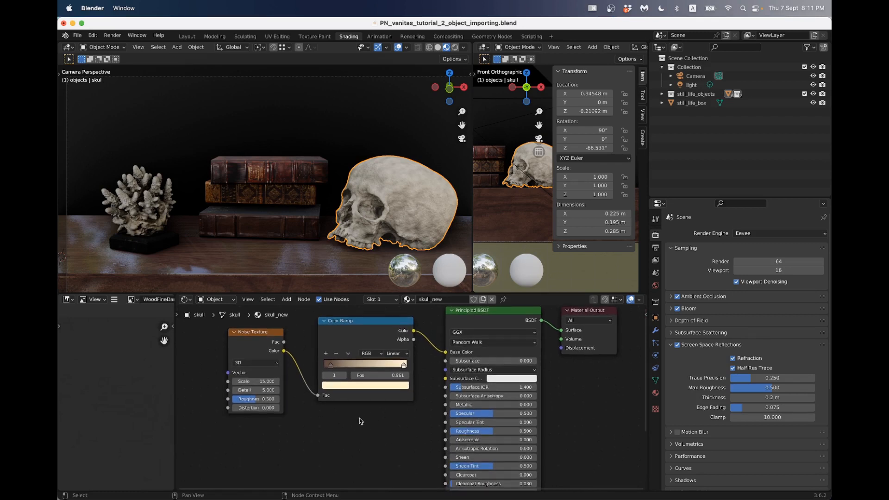
{"action": "key", "text": "shift+a"}
{"action": "type", "text": "co"}
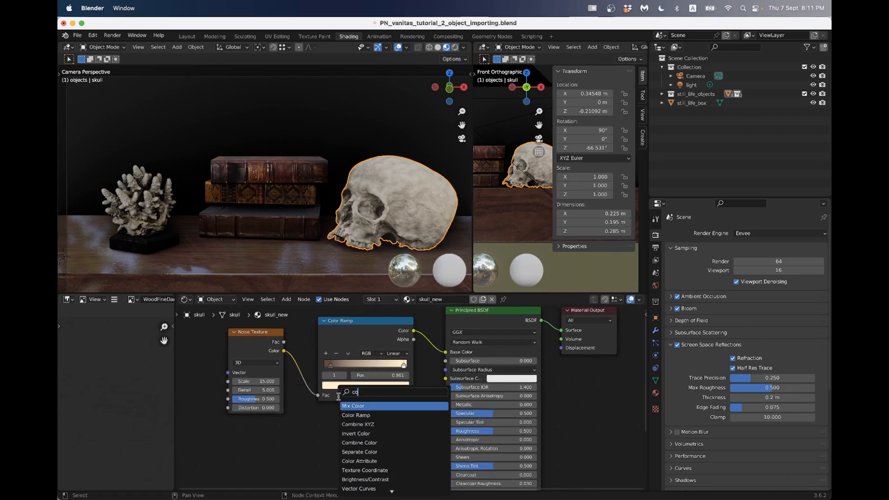
{"action": "type", "text": "lor"}
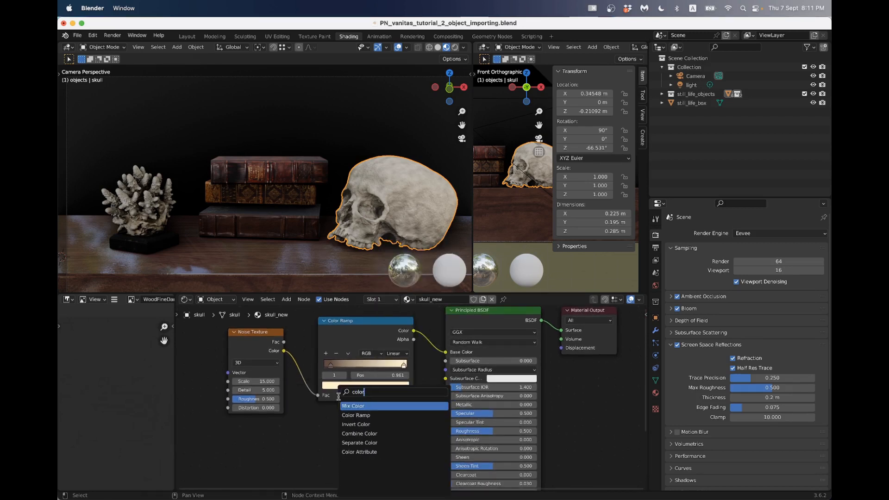
{"action": "left_click", "coordinate": [362, 413]}
{"action": "left_click", "coordinate": [341, 432]}
{"action": "scroll", "coordinate": [341, 433], "scroll_direction": "down", "scroll_amount": 1}
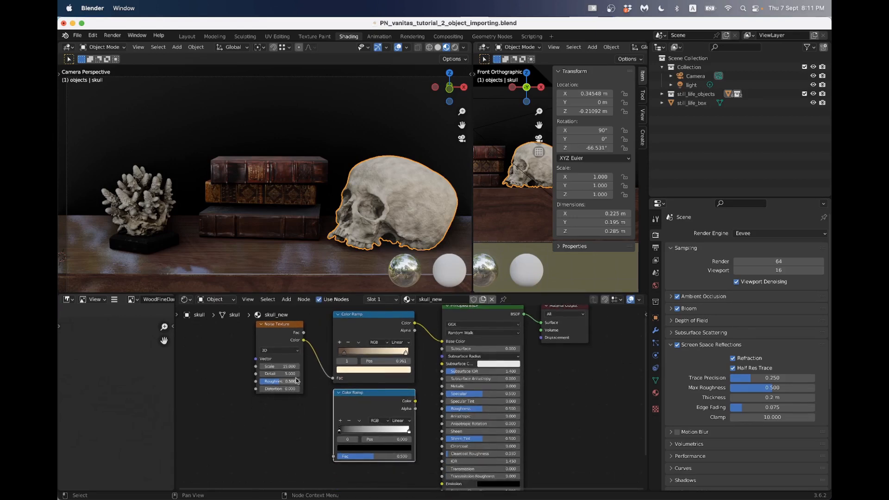
{"action": "left_click_drag", "start_coordinate": [303, 341], "coordinate": [333, 457]}
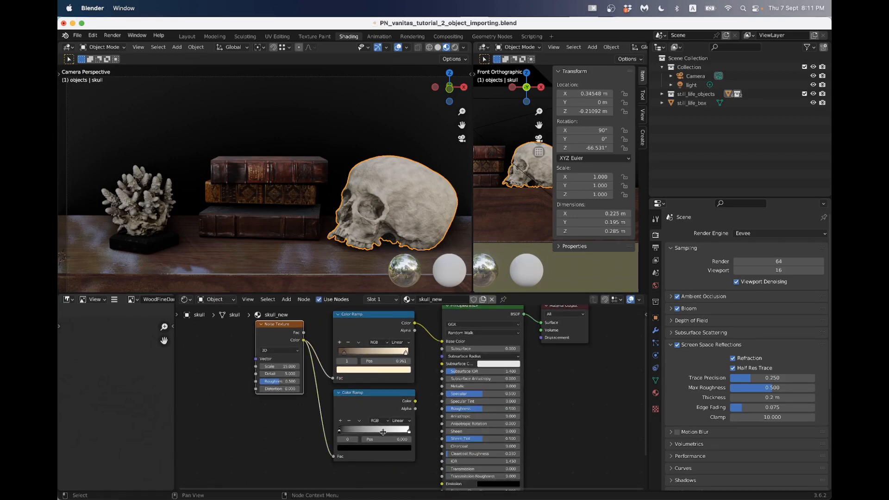
{"action": "scroll", "coordinate": [419, 417], "scroll_direction": "up", "scroll_amount": 1}
{"action": "middle_click_drag", "start_coordinate": [419, 425], "coordinate": [407, 414]}
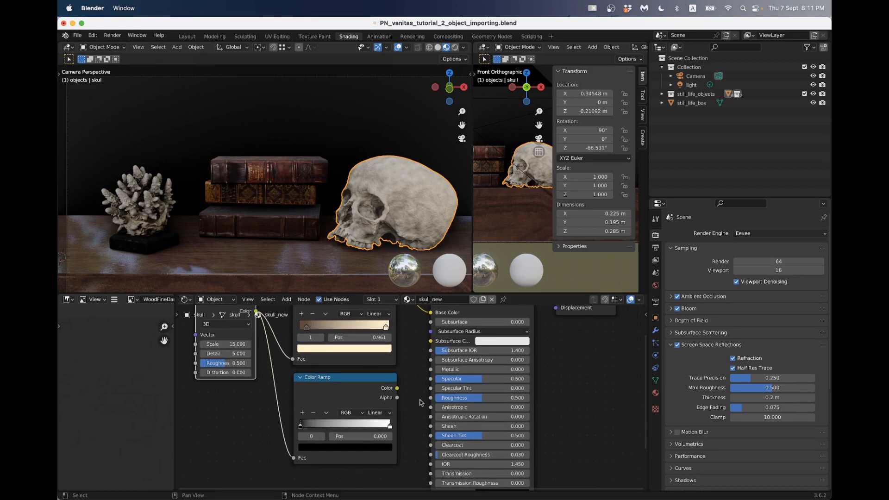
{"action": "scroll", "coordinate": [403, 402], "scroll_direction": "up", "scroll_amount": 1}
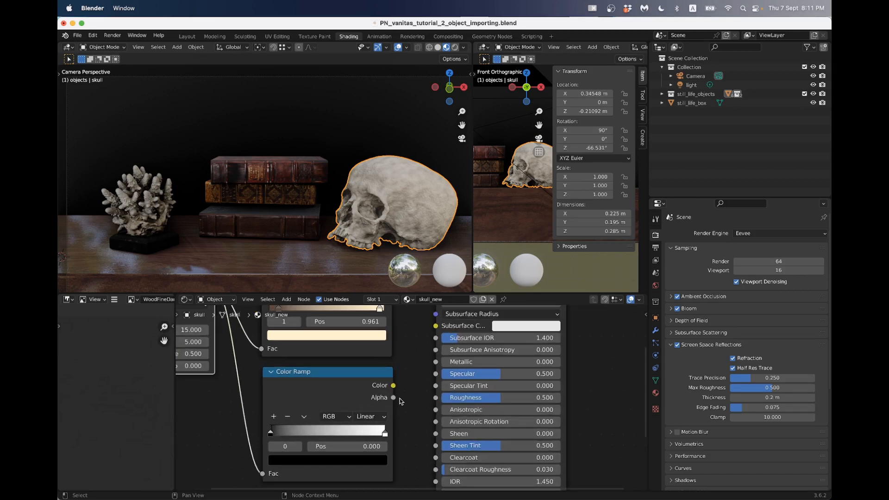
Connect the lower Color Ramp's Alpha output to the Principled BSDF's Specular input and inspect the skull in the camera view.
{"action": "mouse_move", "coordinate": [394, 399]}
{"action": "left_mouse_down"}
{"action": "mouse_move", "coordinate": [435, 401]}
{"action": "mouse_move", "coordinate": [435, 373]}
{"action": "left_mouse_up"}
{"action": "scroll", "coordinate": [403, 206], "scroll_direction": "up", "scroll_amount": 2}
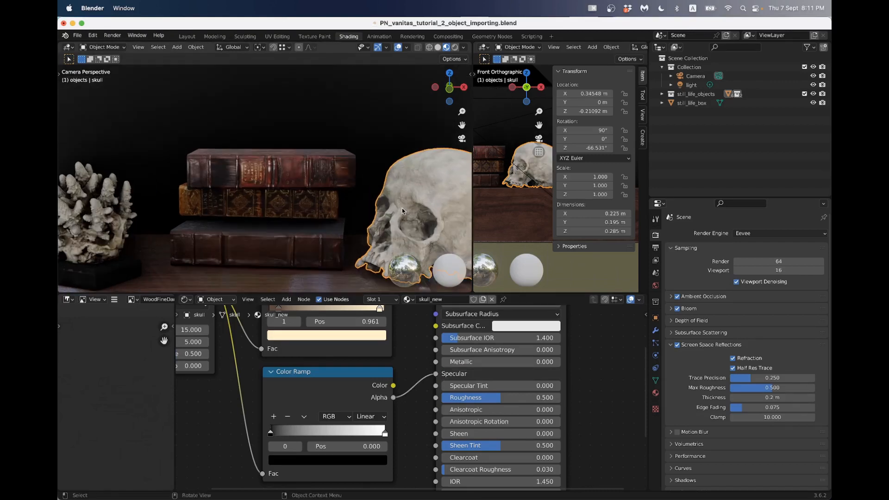
{"action": "middle_click_drag", "start_coordinate": [407, 208], "coordinate": [262, 181], "text": "shift"}
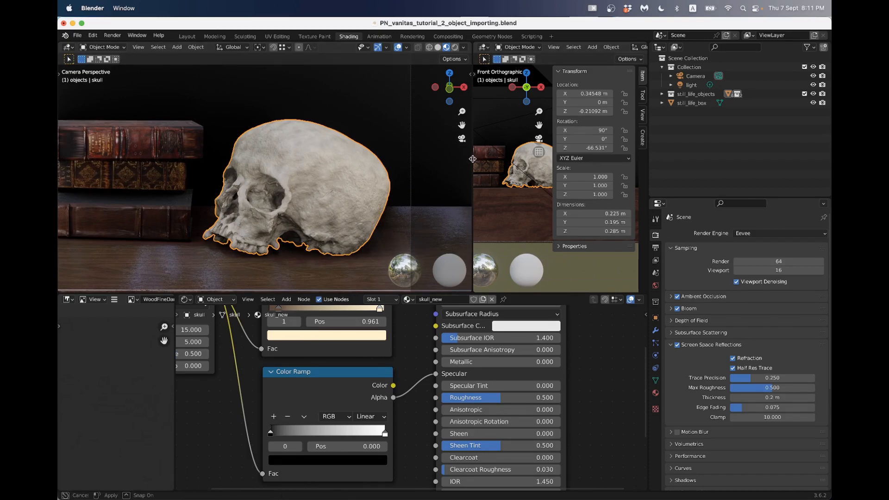
Widen the main 3D viewport, get a close view of the skull, and switch to Rendered shading.
{"action": "left_click_drag", "start_coordinate": [473, 161], "coordinate": [537, 163]}
{"action": "scroll", "coordinate": [405, 179], "scroll_direction": "up", "scroll_amount": 3}
{"action": "middle_click_drag", "start_coordinate": [404, 178], "coordinate": [342, 168], "text": "shift"}
{"action": "scroll", "coordinate": [397, 199], "scroll_direction": "up", "scroll_amount": 2}
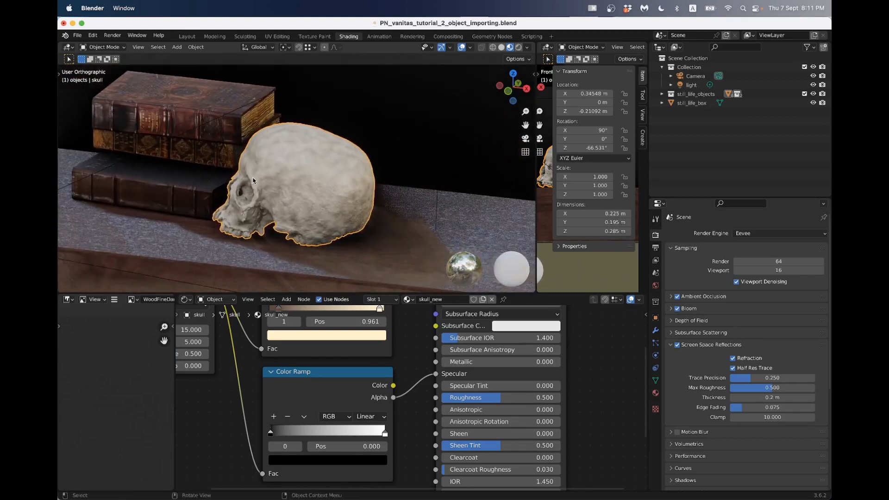
{"action": "scroll", "coordinate": [255, 180], "scroll_direction": "up", "scroll_amount": 6}
{"action": "scroll", "coordinate": [256, 181], "scroll_direction": "down", "scroll_amount": 4}
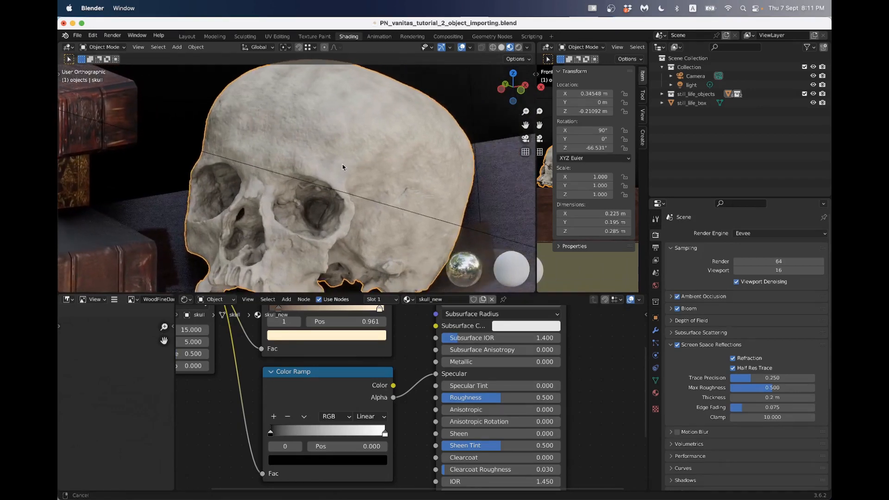
{"action": "key", "text": "z"}
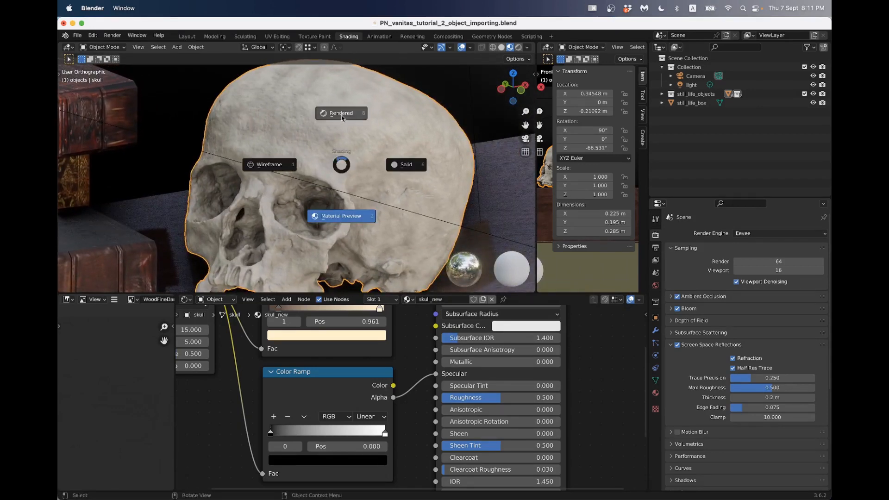
{"action": "left_click", "coordinate": [342, 159]}
{"action": "middle_click_drag", "start_coordinate": [348, 168], "coordinate": [320, 159]}
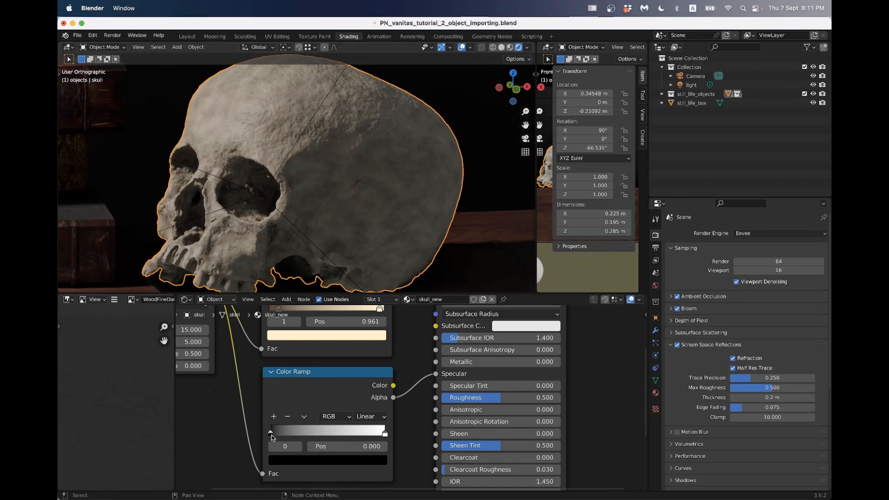
Set the lower Color Ramp's black stop to 0.141 and white stop to 0.918, and reroute its Alpha output from Specular to Roughness.
{"action": "mouse_move", "coordinate": [271, 437]}
{"action": "left_mouse_down"}
{"action": "mouse_move", "coordinate": [373, 432]}
{"action": "mouse_move", "coordinate": [287, 430]}
{"action": "left_mouse_up"}
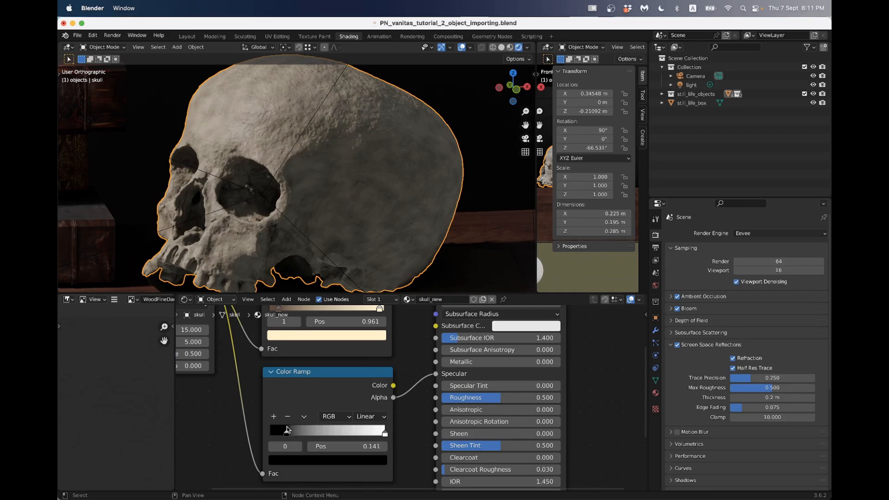
{"action": "left_click_drag", "start_coordinate": [384, 434], "coordinate": [376, 433]}
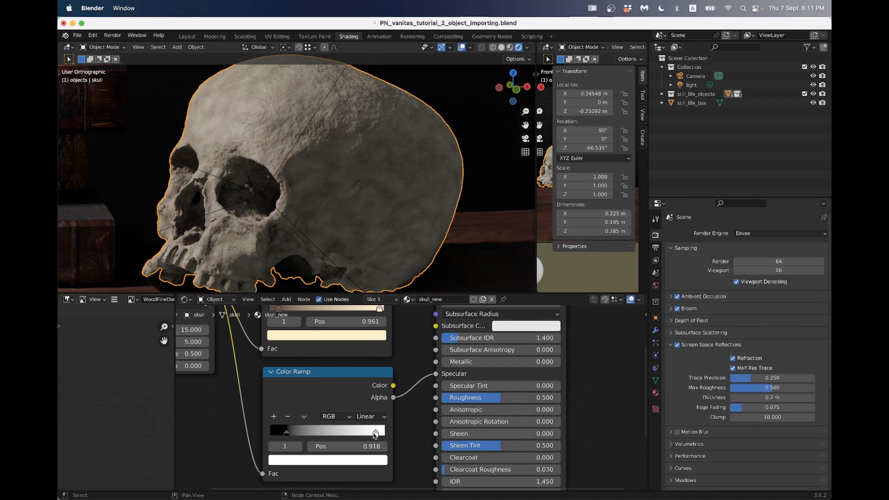
{"action": "left_click_drag", "start_coordinate": [395, 400], "coordinate": [436, 398]}
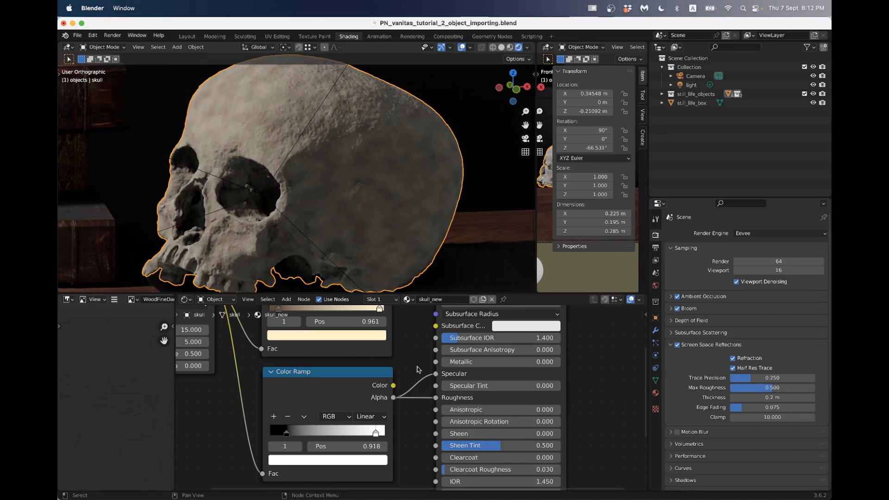
{"action": "scroll", "coordinate": [355, 224], "scroll_direction": "down", "scroll_amount": 2}
{"action": "middle_click_drag", "start_coordinate": [356, 225], "coordinate": [384, 285]}
{"action": "scroll", "coordinate": [384, 284], "scroll_direction": "up", "scroll_amount": 2}
{"action": "right_click_drag", "start_coordinate": [414, 380], "coordinate": [425, 385], "text": "ctrl"}
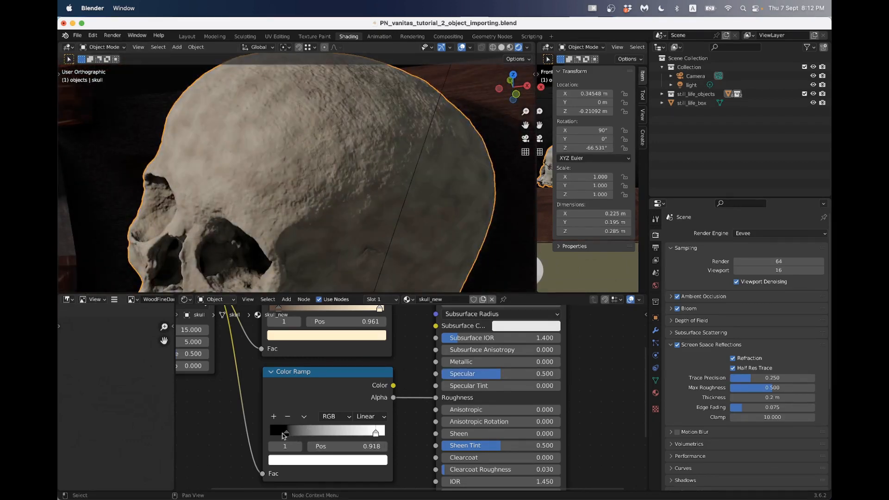
Move the lower Color Ramp's black stop to position 0.445 and check the effect on the skull.
{"action": "left_click_drag", "start_coordinate": [284, 435], "coordinate": [321, 431]}
{"action": "scroll", "coordinate": [315, 172], "scroll_direction": "down", "scroll_amount": 5}
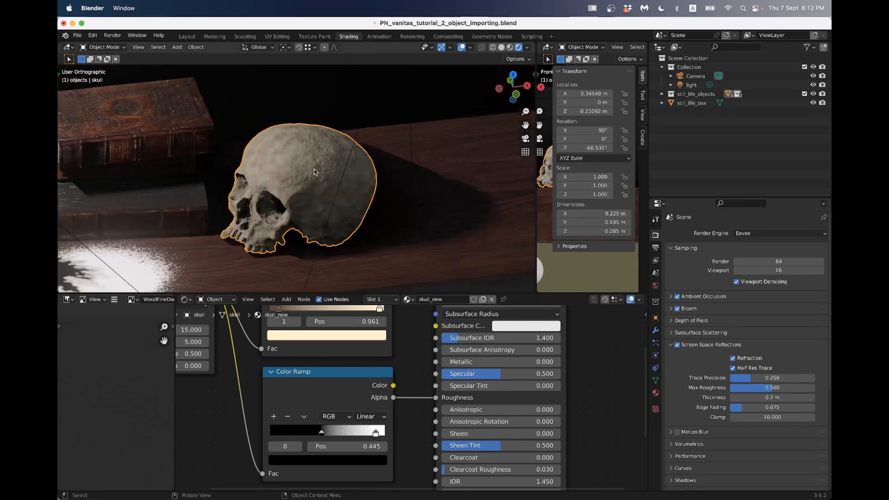
{"action": "scroll", "coordinate": [314, 172], "scroll_direction": "up", "scroll_amount": 5}
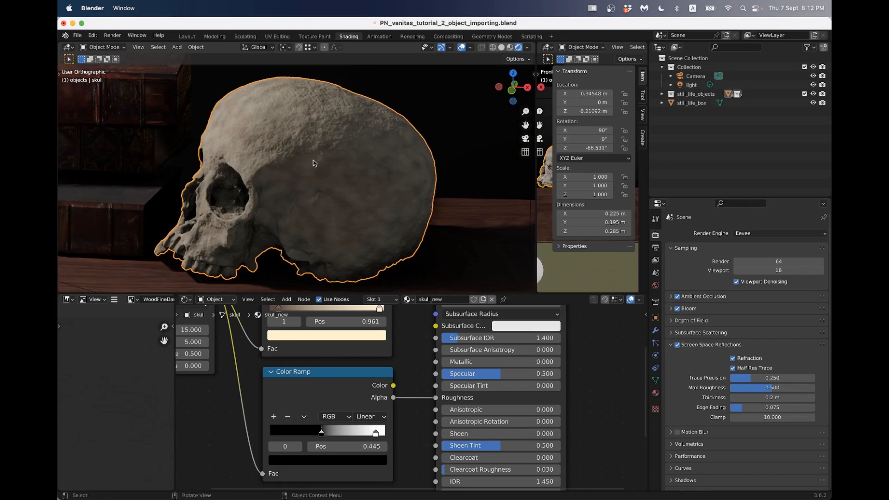
{"action": "scroll", "coordinate": [314, 163], "scroll_direction": "up", "scroll_amount": 2}
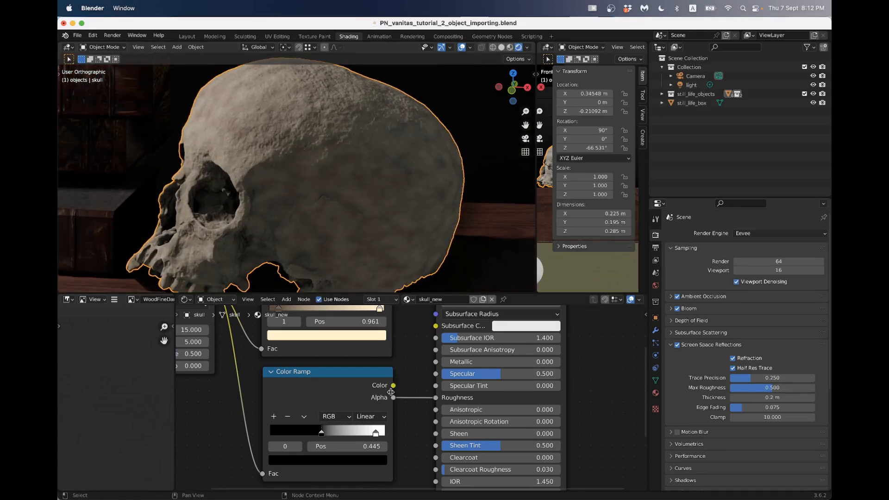
Drive Roughness with the lower Color Ramp's Color output instead of Alpha, and move its black stop to position 0.093.
{"action": "left_click_drag", "start_coordinate": [393, 385], "coordinate": [436, 397]}
{"action": "middle_click_drag", "start_coordinate": [265, 175], "coordinate": [275, 170]}
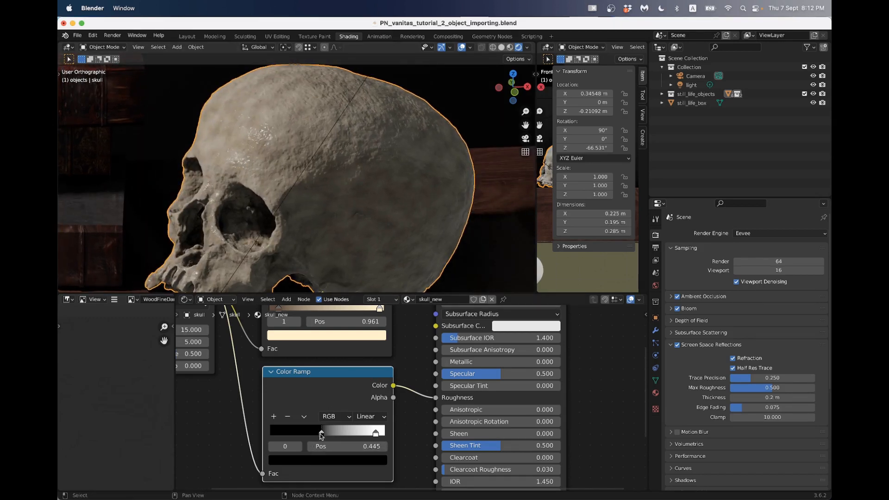
{"action": "mouse_move", "coordinate": [321, 435]}
{"action": "left_mouse_down"}
{"action": "mouse_move", "coordinate": [280, 432]}
{"action": "mouse_move", "coordinate": [354, 428]}
{"action": "mouse_move", "coordinate": [278, 430]}
{"action": "left_mouse_up"}
{"action": "scroll", "coordinate": [312, 191], "scroll_direction": "down", "scroll_amount": 3}
{"action": "middle_click_drag", "start_coordinate": [311, 192], "coordinate": [294, 241]}
{"action": "scroll", "coordinate": [294, 246], "scroll_direction": "up", "scroll_amount": 2}
{"action": "scroll", "coordinate": [220, 435], "scroll_direction": "down", "scroll_amount": 2}
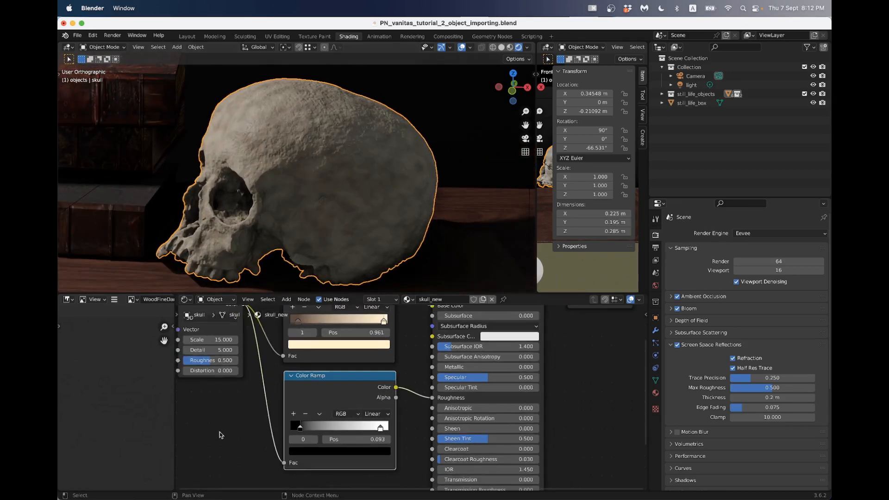
Hide the viewport overlays and examine the rendered skull's surface from a closer angle.
{"action": "middle_click_drag", "start_coordinate": [240, 418], "coordinate": [281, 453]}
{"action": "middle_click_drag", "start_coordinate": [309, 201], "coordinate": [320, 192]}
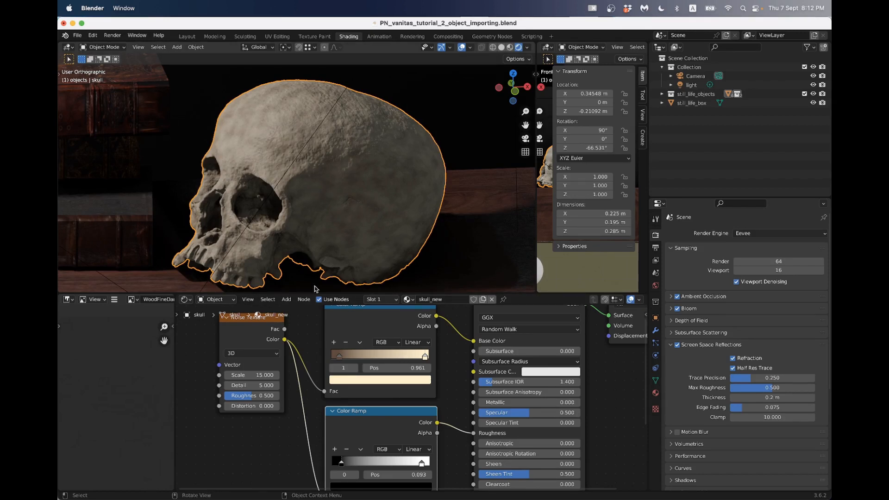
{"action": "scroll", "coordinate": [295, 165], "scroll_direction": "up", "scroll_amount": 4}
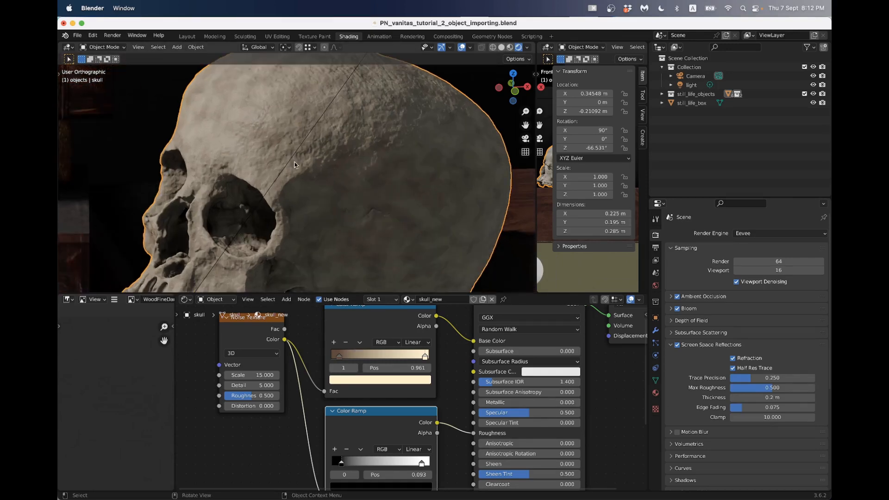
{"action": "scroll", "coordinate": [295, 210], "scroll_direction": "down", "scroll_amount": 6}
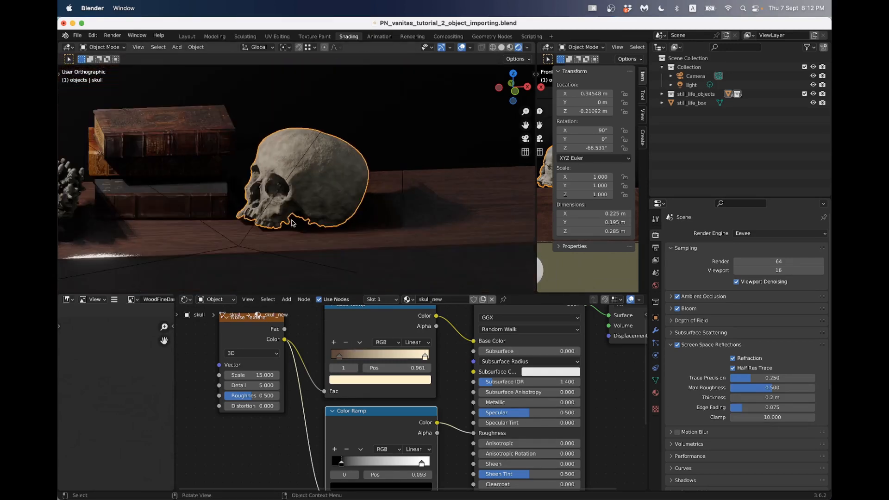
{"action": "left_click", "coordinate": [461, 47]}
{"action": "scroll", "coordinate": [269, 182], "scroll_direction": "up", "scroll_amount": 3}
{"action": "middle_click_drag", "start_coordinate": [269, 182], "coordinate": [305, 198]}
{"action": "scroll", "coordinate": [306, 199], "scroll_direction": "up", "scroll_amount": 2}
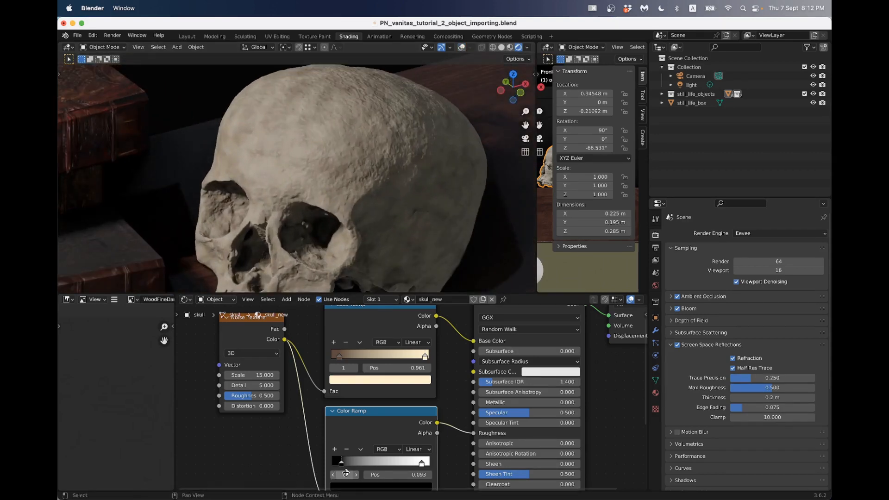
Set the roughness Color Ramp's black stop to 0.202 and its white stop to 1.000, checking the skull in the scene.
{"action": "left_click_drag", "start_coordinate": [341, 463], "coordinate": [348, 463]}
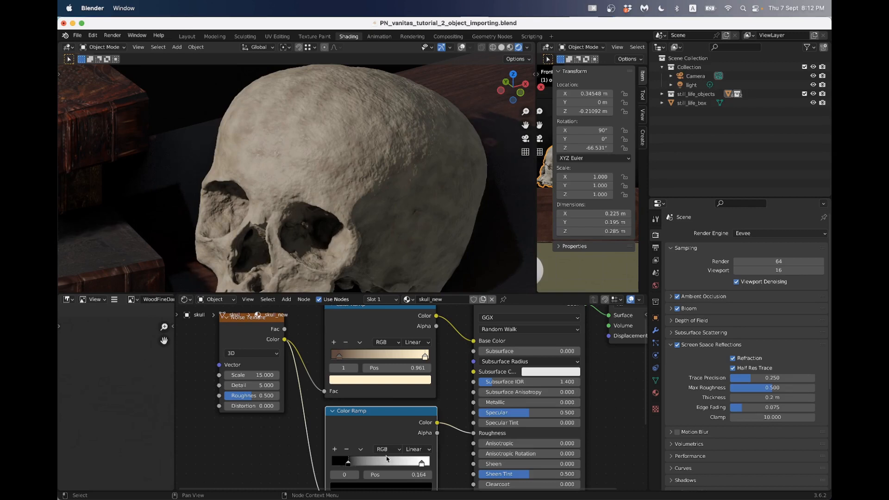
{"action": "left_click_drag", "start_coordinate": [415, 464], "coordinate": [431, 455]}
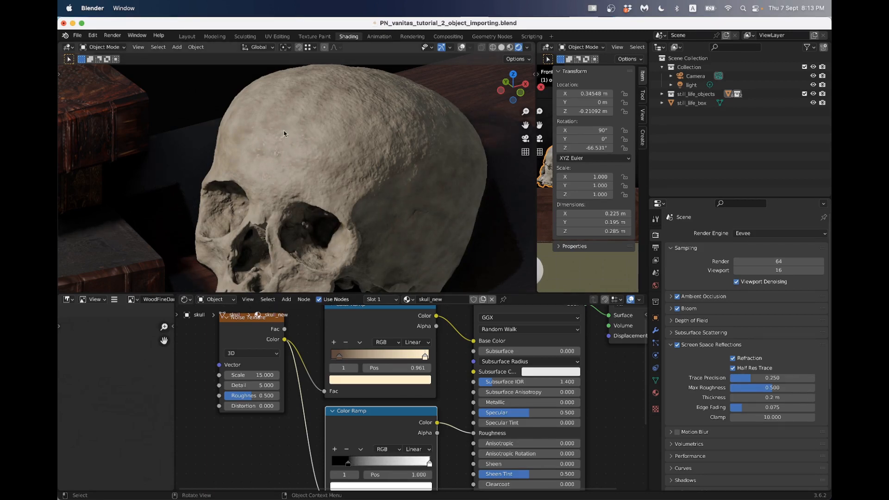
{"action": "mouse_move", "coordinate": [348, 463]}
{"action": "left_mouse_down"}
{"action": "mouse_move", "coordinate": [408, 462]}
{"action": "mouse_move", "coordinate": [344, 461]}
{"action": "left_mouse_up"}
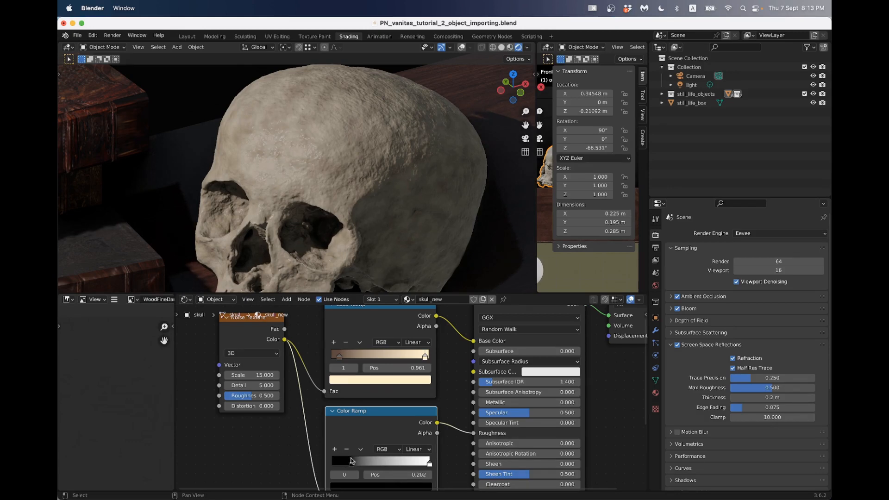
{"action": "scroll", "coordinate": [319, 192], "scroll_direction": "down", "scroll_amount": 6}
{"action": "middle_click_drag", "start_coordinate": [319, 195], "coordinate": [300, 182]}
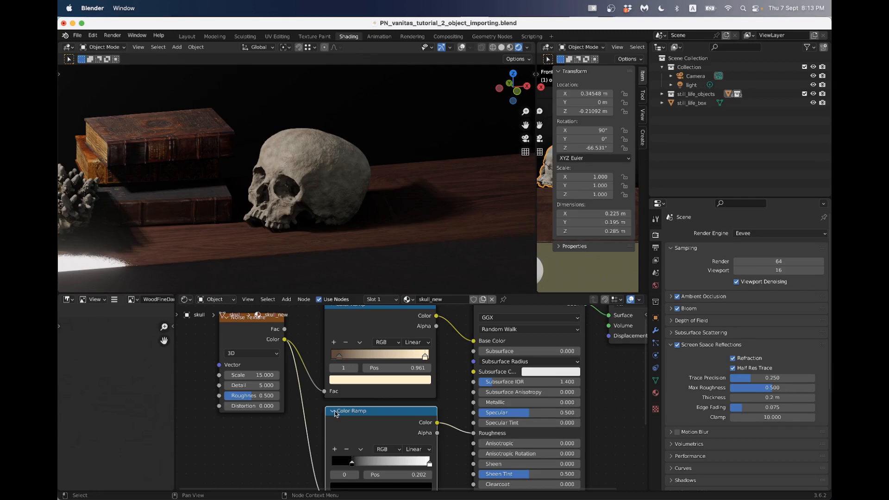
Collapse both Color Ramp nodes and move the roughness one slightly up between the Noise Texture and the Principled BSDF.
{"action": "left_click", "coordinate": [333, 411]}
{"action": "scroll", "coordinate": [383, 430], "scroll_direction": "down", "scroll_amount": 2}
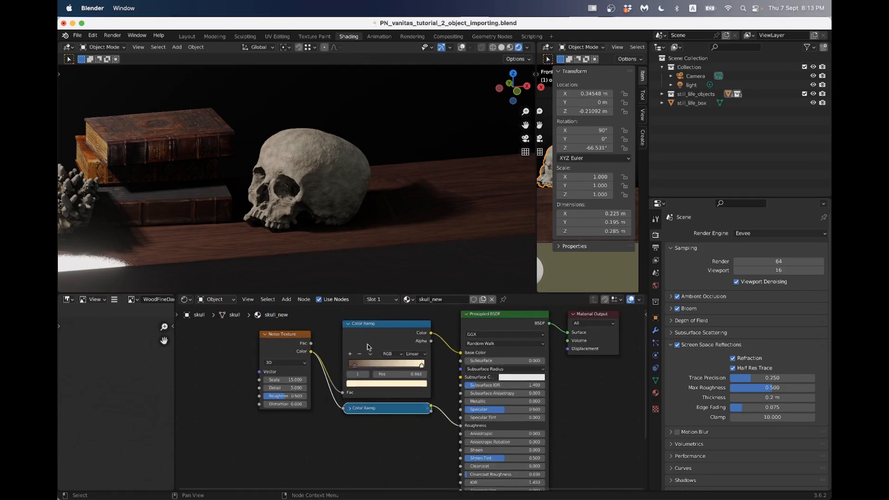
{"action": "left_click", "coordinate": [350, 325]}
{"action": "left_click_drag", "start_coordinate": [382, 407], "coordinate": [373, 393]}
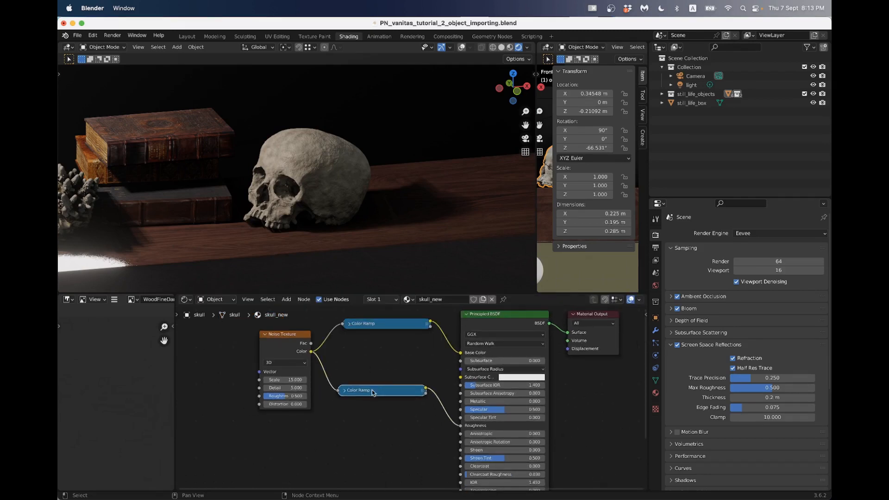
Add a Bump node below the roughness Color Ramp, beside the Principled BSDF.
{"action": "key", "text": "shift+a"}
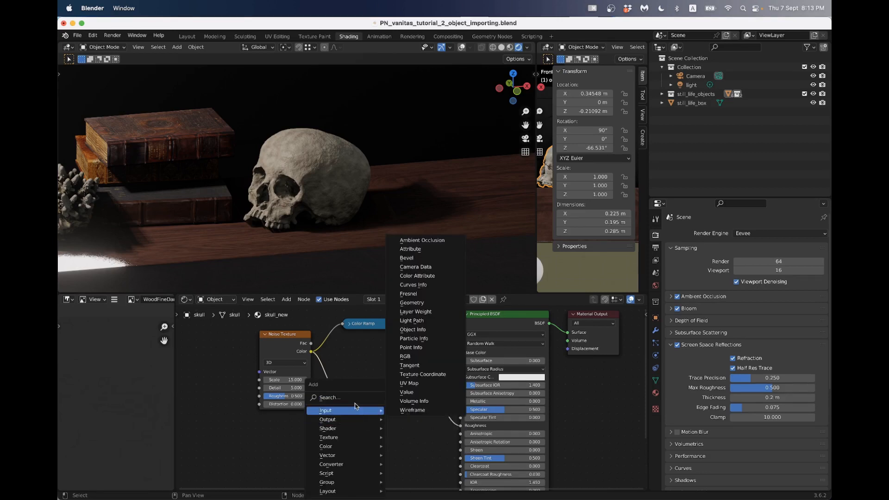
{"action": "left_click", "coordinate": [345, 396]}
{"action": "type", "text": "bump"}
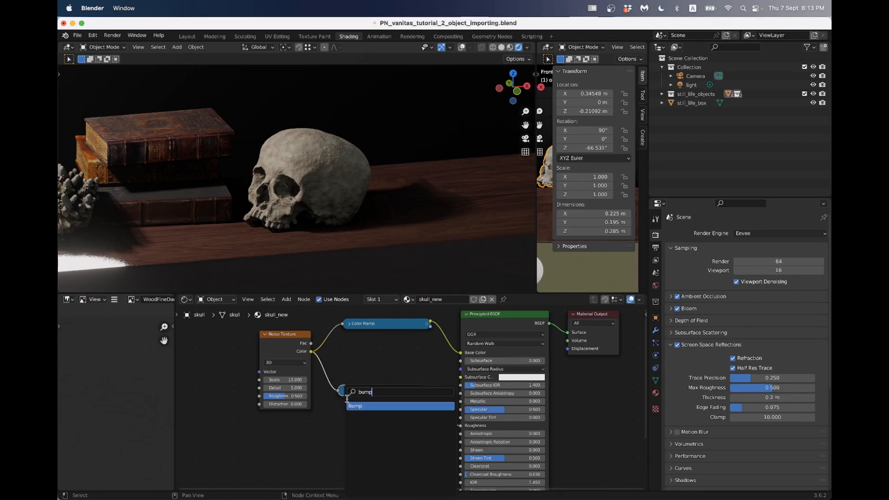
{"action": "left_click", "coordinate": [361, 405]}
{"action": "left_click", "coordinate": [393, 451]}
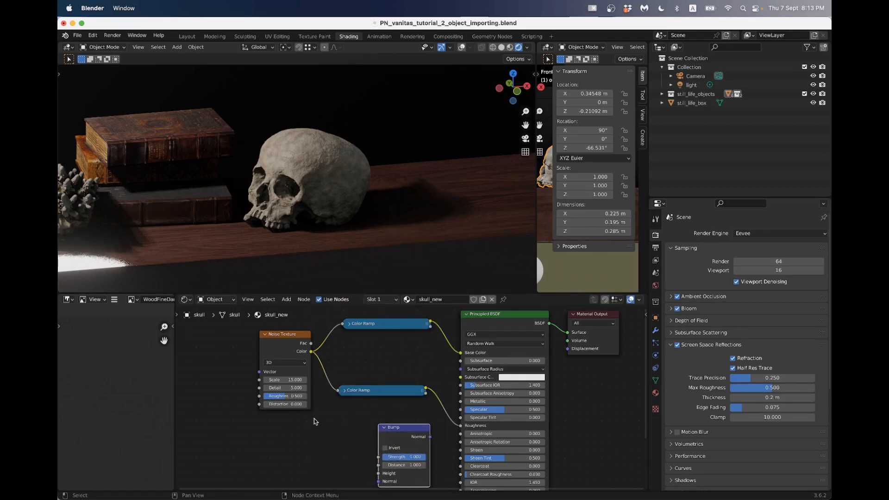
Make room in the node tree by moving the Noise Texture and roughness Color Ramp away from the Bump node, and expand the ramp.
{"action": "left_click_drag", "start_coordinate": [281, 344], "coordinate": [204, 337]}
{"action": "left_click_drag", "start_coordinate": [363, 389], "coordinate": [304, 388]}
{"action": "scroll", "coordinate": [326, 425], "scroll_direction": "up", "scroll_amount": 1}
{"action": "left_click", "coordinate": [268, 389]}
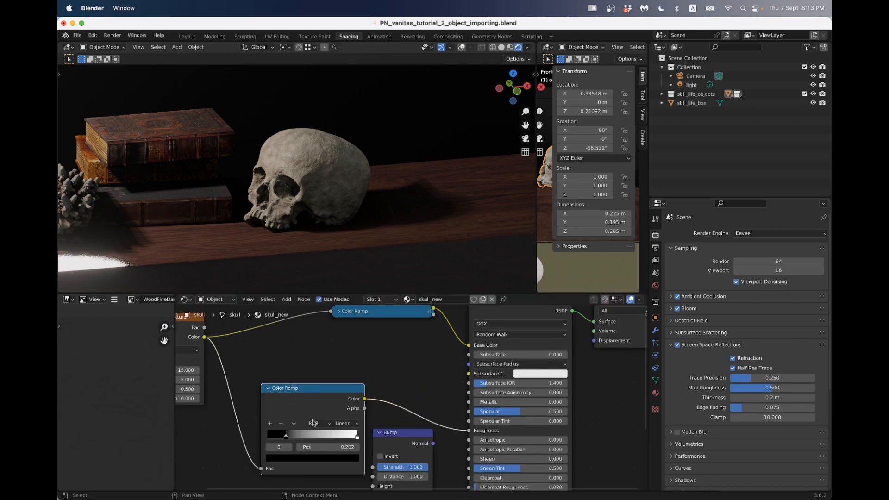
{"action": "middle_click_drag", "start_coordinate": [228, 459], "coordinate": [213, 393]}
{"action": "left_click_drag", "start_coordinate": [275, 342], "coordinate": [255, 340]}
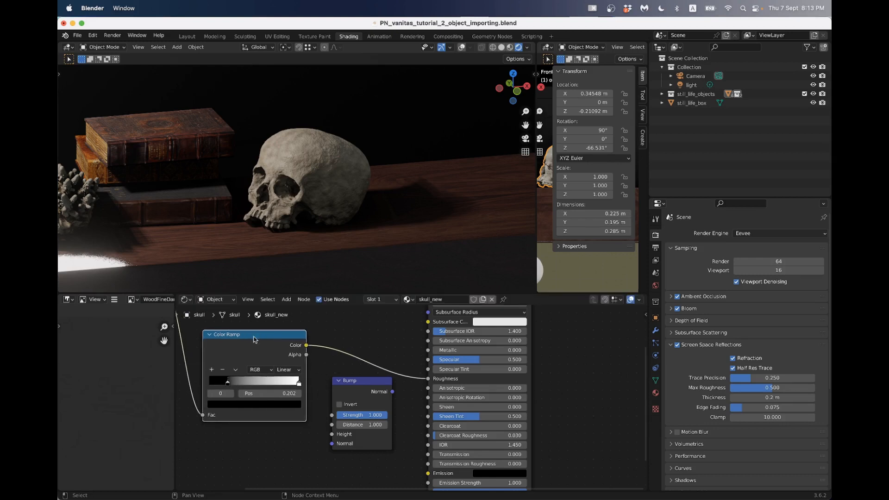
Link the roughness Color Ramp's Color output to the Bump's Normal input, and the Bump's Normal output to the Principled BSDF's Normal input.
{"action": "left_click_drag", "start_coordinate": [306, 347], "coordinate": [332, 445]}
{"action": "left_click_drag", "start_coordinate": [383, 385], "coordinate": [398, 416]}
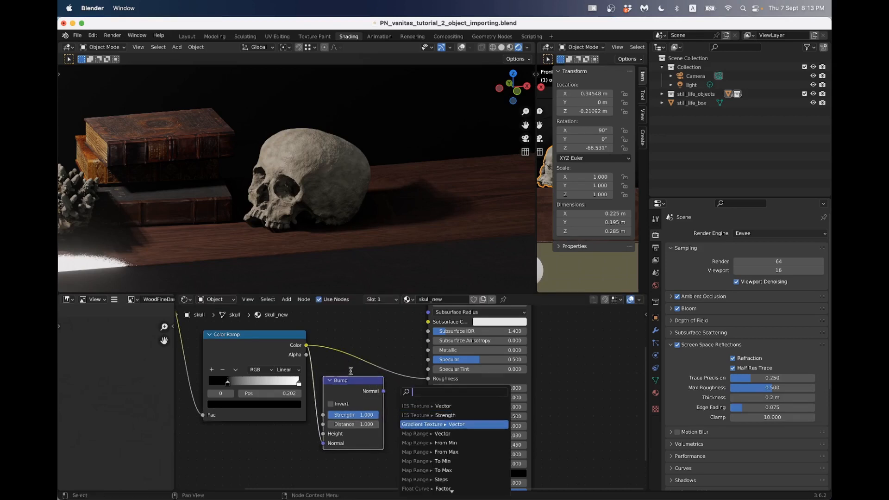
{"action": "scroll", "coordinate": [357, 370], "scroll_direction": "down", "scroll_amount": 2}
{"action": "left_click_drag", "start_coordinate": [378, 367], "coordinate": [412, 452]}
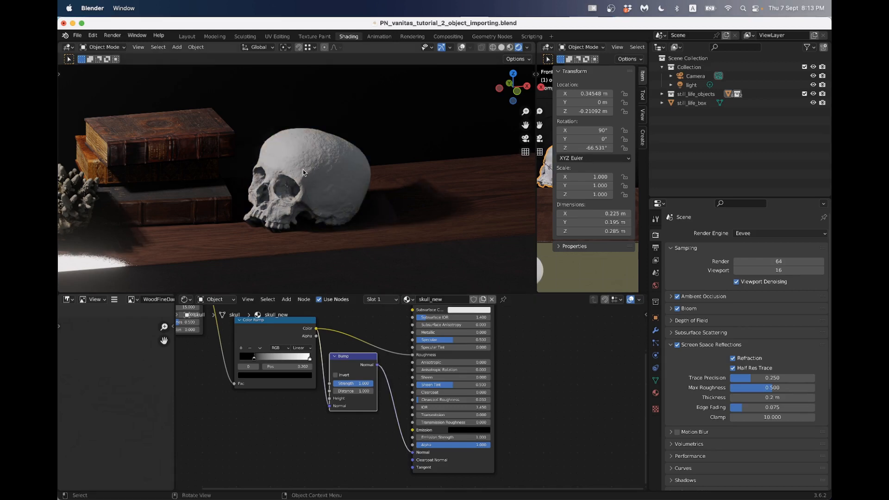
{"action": "scroll", "coordinate": [303, 173], "scroll_direction": "up", "scroll_amount": 3}
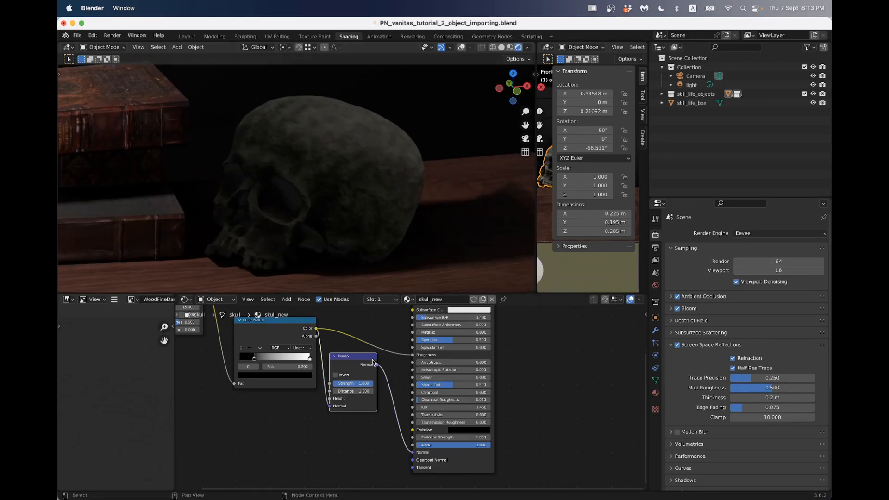
{"action": "scroll", "coordinate": [364, 403], "scroll_direction": "up", "scroll_amount": 2}
{"action": "middle_click_drag", "start_coordinate": [354, 426], "coordinate": [370, 434]}
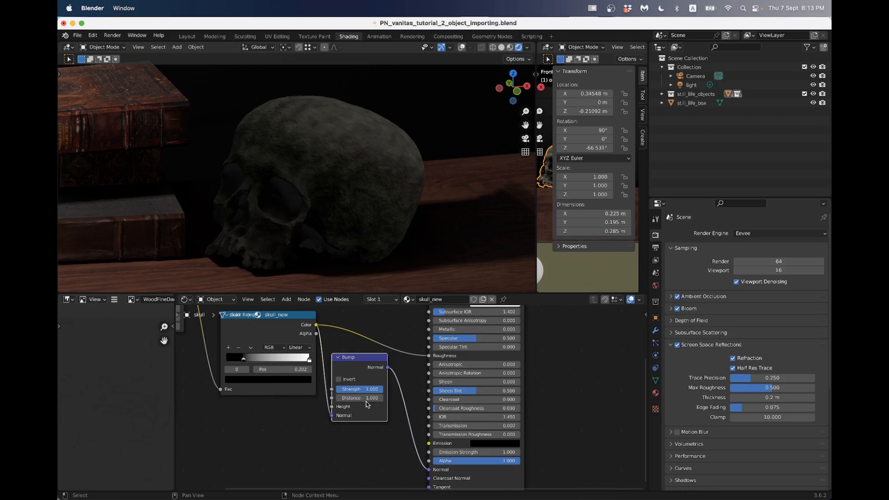
{"action": "left_click_drag", "start_coordinate": [353, 364], "coordinate": [360, 365]}
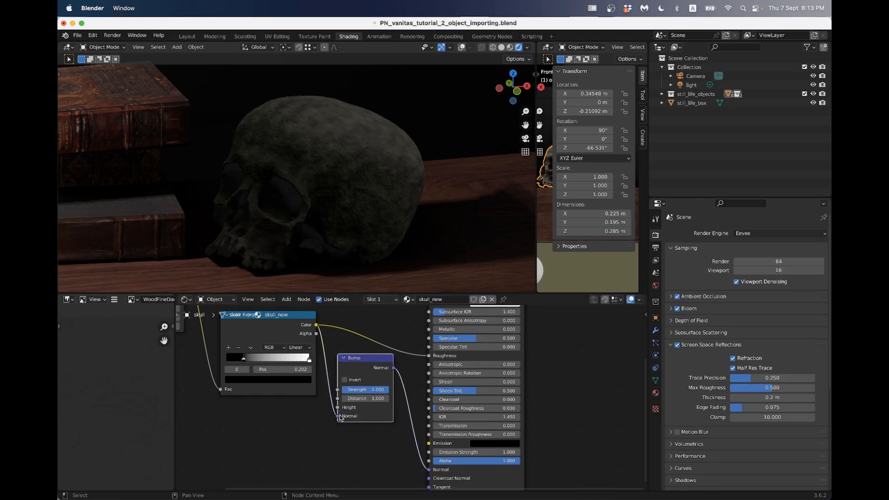
Move the roughness Color Ramp's link from the Bump's Normal input to its Height input and set the Bump Strength to 0.01.
{"action": "left_click_drag", "start_coordinate": [341, 417], "coordinate": [338, 407]}
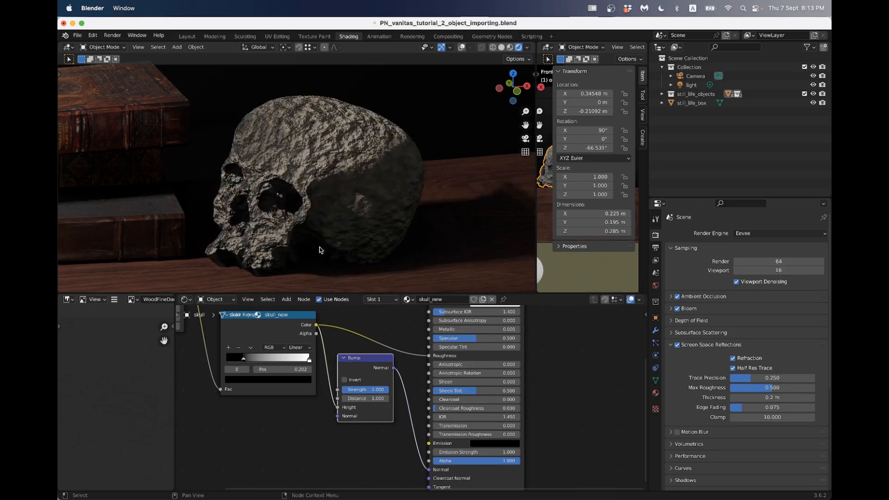
{"action": "left_click", "coordinate": [372, 390]}
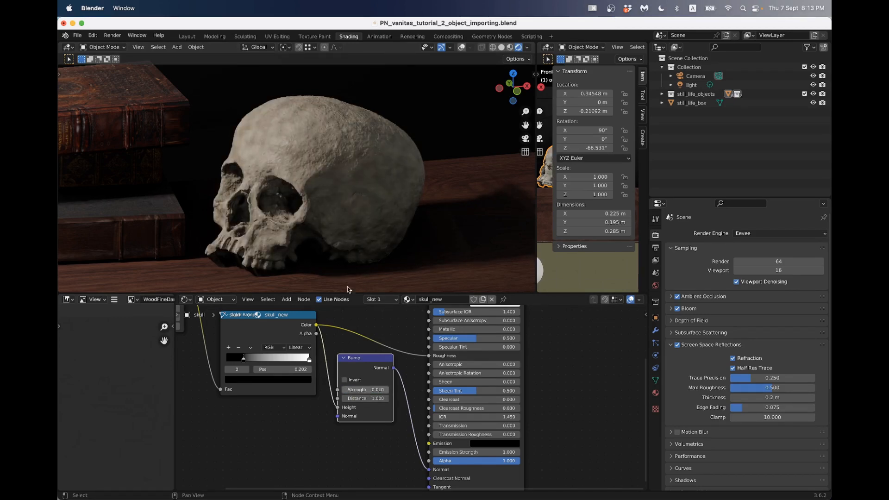
{"action": "scroll", "coordinate": [332, 232], "scroll_direction": "up", "scroll_amount": 4}
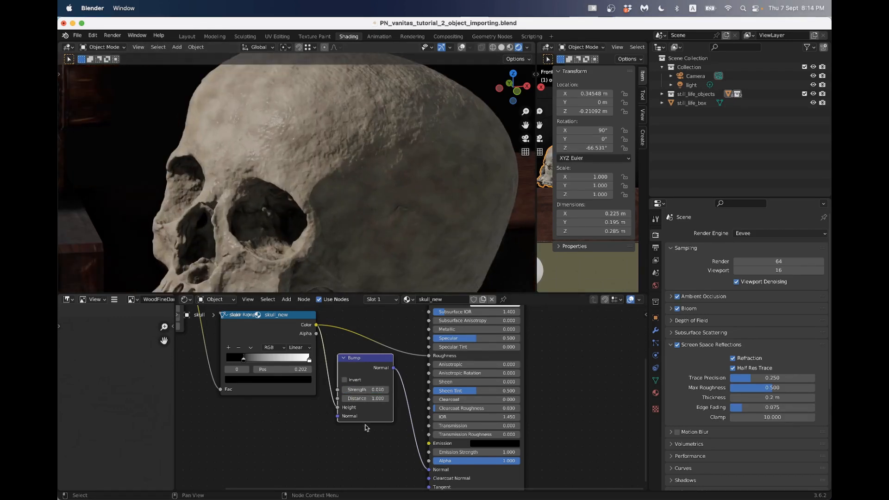
Try Bump Strength values of 0.1 and 0.4 and inspect the skull's surface detail.
{"action": "left_click", "coordinate": [366, 389]}
{"action": "type", "text": "0.1"}
{"action": "key", "text": "Return"}
{"action": "left_click", "coordinate": [364, 391]}
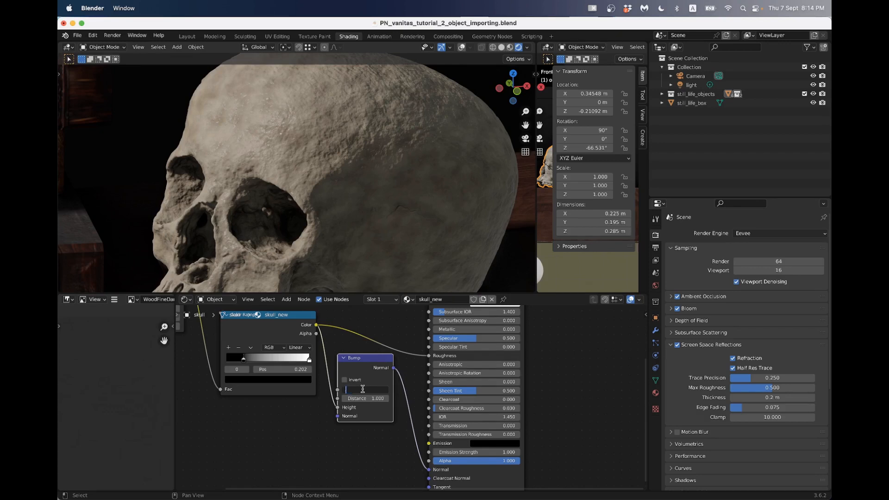
{"action": "type", "text": "0.4"}
{"action": "key", "text": "Return"}
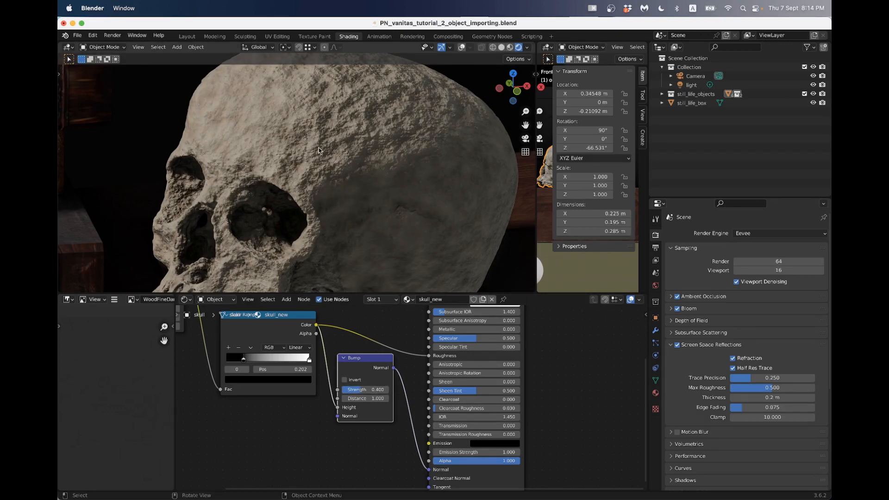
{"action": "scroll", "coordinate": [288, 422], "scroll_direction": "down", "scroll_amount": 4}
{"action": "scroll", "coordinate": [288, 421], "scroll_direction": "up", "scroll_amount": 2}
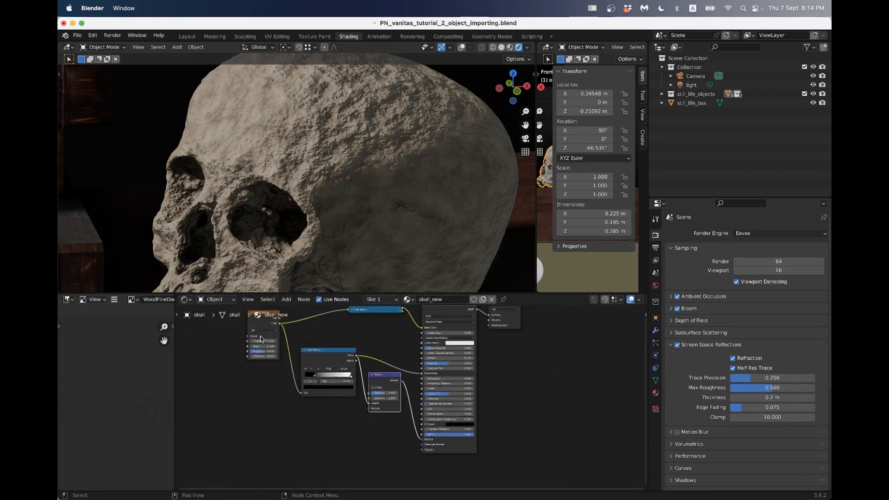
{"action": "scroll", "coordinate": [355, 397], "scroll_direction": "up", "scroll_amount": 1}
{"action": "scroll", "coordinate": [355, 398], "scroll_direction": "up", "scroll_amount": 2}
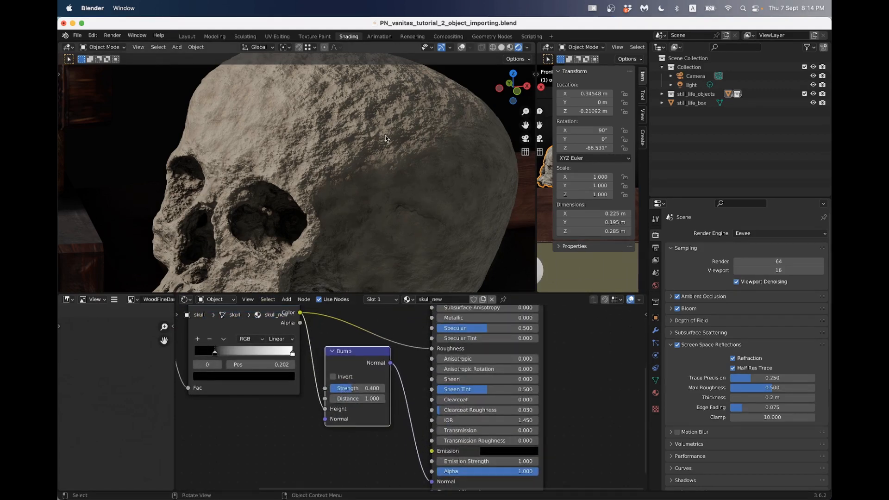
{"action": "scroll", "coordinate": [385, 138], "scroll_direction": "down", "scroll_amount": 6}
{"action": "middle_click_drag", "start_coordinate": [385, 138], "coordinate": [360, 173]}
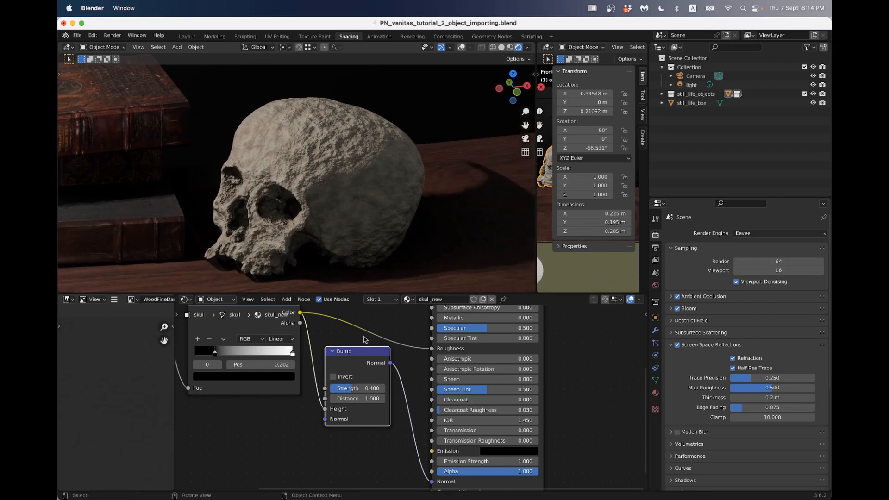
Set the Bump Strength to 0.01 and save the file.
{"action": "double_click", "coordinate": [370, 388]}
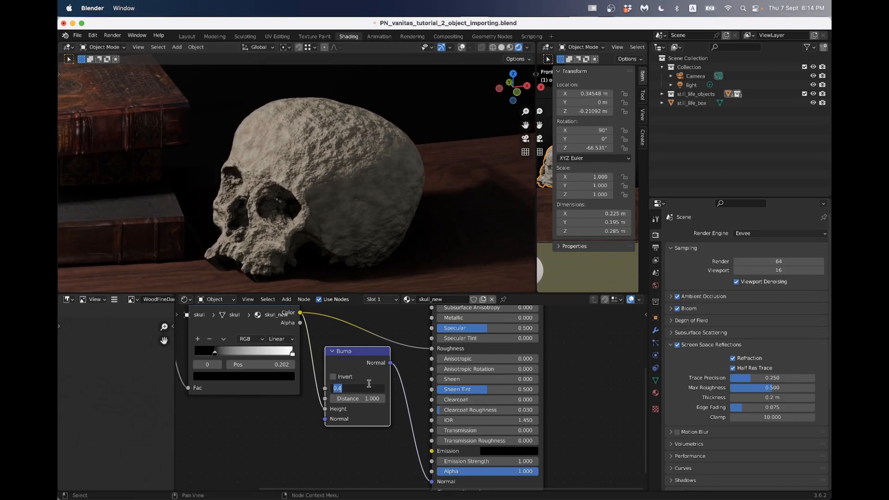
{"action": "type", "text": "0.01"}
{"action": "key", "text": "Return"}
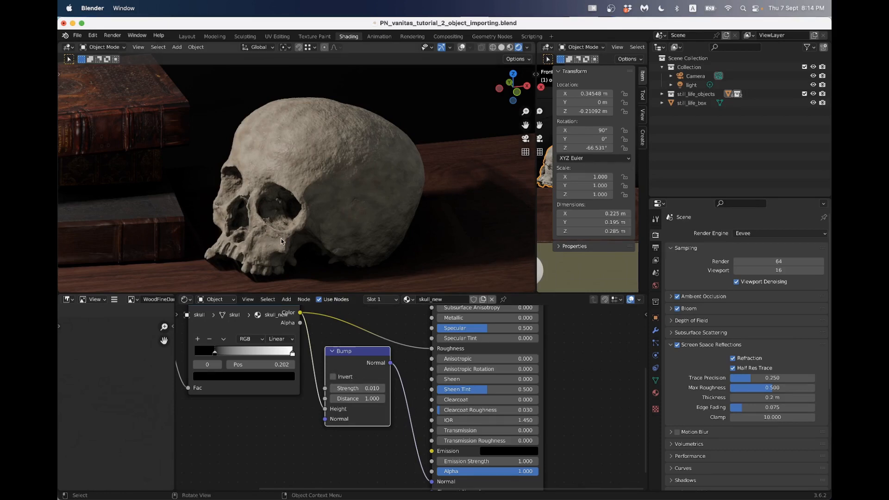
{"action": "left_click", "coordinate": [77, 35]}
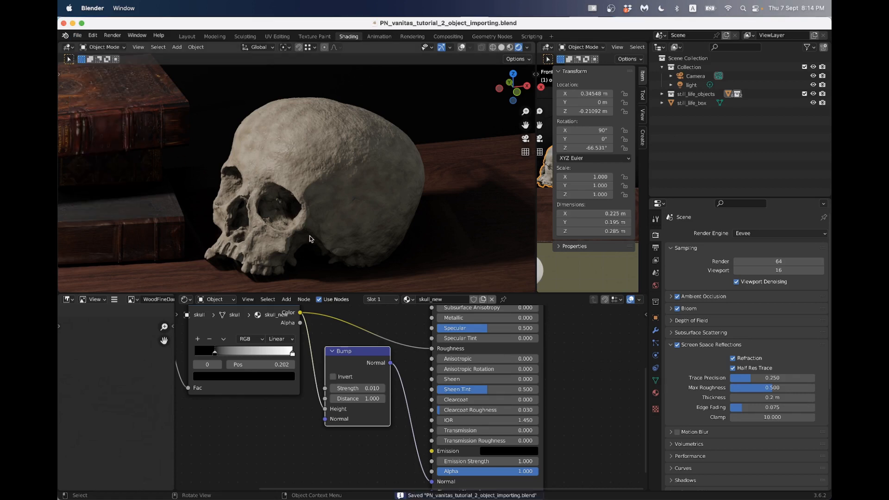
Try a Subsurface value of 0.1 on the skull's Principled BSDF.
{"action": "scroll", "coordinate": [323, 237], "scroll_direction": "up", "scroll_amount": 1}
{"action": "scroll", "coordinate": [322, 237], "scroll_direction": "up", "scroll_amount": 1}
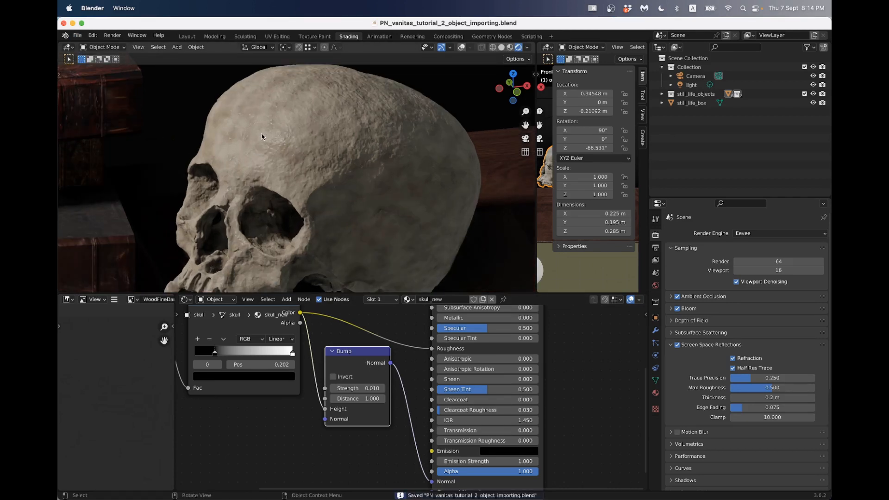
{"action": "scroll", "coordinate": [319, 184], "scroll_direction": "down", "scroll_amount": 4}
{"action": "scroll", "coordinate": [320, 190], "scroll_direction": "up", "scroll_amount": 3}
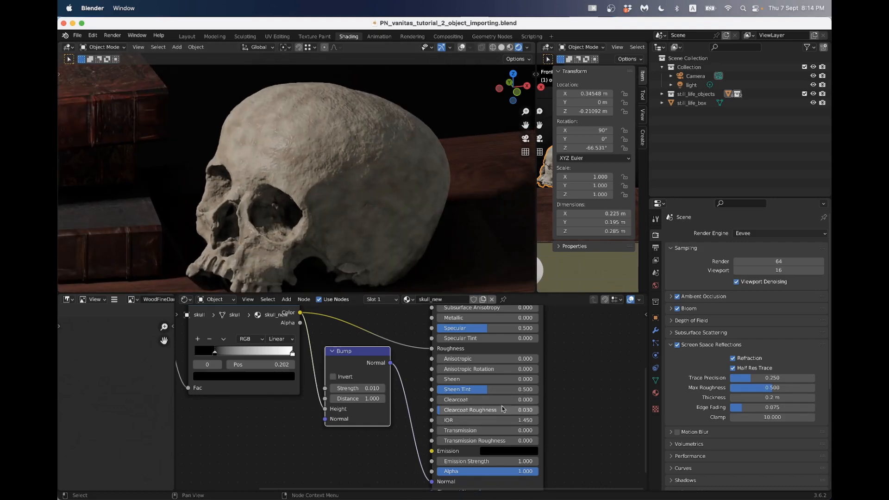
{"action": "scroll", "coordinate": [567, 365], "scroll_direction": "down", "scroll_amount": 2}
{"action": "middle_click_drag", "start_coordinate": [571, 364], "coordinate": [512, 437]}
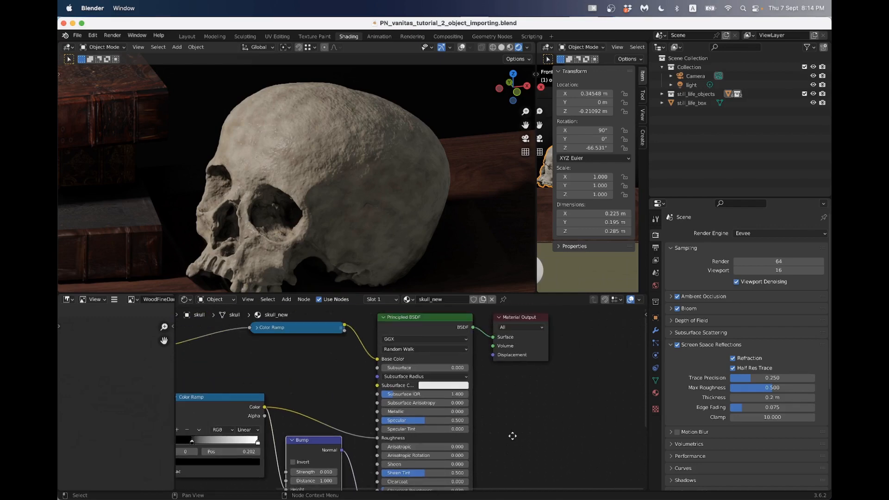
{"action": "scroll", "coordinate": [510, 422], "scroll_direction": "up", "scroll_amount": 3}
{"action": "double_click", "coordinate": [447, 351]}
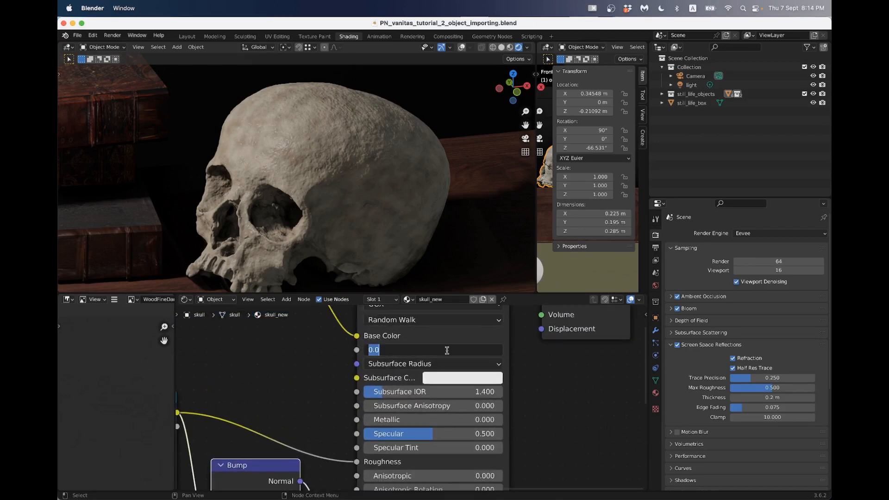
{"action": "key", "text": "Escape"}
{"action": "scroll", "coordinate": [507, 387], "scroll_direction": "down", "scroll_amount": 3}
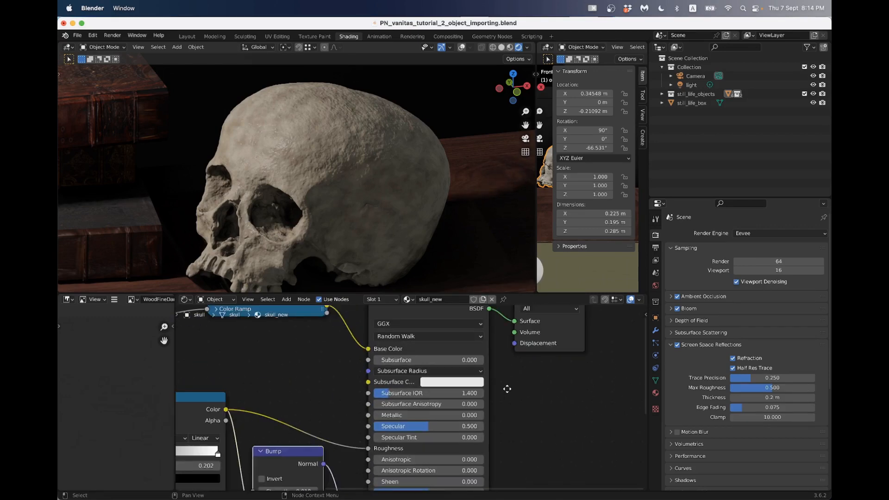
{"action": "double_click", "coordinate": [441, 373]}
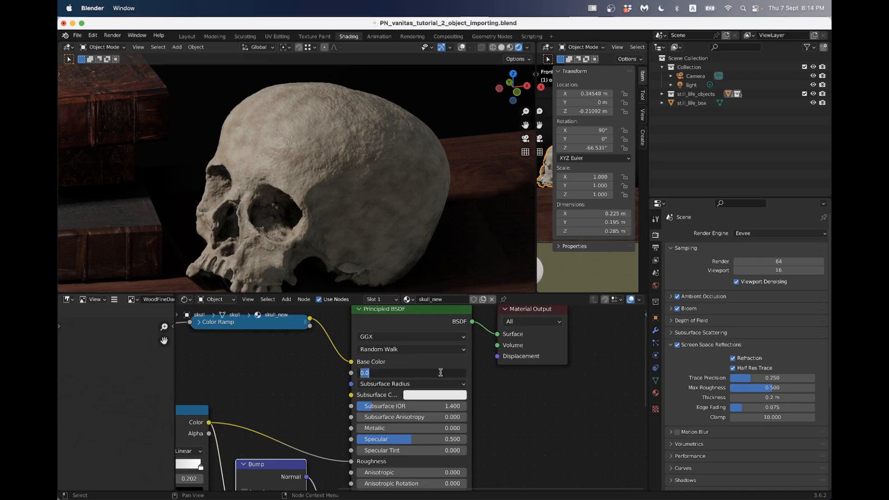
{"action": "type", "text": "0.1"}
{"action": "key", "text": "Return"}
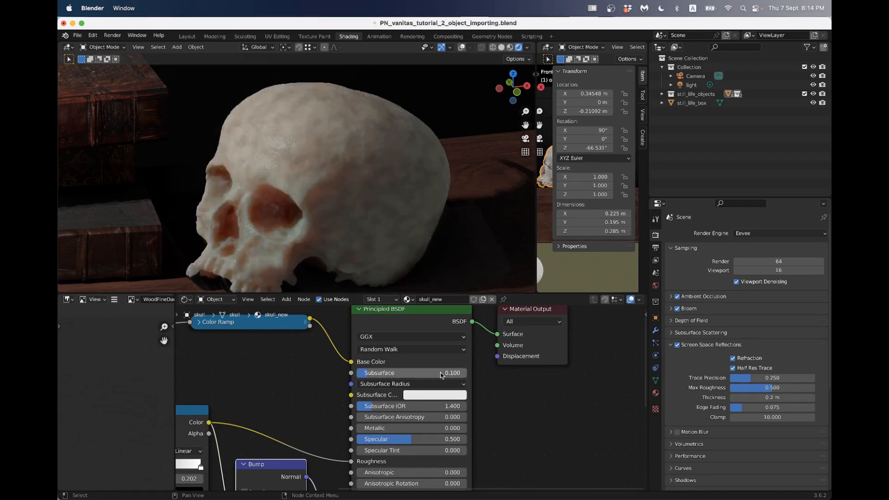
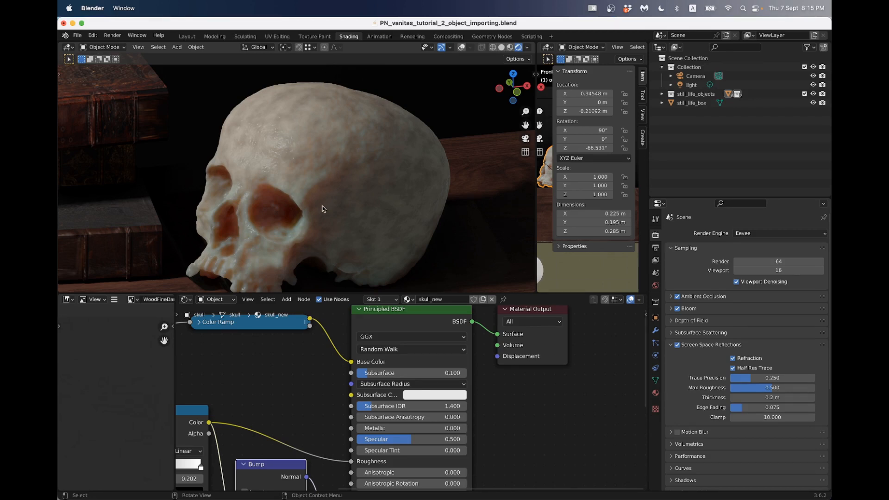
Compare Subsurface values of 0.01, 0 and 0.02 on the Principled BSDF while viewing the skull from the side.
{"action": "left_click", "coordinate": [385, 373]}
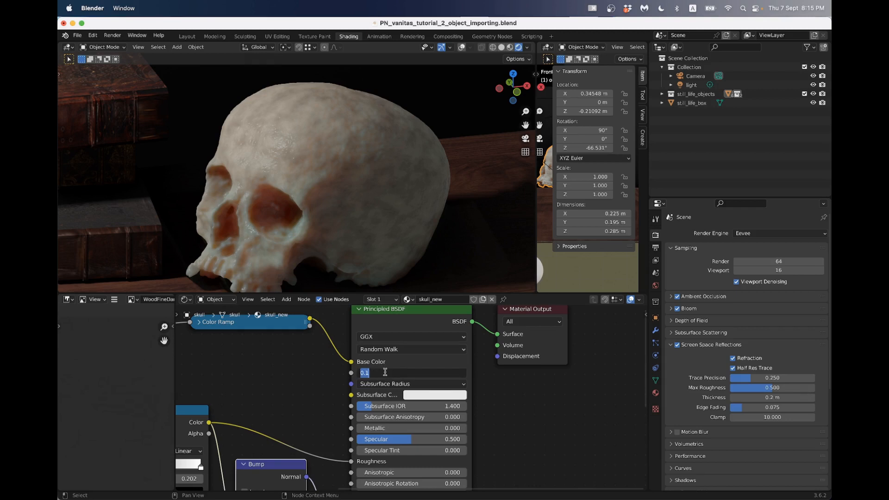
{"action": "type", "text": "0.01"}
{"action": "key", "text": "Return"}
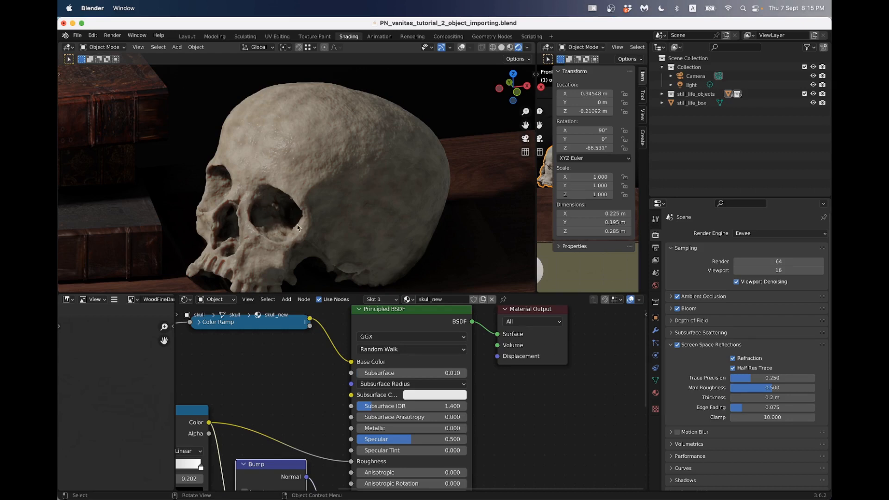
{"action": "middle_click_drag", "start_coordinate": [296, 206], "coordinate": [273, 205]}
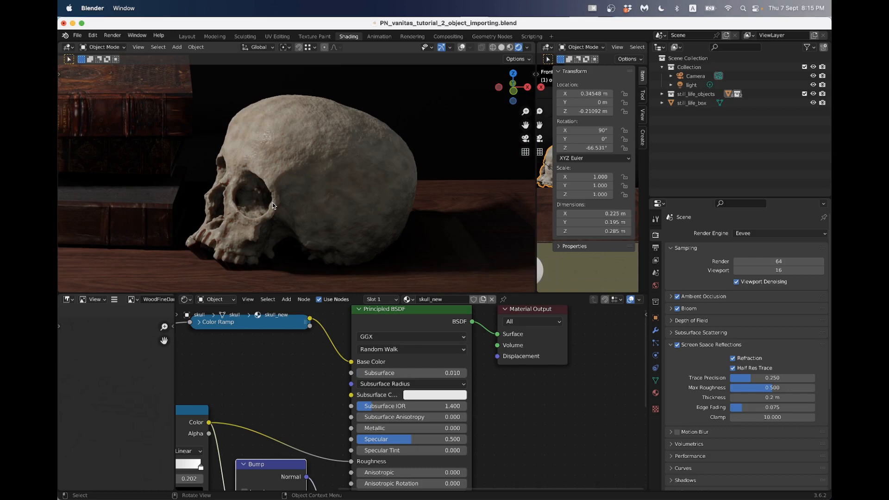
{"action": "scroll", "coordinate": [273, 205], "scroll_direction": "up", "scroll_amount": 1}
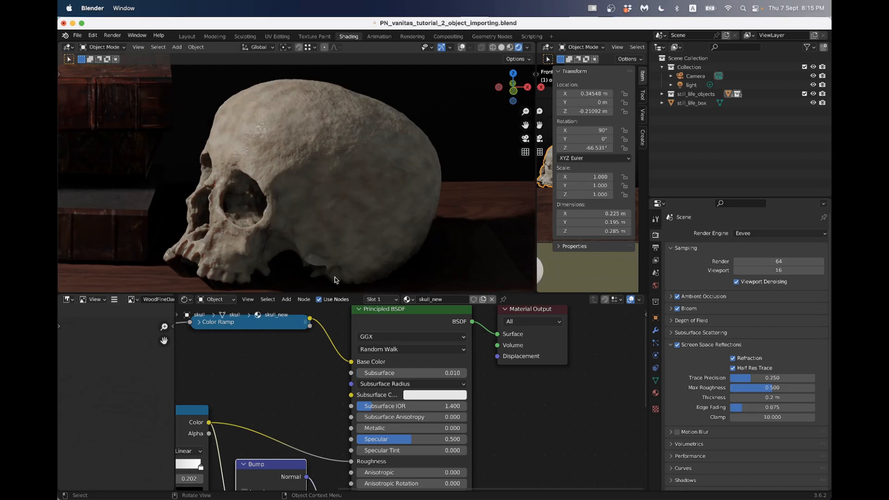
{"action": "left_click", "coordinate": [401, 374]}
{"action": "type", "text": "0"}
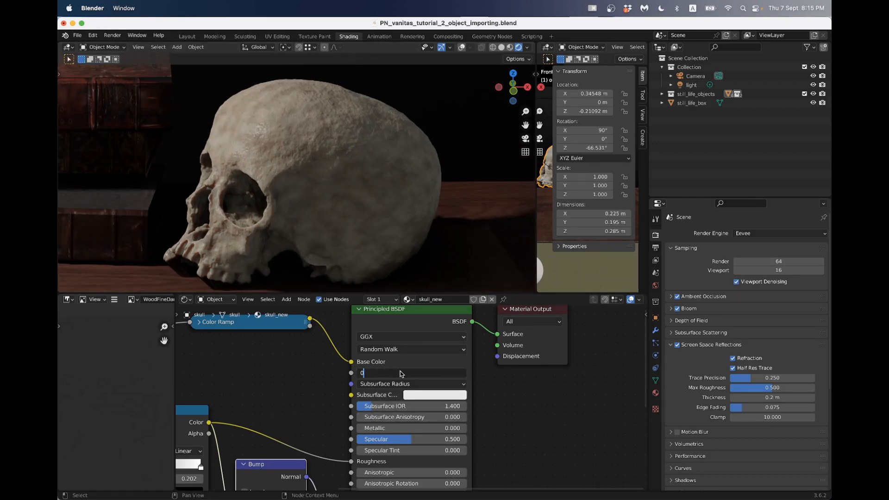
{"action": "key", "text": "Return"}
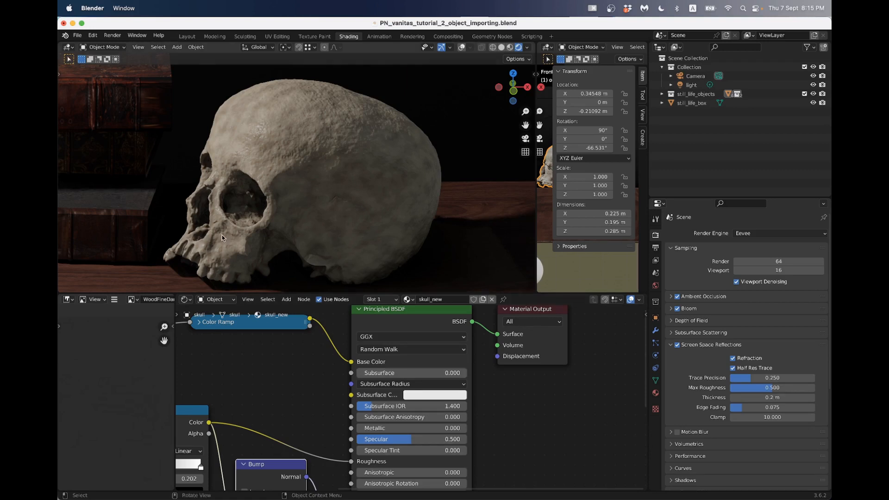
{"action": "left_click", "coordinate": [381, 373]}
{"action": "type", "text": ".0"}
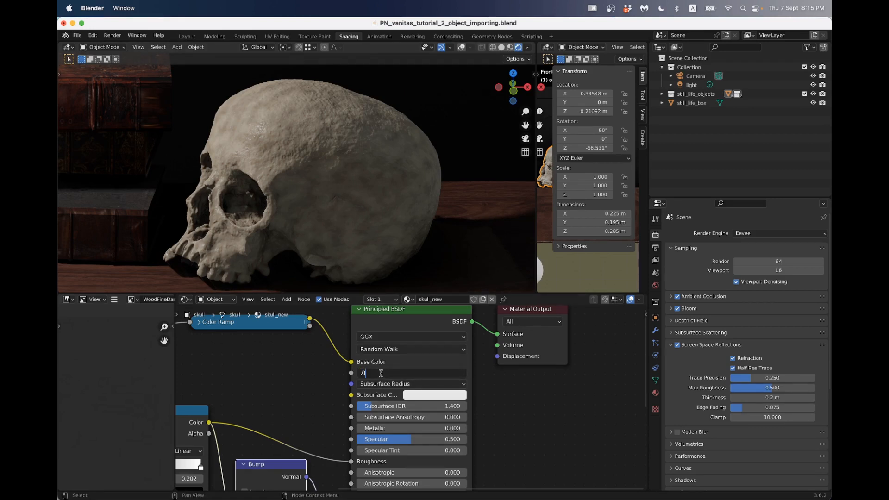
{"action": "type", "text": "2"}
{"action": "key", "text": "Return"}
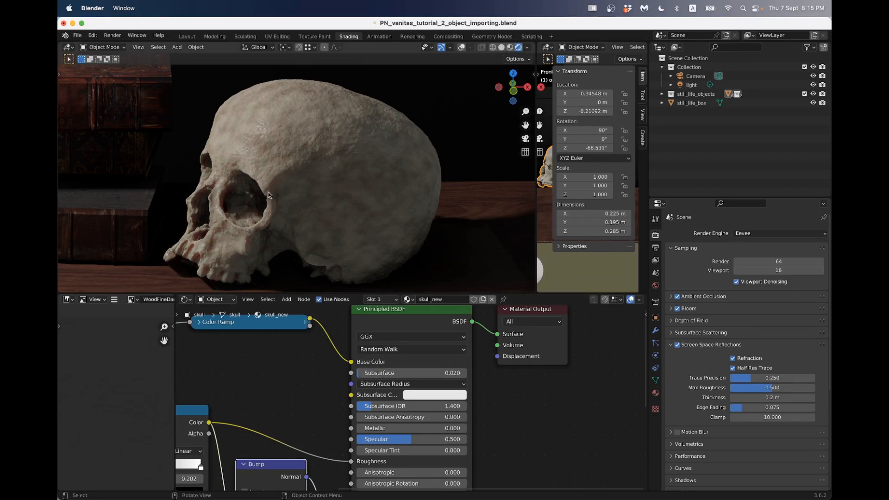
Set the Principled BSDF's Subsurface to 0.01.
{"action": "left_click", "coordinate": [414, 372]}
{"action": "type", "text": ".01"}
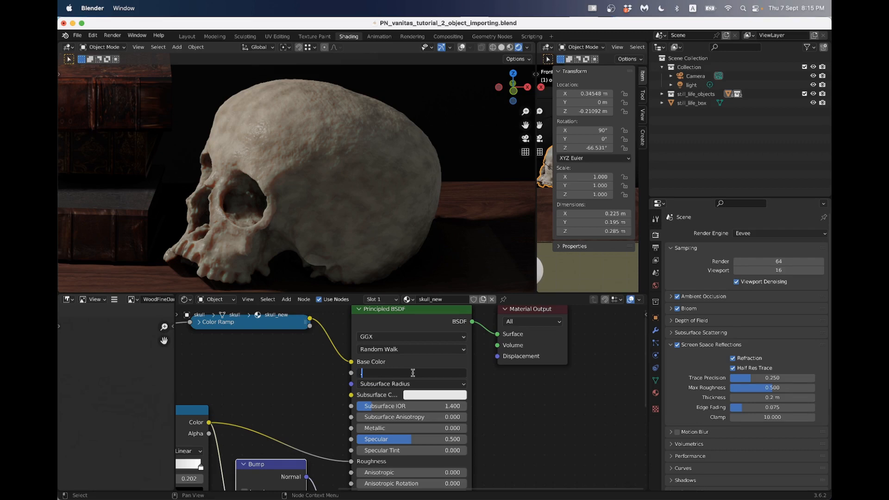
{"action": "key", "text": "Return"}
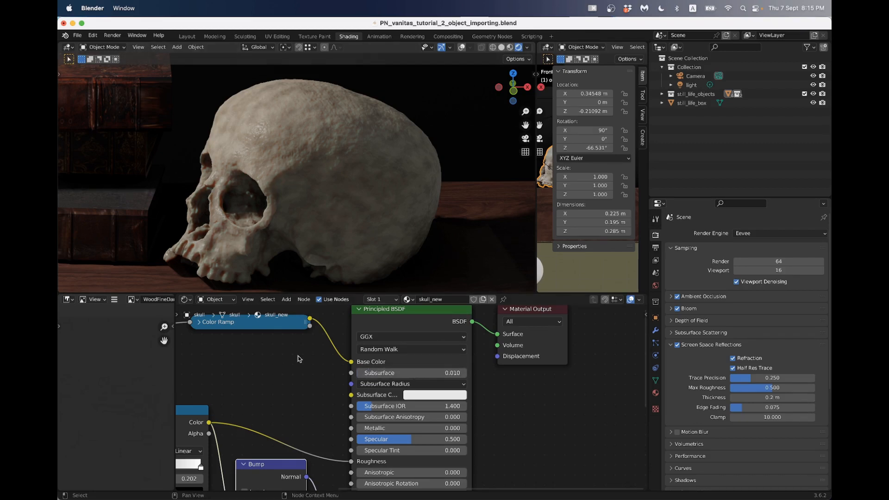
Set the Camera object as the active camera and frame the whole still life through its view.
{"action": "scroll", "coordinate": [297, 363], "scroll_direction": "down", "scroll_amount": 4}
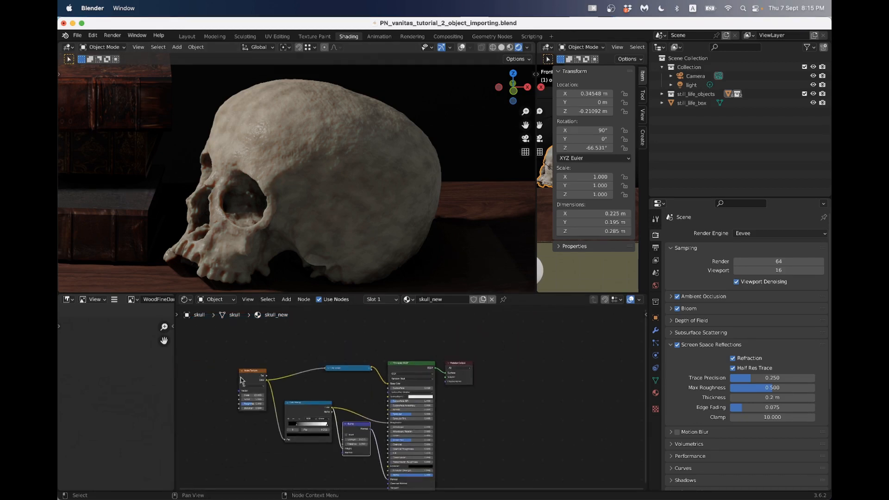
{"action": "scroll", "coordinate": [238, 225], "scroll_direction": "down", "scroll_amount": 6}
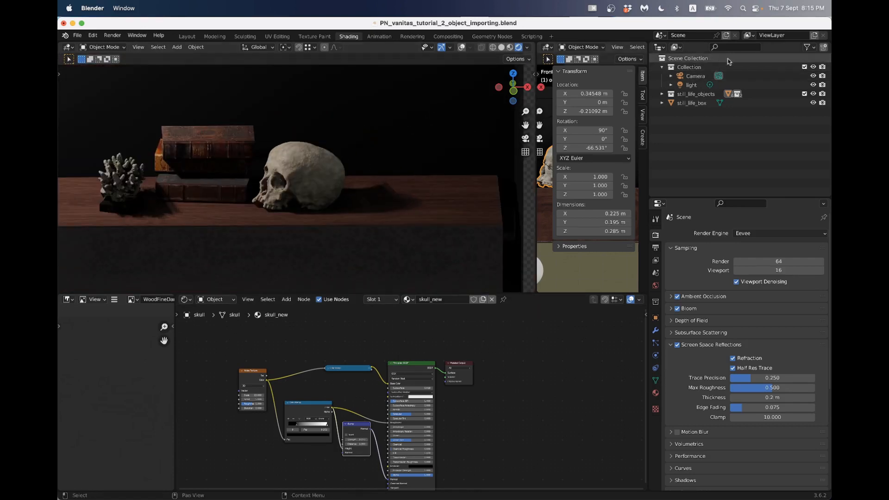
{"action": "left_click", "coordinate": [697, 76]}
{"action": "left_click", "coordinate": [138, 47]}
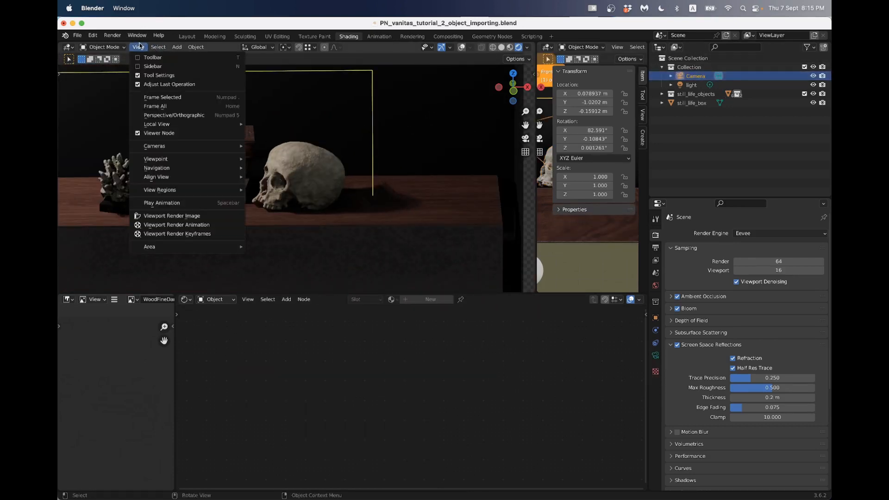
{"action": "mouse_move", "coordinate": [187, 147]}
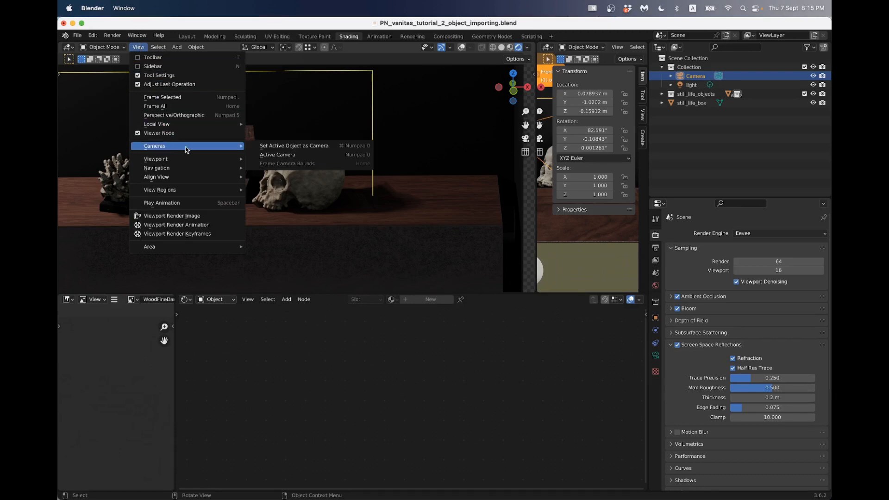
{"action": "left_click", "coordinate": [273, 148]}
{"action": "scroll", "coordinate": [314, 189], "scroll_direction": "down", "scroll_amount": 6}
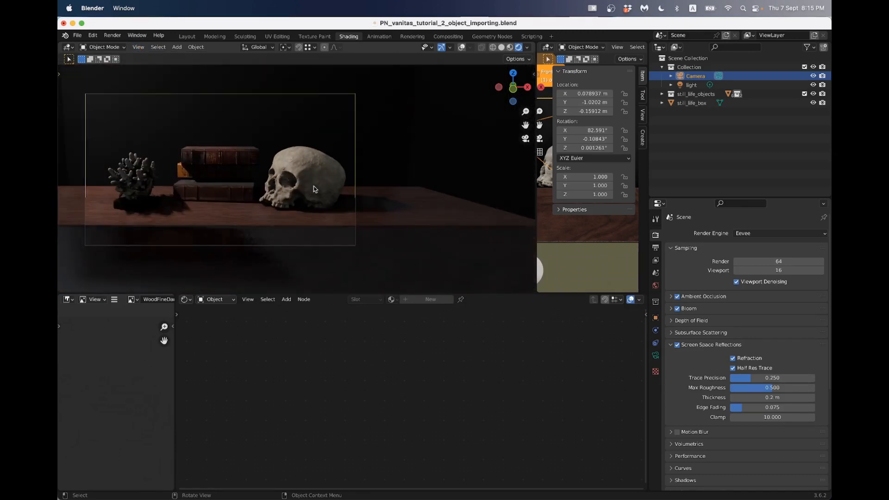
{"action": "scroll", "coordinate": [280, 172], "scroll_direction": "up", "scroll_amount": 2}
{"action": "middle_click_drag", "start_coordinate": [280, 172], "coordinate": [366, 185], "text": "shift"}
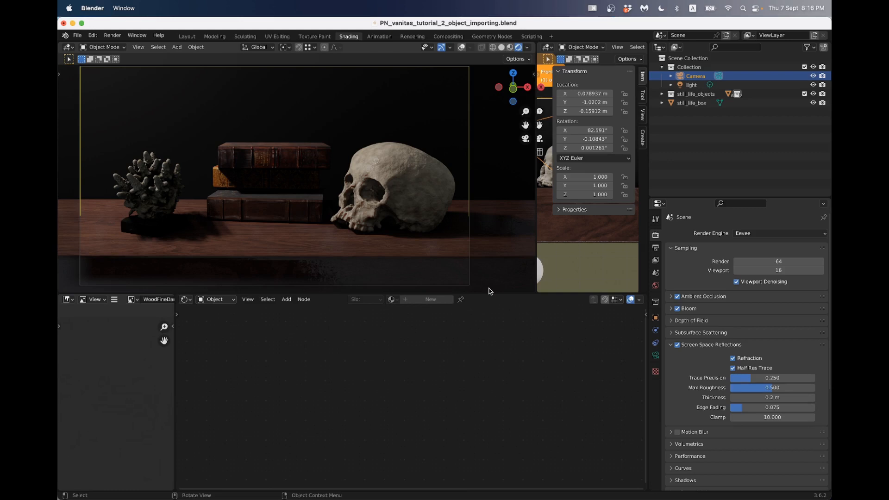
Save the file and try a World background Strength of 0 on the WinterForest_2k.jpg environment.
{"action": "key", "text": "super+s"}
{"action": "left_click", "coordinate": [656, 287]}
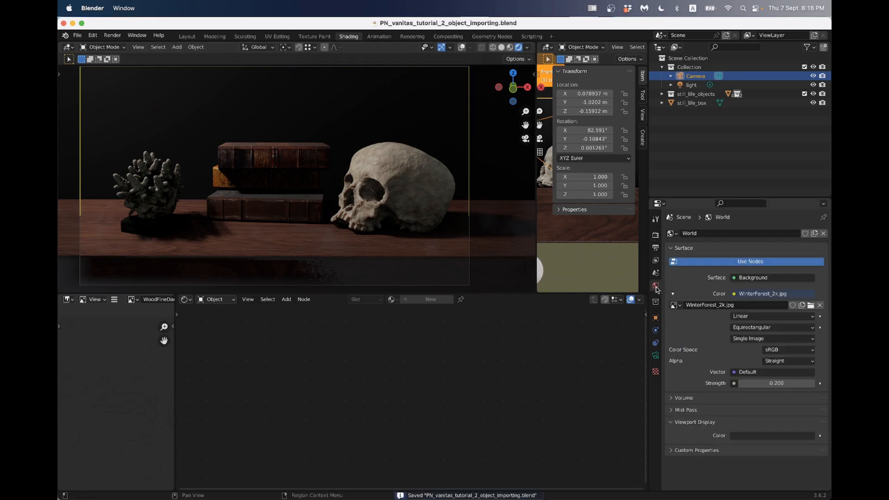
{"action": "left_click", "coordinate": [754, 384]}
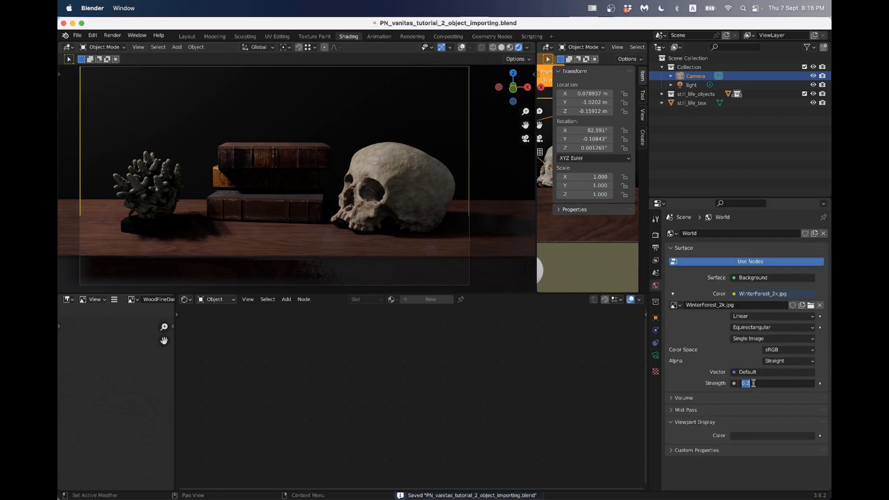
{"action": "type", "text": "0"}
{"action": "key", "text": "Return"}
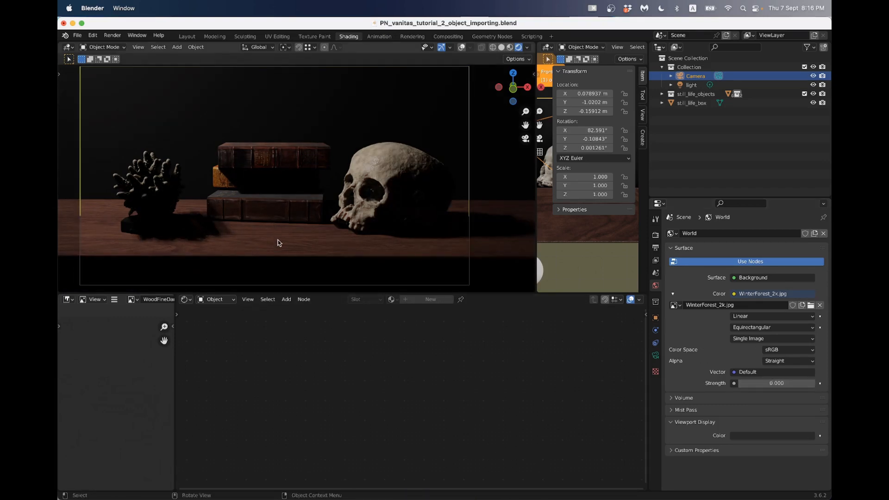
Select the skull and set the World background Strength to 0.2.
{"action": "left_click", "coordinate": [374, 166]}
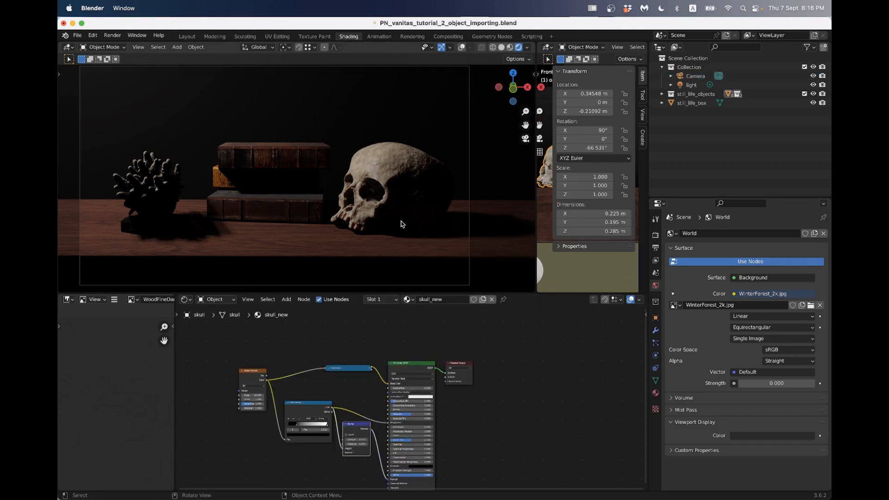
{"action": "left_click", "coordinate": [777, 384]}
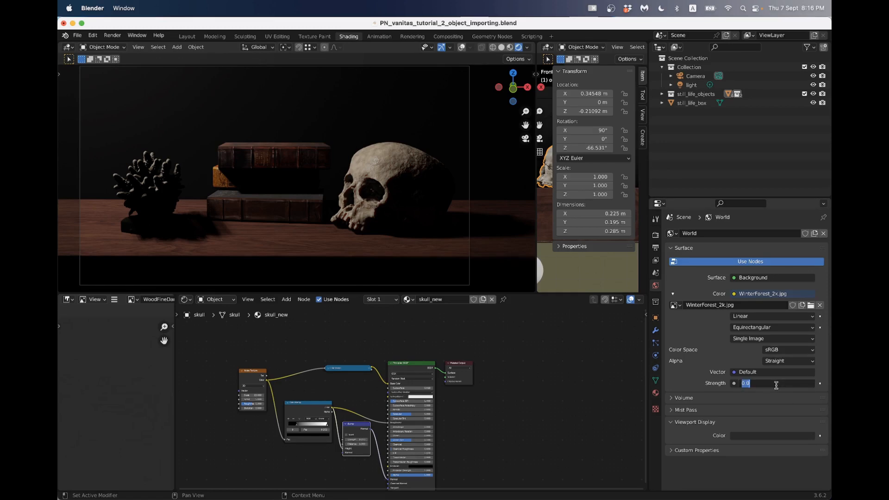
{"action": "key", "text": "Return"}
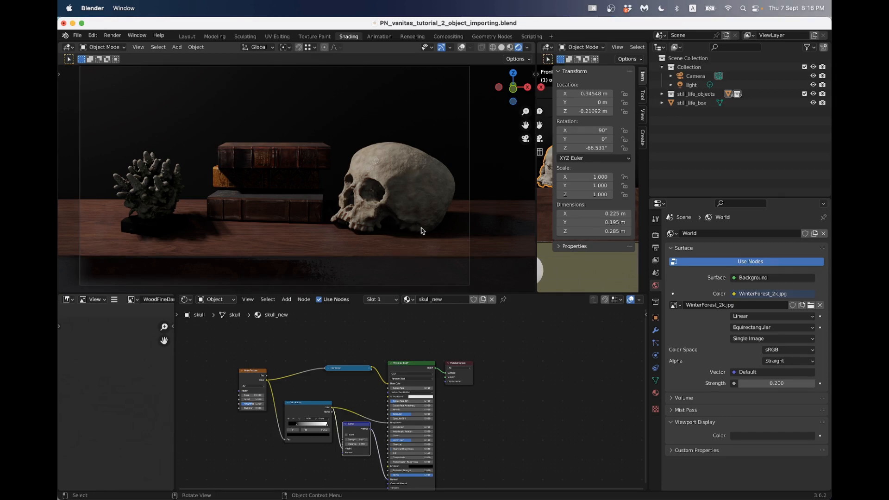
Try a Metallic value of 1 on the skull's Principled BSDF.
{"action": "scroll", "coordinate": [489, 414], "scroll_direction": "up", "scroll_amount": 4}
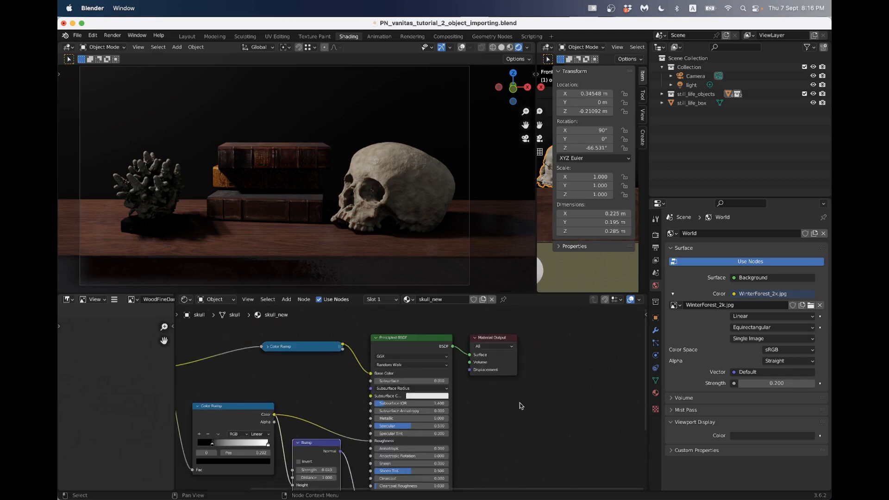
{"action": "scroll", "coordinate": [514, 413], "scroll_direction": "down", "scroll_amount": 4}
{"action": "middle_click_drag", "start_coordinate": [501, 415], "coordinate": [509, 386]}
{"action": "scroll", "coordinate": [494, 382], "scroll_direction": "up", "scroll_amount": 5}
{"action": "scroll", "coordinate": [516, 397], "scroll_direction": "up", "scroll_amount": 1}
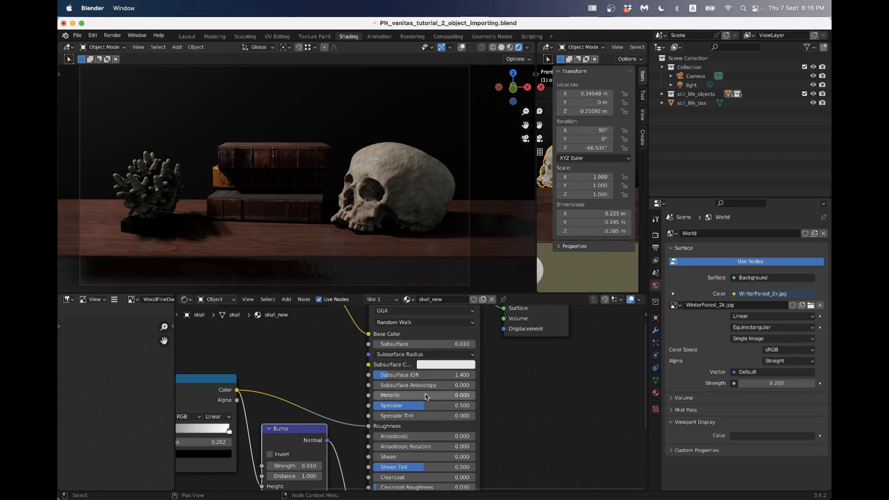
{"action": "left_click", "coordinate": [443, 395]}
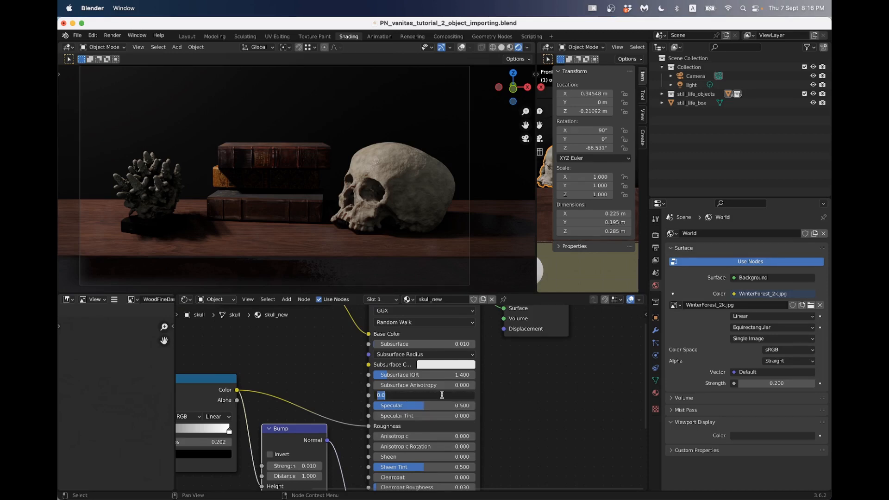
{"action": "type", "text": "1"}
{"action": "key", "text": "Return"}
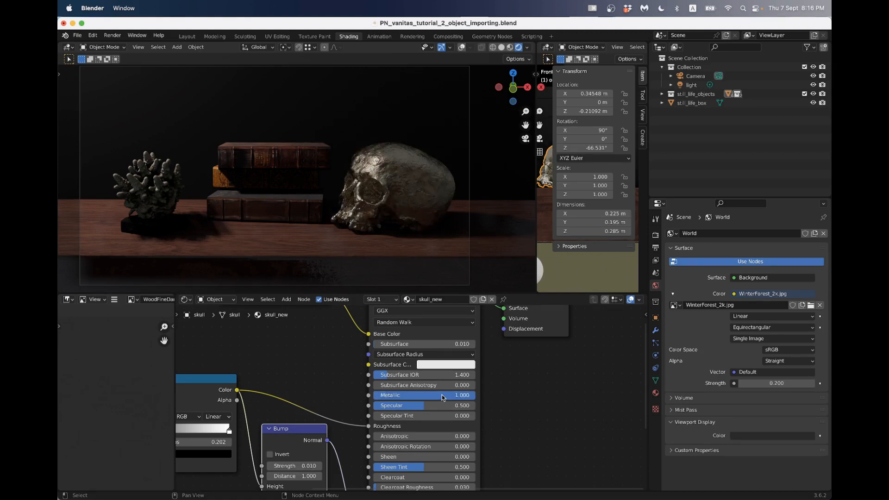
Expand the collapsed Color Ramp node feeding Base Color and reposition it between the Noise Texture and the Principled BSDF.
{"action": "scroll", "coordinate": [292, 350], "scroll_direction": "down", "scroll_amount": 3}
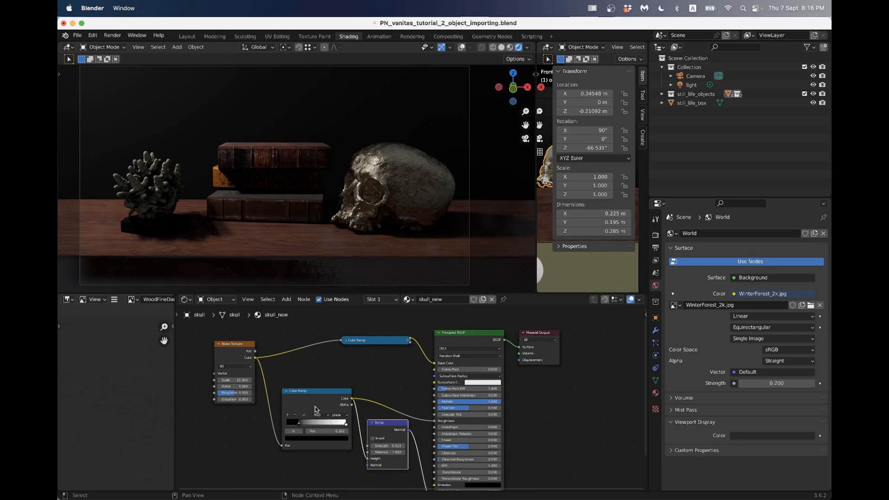
{"action": "left_click", "coordinate": [346, 342]}
{"action": "mouse_move", "coordinate": [360, 342]}
{"action": "left_mouse_down"}
{"action": "mouse_move", "coordinate": [350, 319]}
{"action": "mouse_move", "coordinate": [342, 352]}
{"action": "mouse_move", "coordinate": [350, 357]}
{"action": "left_mouse_up"}
{"action": "scroll", "coordinate": [365, 313], "scroll_direction": "up", "scroll_amount": 2}
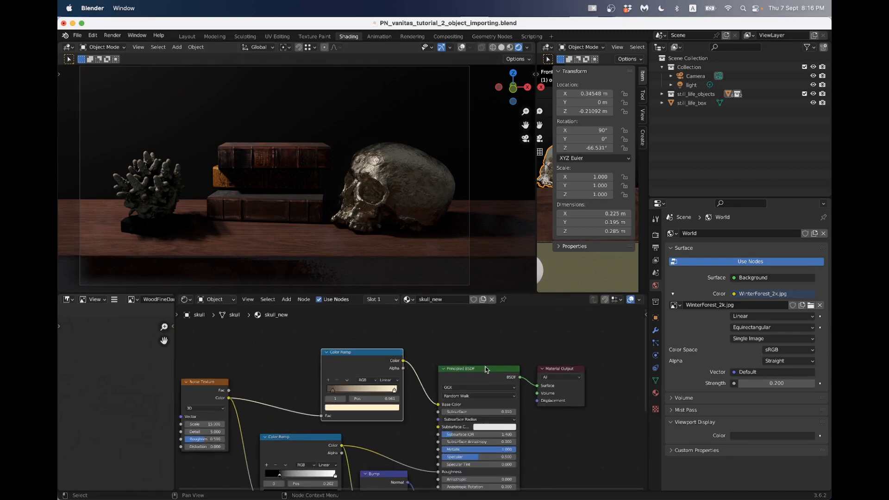
{"action": "middle_click_drag", "start_coordinate": [478, 361], "coordinate": [465, 330]}
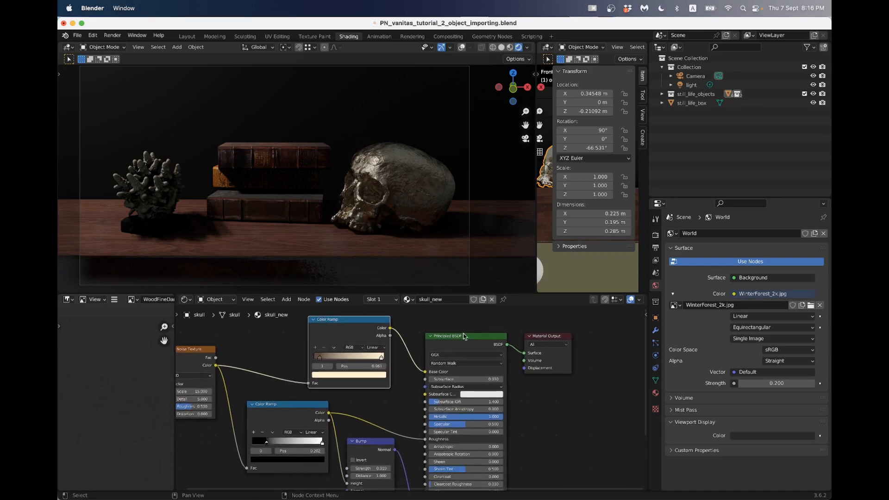
Try a Subsurface value of 0 on the skull's Principled BSDF.
{"action": "scroll", "coordinate": [593, 439], "scroll_direction": "up", "scroll_amount": 3}
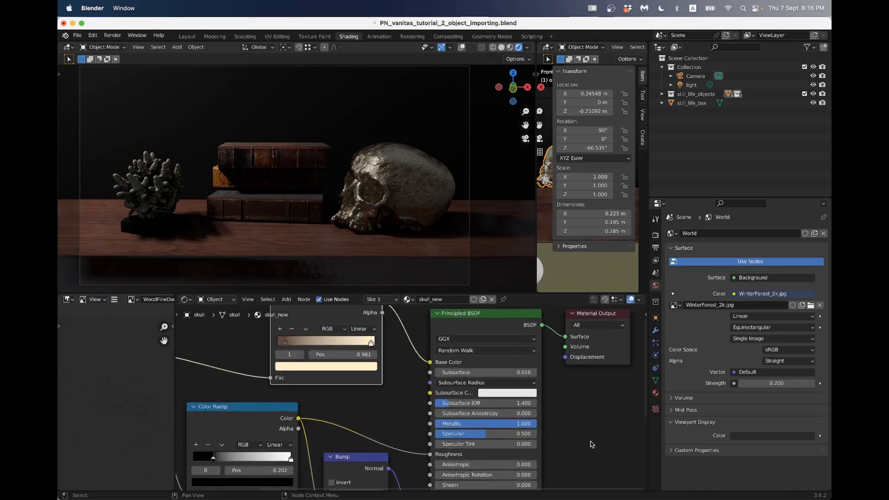
{"action": "left_click", "coordinate": [513, 370]}
{"action": "type", "text": "0"}
{"action": "key", "text": "Return"}
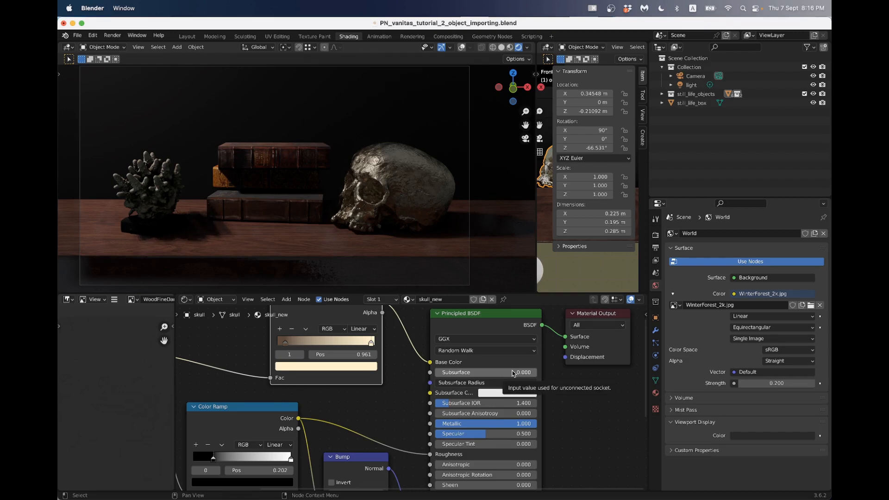
Cut the Color Ramp's link to Roughness, try a plain Roughness value, and reconnect the ramp's Color output to Roughness.
{"action": "scroll", "coordinate": [390, 411], "scroll_direction": "down", "scroll_amount": 2}
{"action": "scroll", "coordinate": [390, 410], "scroll_direction": "down", "scroll_amount": 2}
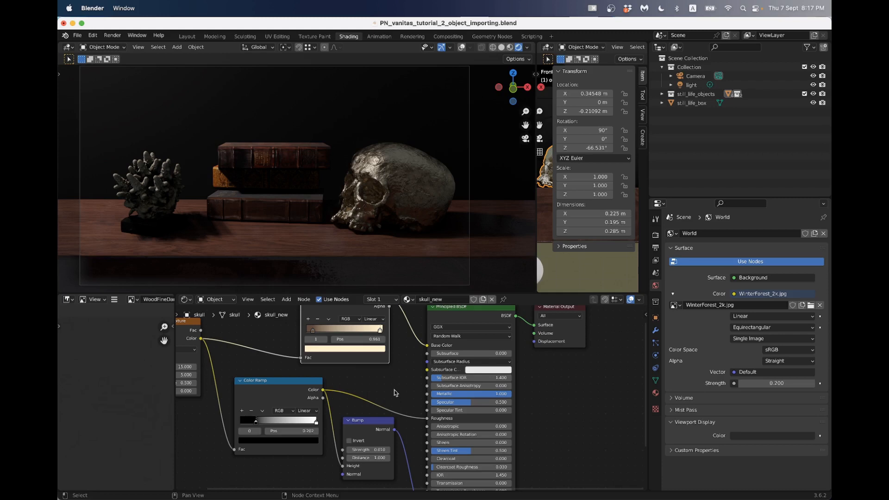
{"action": "right_click_drag", "start_coordinate": [398, 401], "coordinate": [409, 432], "text": "ctrl"}
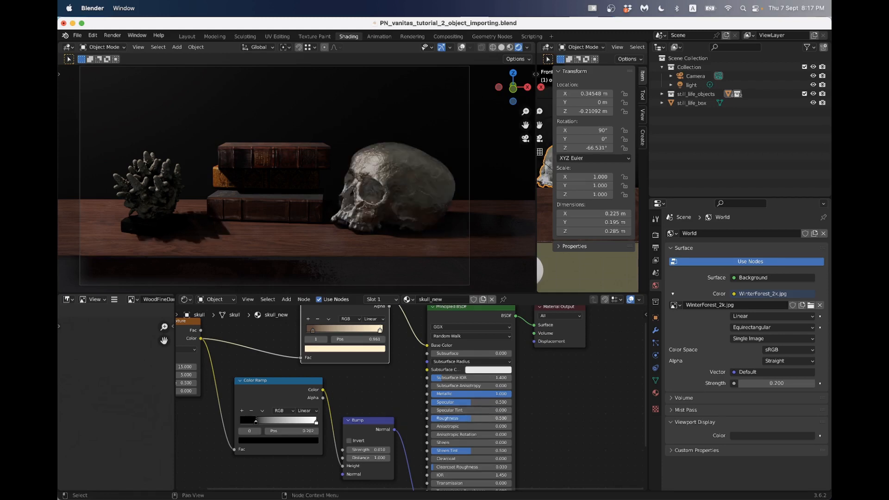
{"action": "mouse_move", "coordinate": [471, 418]}
{"action": "left_mouse_down"}
{"action": "mouse_move", "coordinate": [435, 418]}
{"action": "mouse_move", "coordinate": [463, 418]}
{"action": "left_mouse_up"}
{"action": "left_click_drag", "start_coordinate": [323, 390], "coordinate": [428, 418]}
Set the skull's Principled BSDF to Subsurface 0.01 and Metallic 0.
{"action": "left_click", "coordinate": [458, 353]}
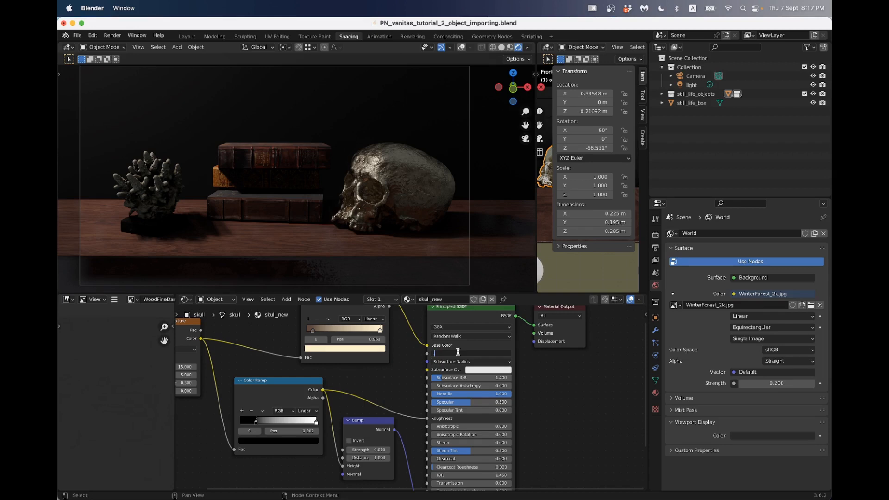
{"action": "type", "text": "0.01"}
{"action": "key", "text": "Return"}
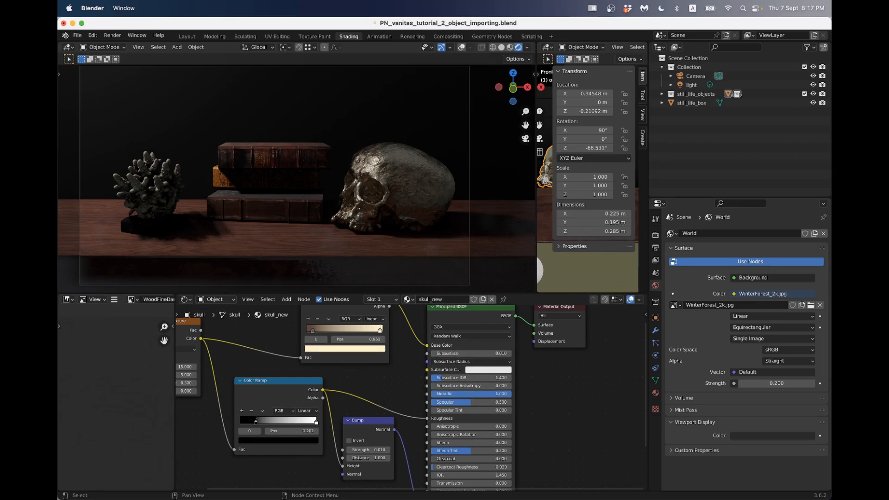
{"action": "left_click", "coordinate": [470, 394]}
{"action": "key", "text": "Return"}
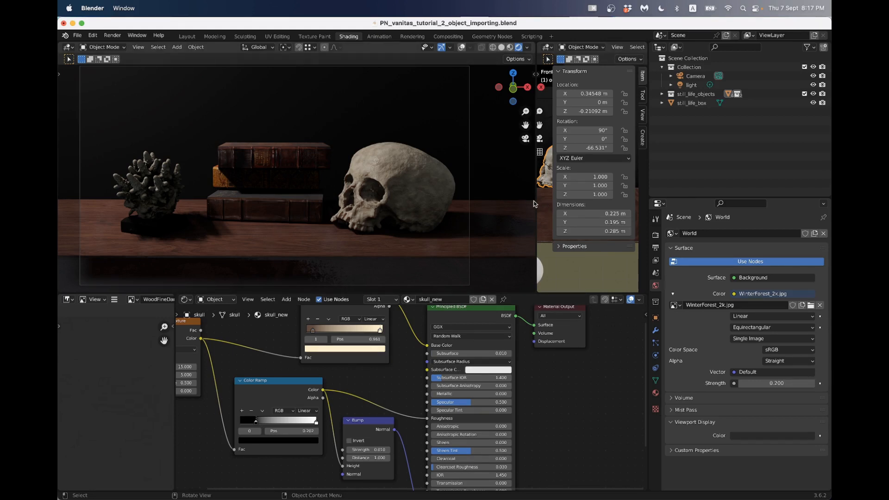
Widen the secondary front viewport and turn on the viewport overlays in the camera view.
{"action": "left_click_drag", "start_coordinate": [537, 201], "coordinate": [492, 201]}
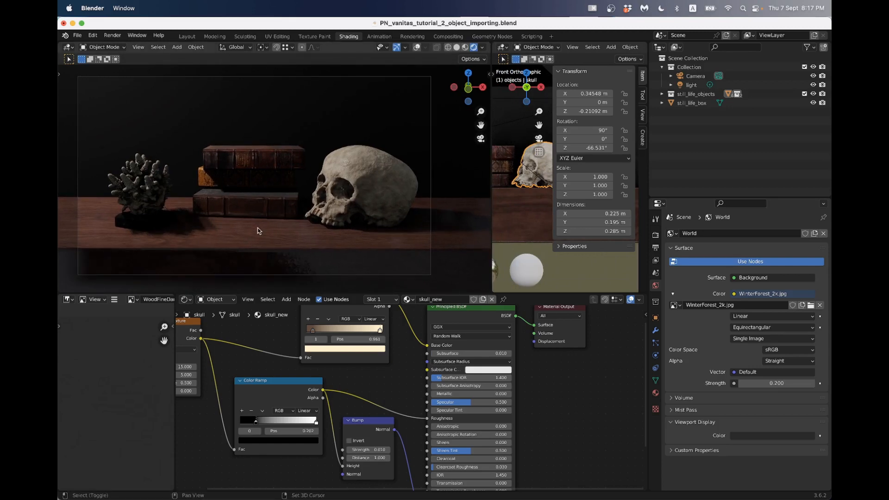
{"action": "left_click", "coordinate": [416, 47]}
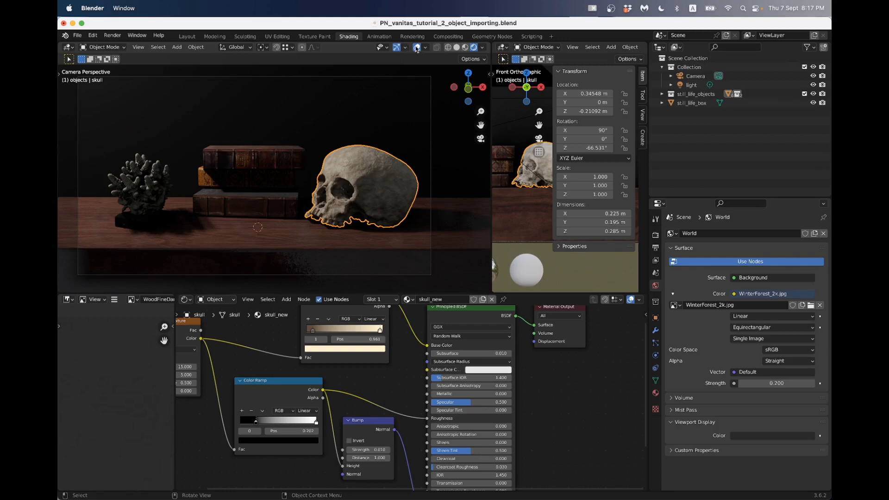
{"action": "left_click", "coordinate": [417, 47]}
{"action": "left_click", "coordinate": [417, 47]}
{"action": "left_click", "coordinate": [416, 47]}
{"action": "left_click", "coordinate": [417, 46]}
Place the 3D cursor on the tabletop in front of the stacked books, trying several positions in the camera view.
{"action": "right_click", "coordinate": [287, 168], "text": "shift"}
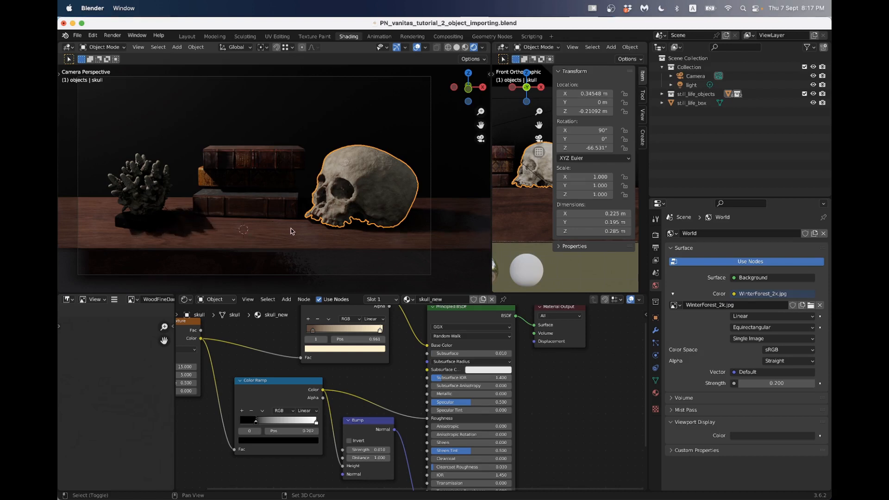
{"action": "right_click", "coordinate": [286, 156], "text": "shift"}
{"action": "right_click", "coordinate": [210, 182], "text": "shift"}
{"action": "right_click", "coordinate": [191, 219], "text": "shift"}
{"action": "right_click", "coordinate": [241, 226], "text": "shift"}
{"action": "right_click", "coordinate": [248, 228], "text": "shift"}
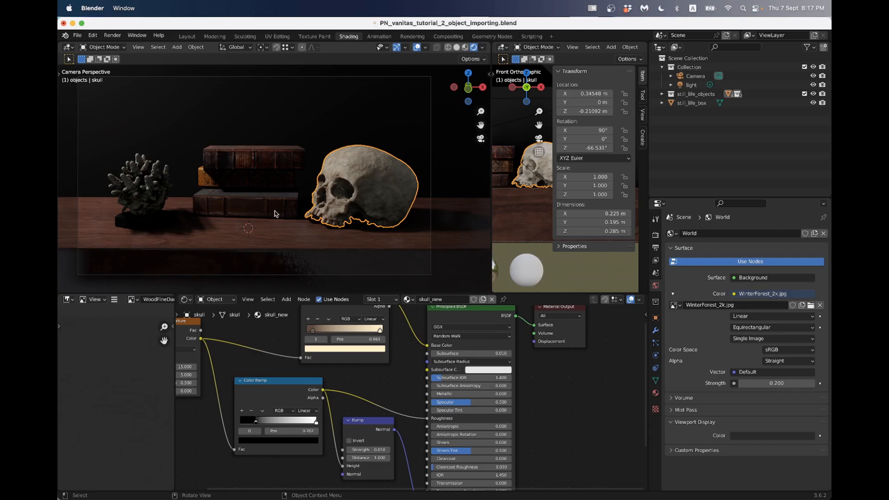
Add a UV sphere at the 3D cursor and scale it to 0.1.
{"action": "key", "text": "shift+a"}
{"action": "mouse_move", "coordinate": [298, 184]}
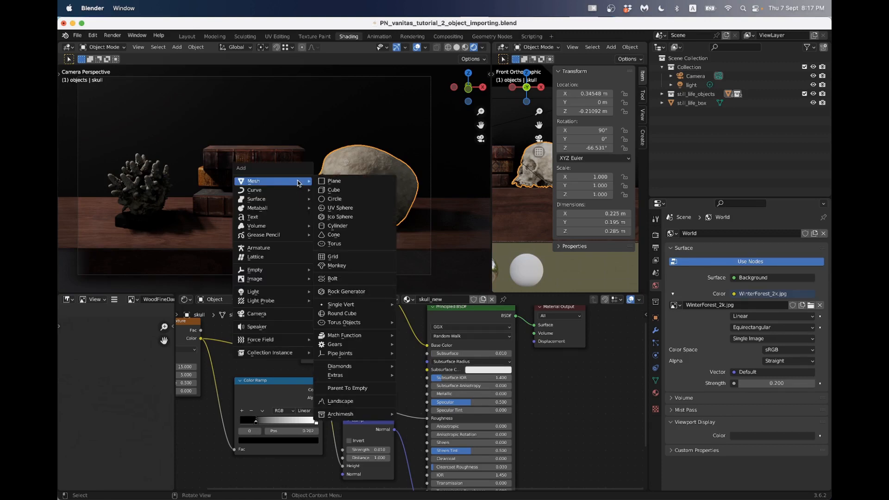
{"action": "left_click", "coordinate": [351, 210]}
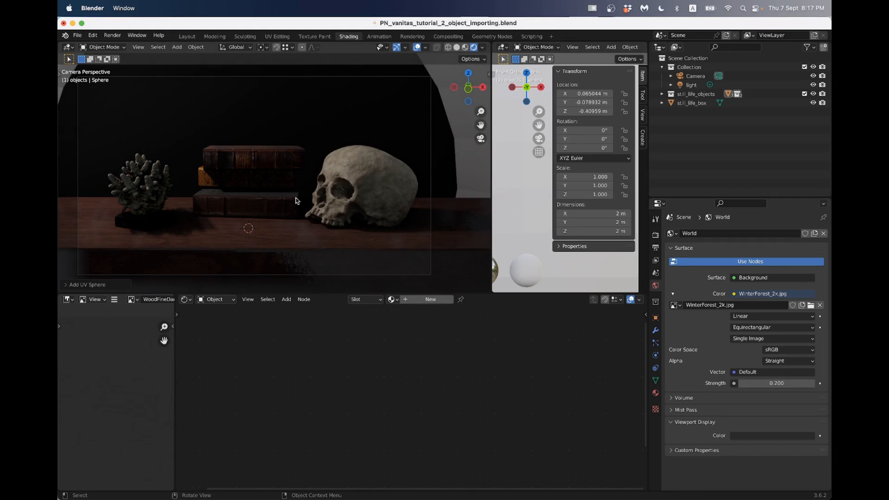
{"action": "key", "text": "s"}
{"action": "type", "text": "."}
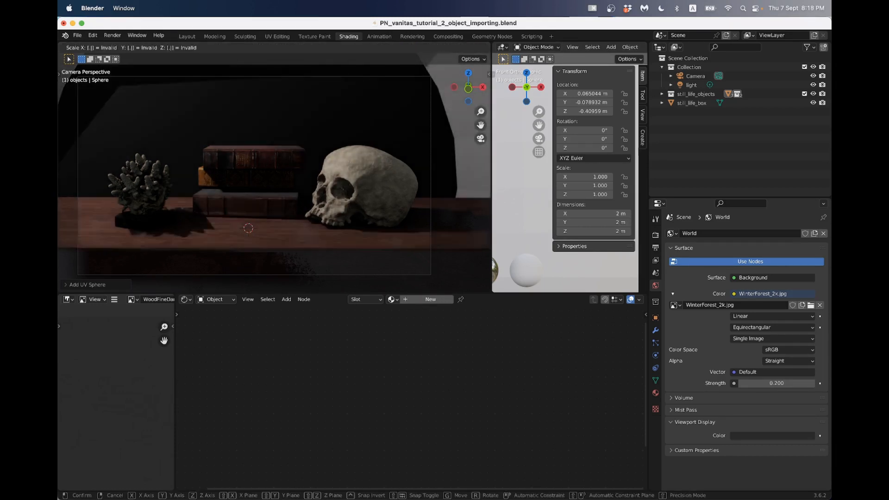
{"action": "type", "text": "1"}
{"action": "key", "text": "Return"}
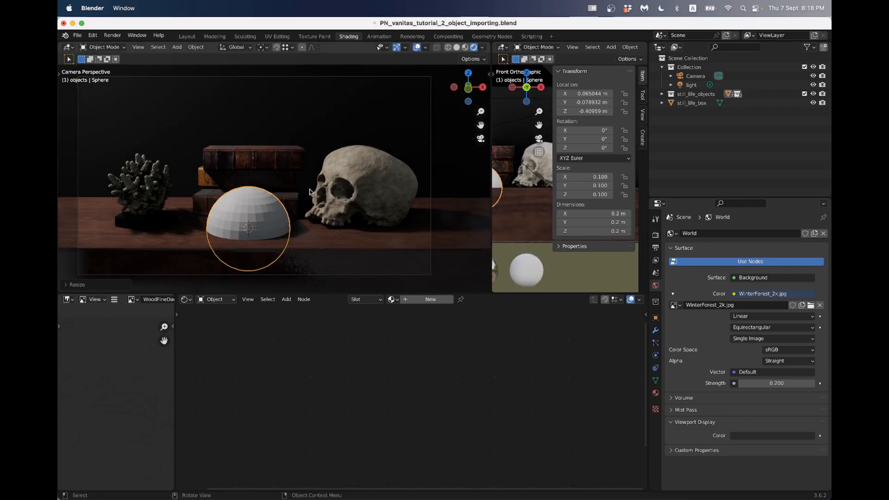
Shrink the sphere to about 0.096 m across and raise it along Z to about -0.359 m, resting on the tabletop.
{"action": "key", "text": "s"}
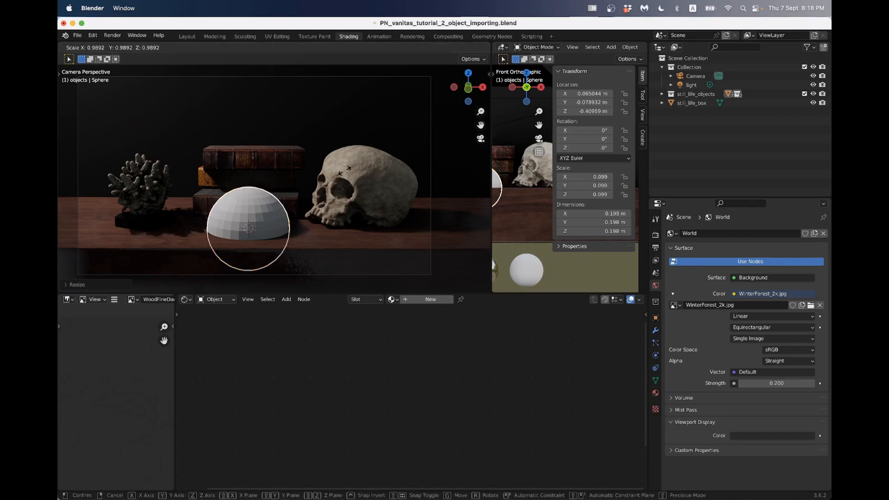
{"action": "left_click", "coordinate": [295, 202]}
{"action": "key", "text": "g"}
{"action": "key", "text": "z"}
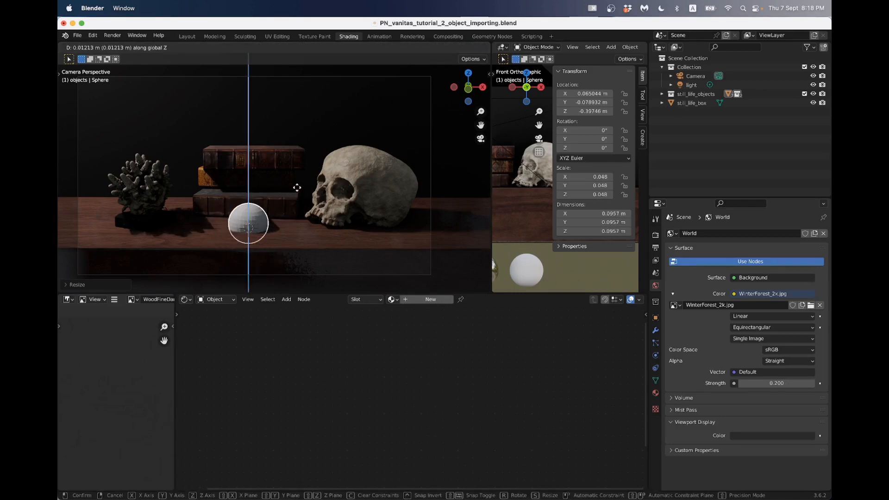
{"action": "left_click", "coordinate": [302, 179]}
Shade the sphere smooth and give it a new material with Metallic set to 1.
{"action": "right_click", "coordinate": [254, 205]}
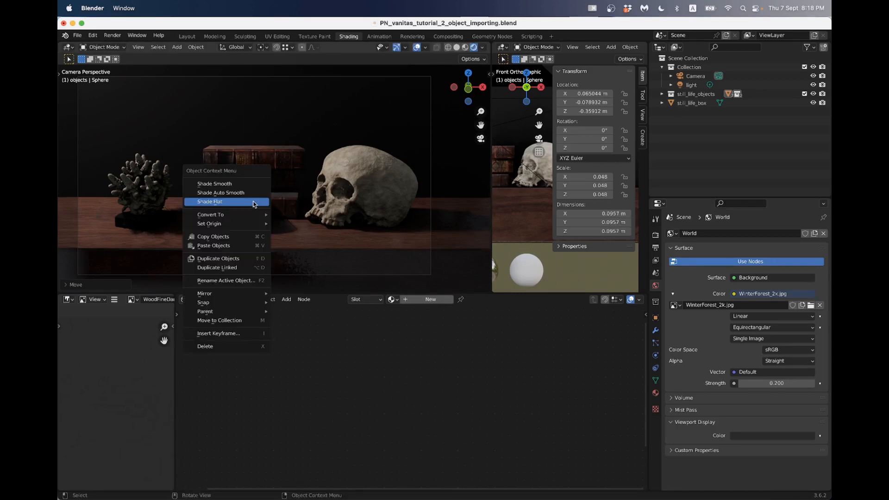
{"action": "left_click", "coordinate": [254, 186]}
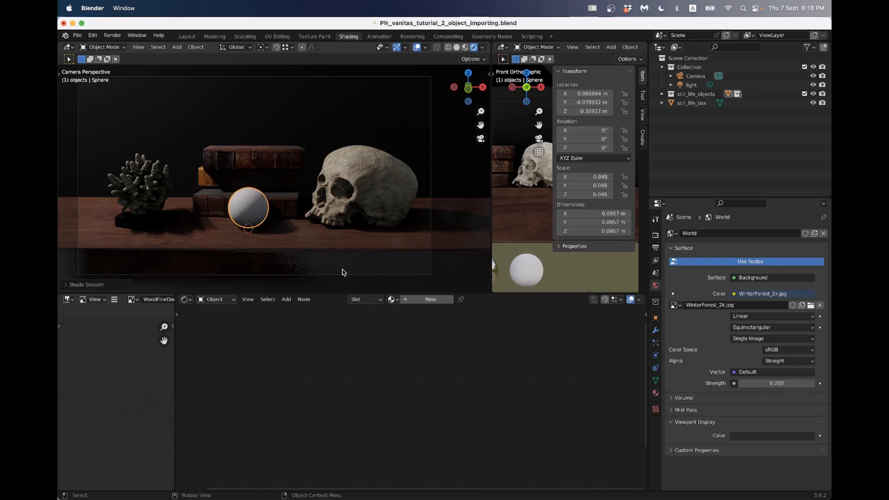
{"action": "left_click", "coordinate": [423, 301]}
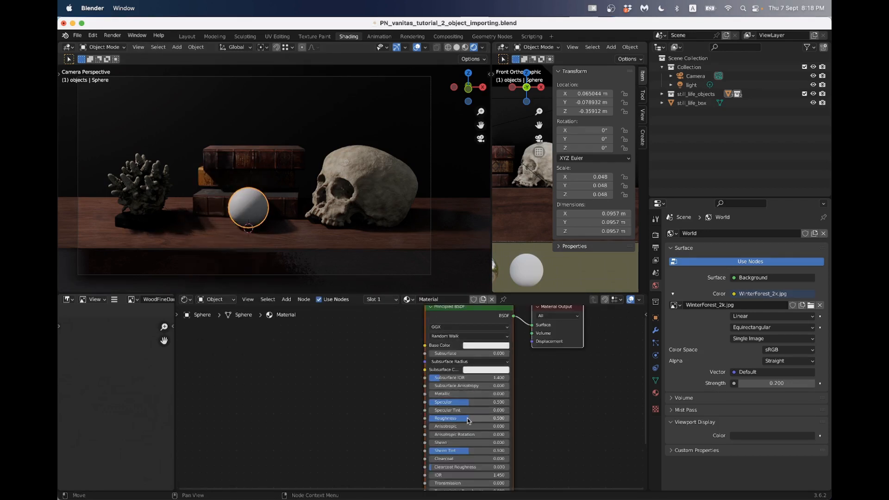
{"action": "left_click", "coordinate": [465, 394]}
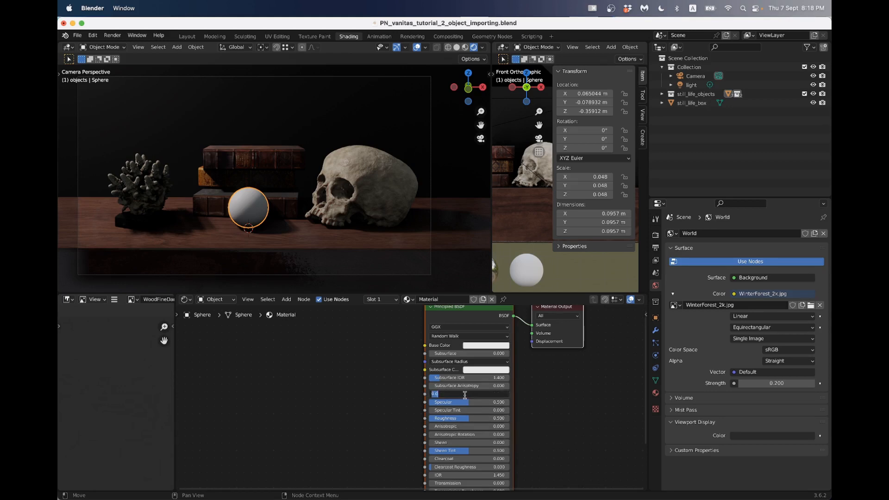
{"action": "type", "text": "1"}
{"action": "key", "text": "Return"}
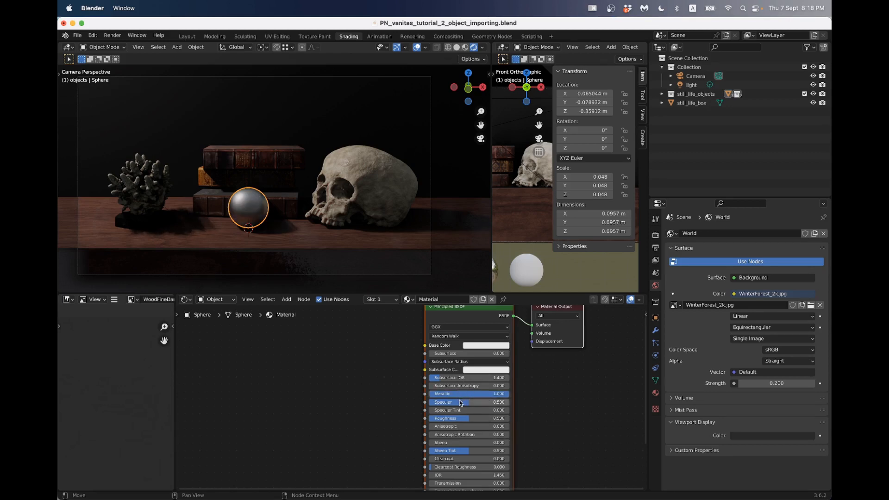
Set the Roughness of the sphere's metallic material to 0.1.
{"action": "left_click", "coordinate": [458, 418]}
{"action": "type", "text": "0.1"}
{"action": "key", "text": "Return"}
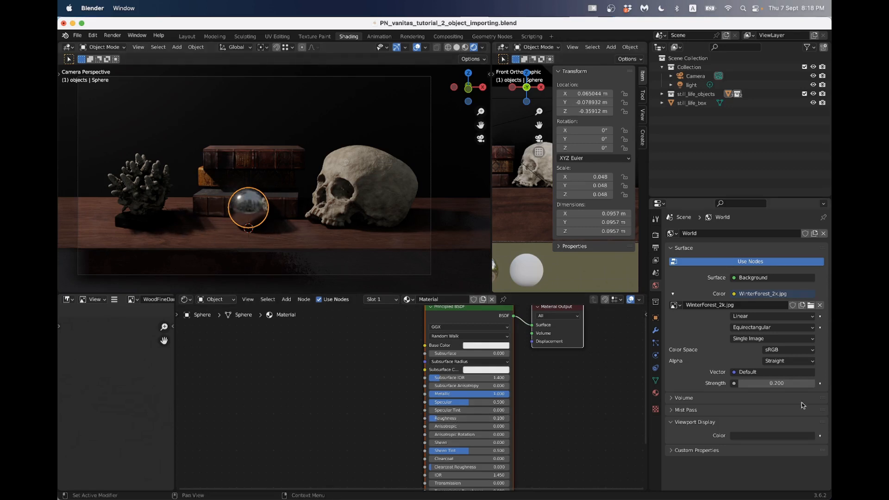
Set the world background's environment image strength to 0.
{"action": "left_click", "coordinate": [751, 383]}
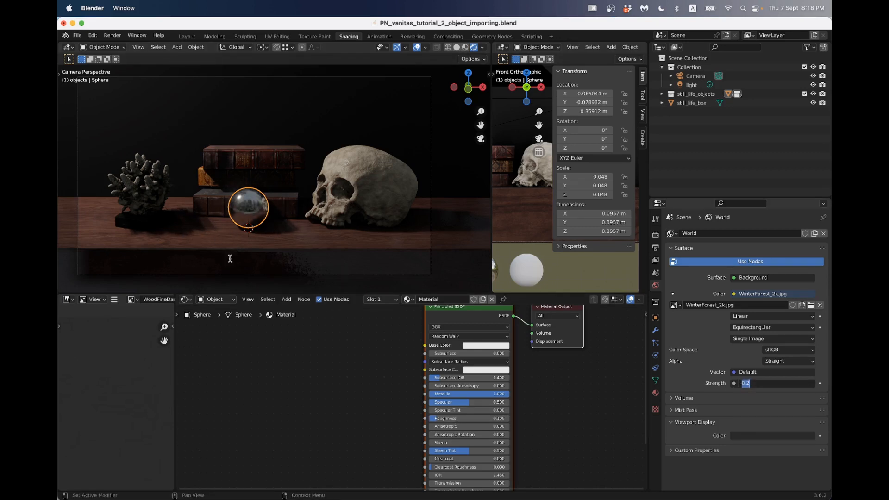
{"action": "key", "text": "Return"}
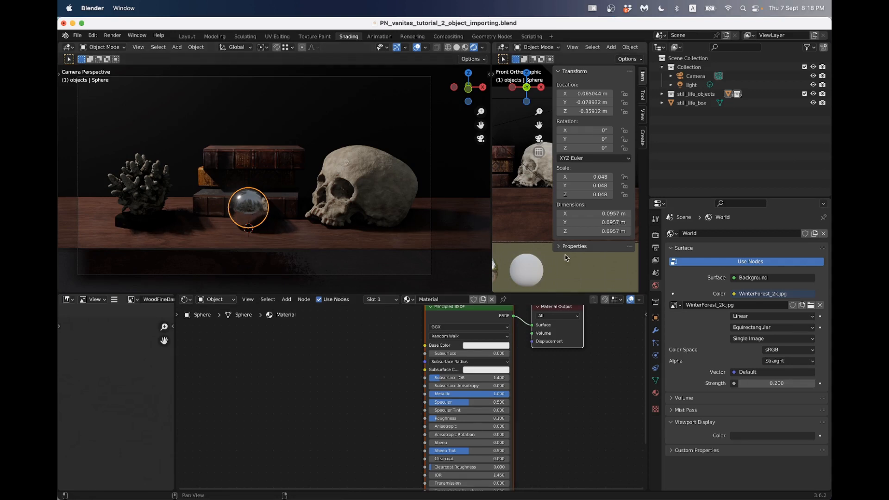
{"action": "left_click", "coordinate": [767, 383]}
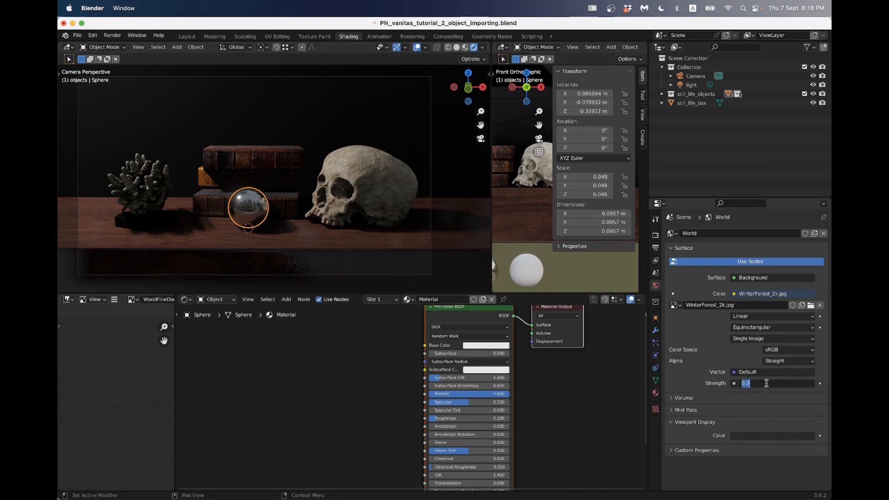
{"action": "key", "text": "Return"}
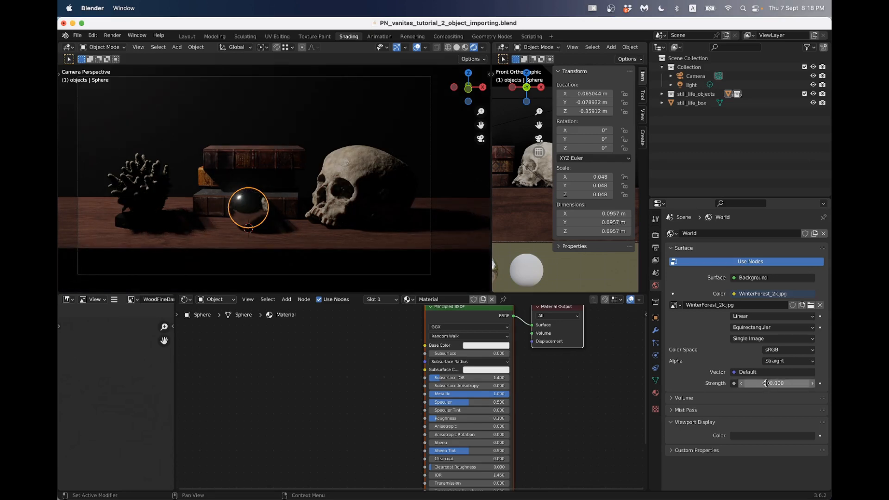
Duplicate the existing point light in the top orthographic view and place the copy in front of the skull, slightly to its right.
{"action": "left_click", "coordinate": [578, 271]}
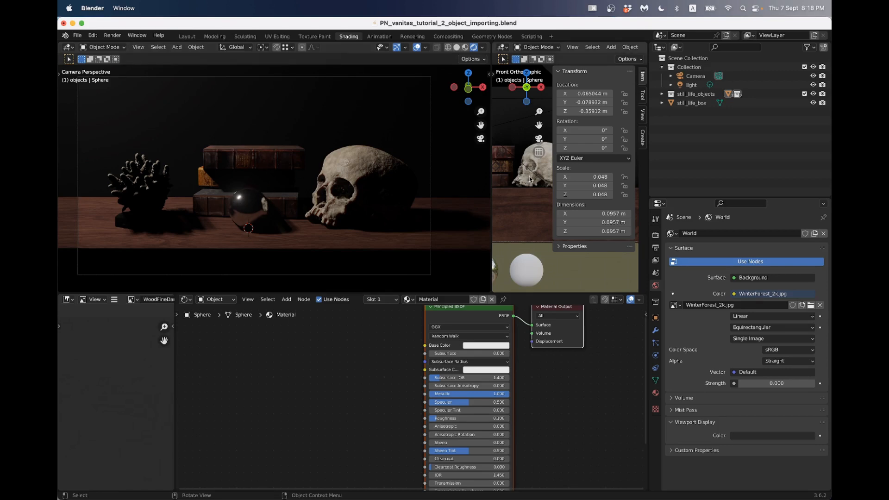
{"action": "left_click", "coordinate": [515, 191]}
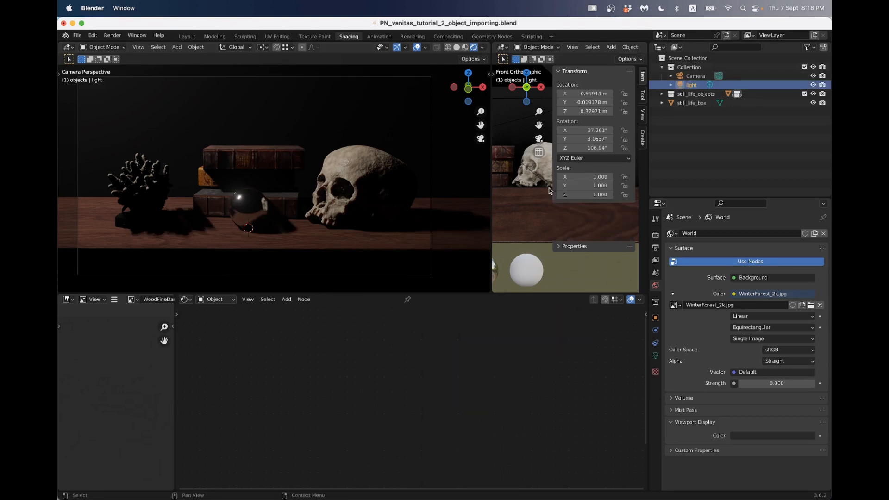
{"action": "key", "text": "n"}
{"action": "scroll", "coordinate": [533, 176], "scroll_direction": "down", "scroll_amount": 6}
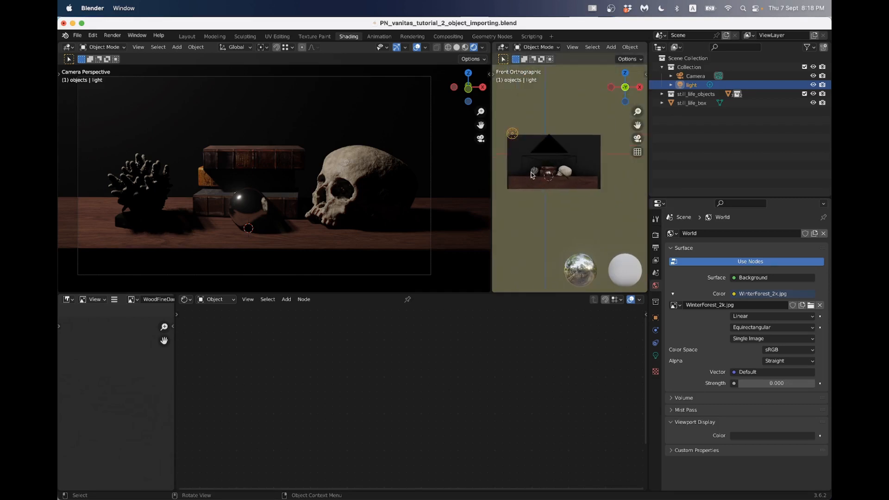
{"action": "scroll", "coordinate": [537, 162], "scroll_direction": "up", "scroll_amount": 1}
{"action": "left_click", "coordinate": [626, 73]}
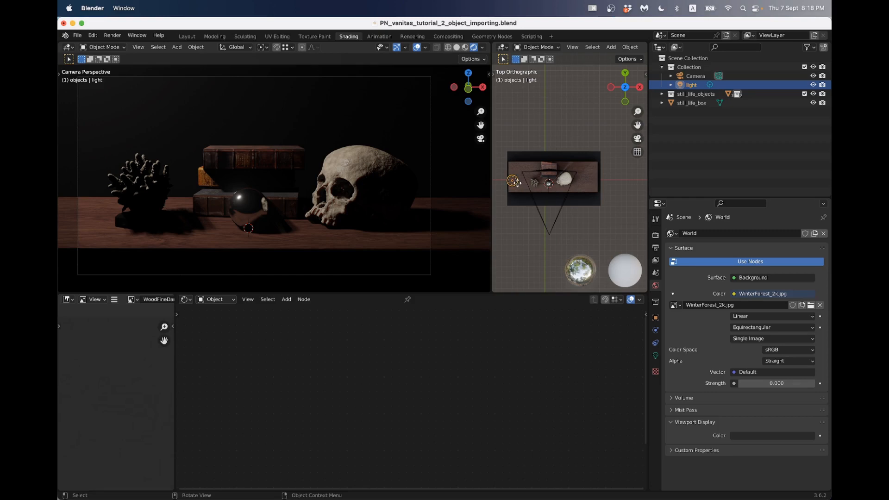
{"action": "key", "text": "shift+d"}
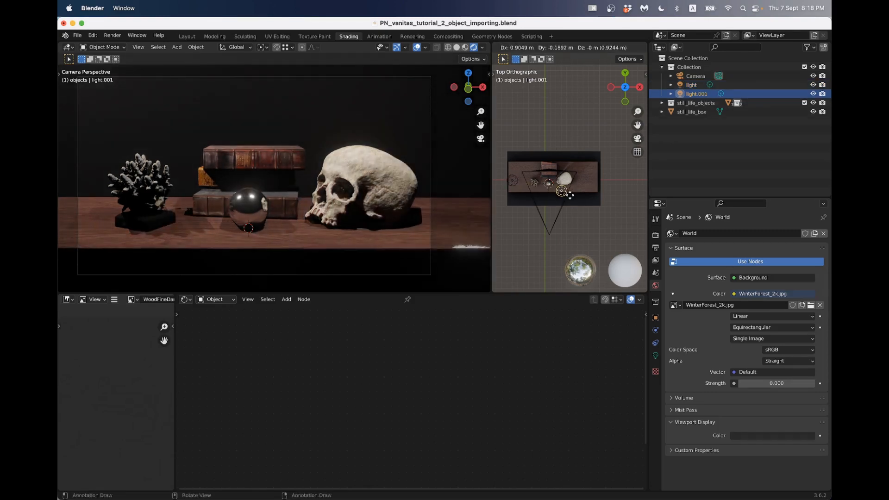
{"action": "left_click", "coordinate": [577, 194]}
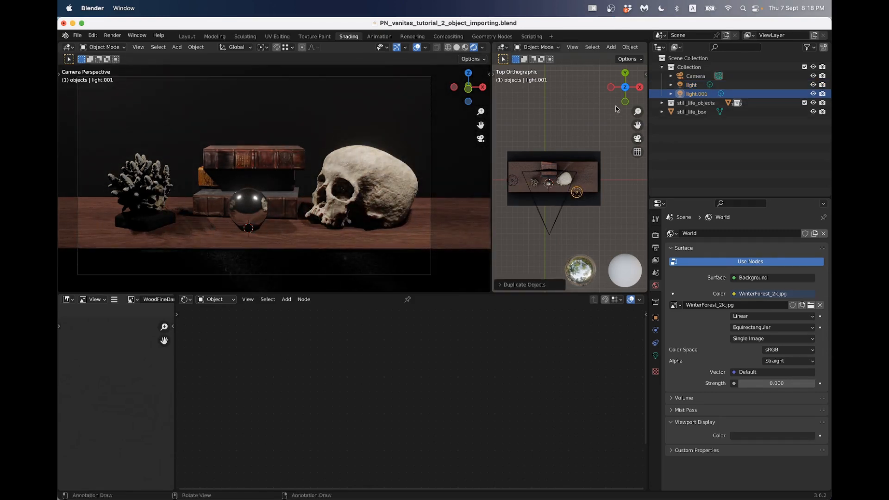
Set the duplicated point light's power to 1 W.
{"action": "left_click", "coordinate": [625, 101]}
{"action": "scroll", "coordinate": [579, 172], "scroll_direction": "up", "scroll_amount": 2}
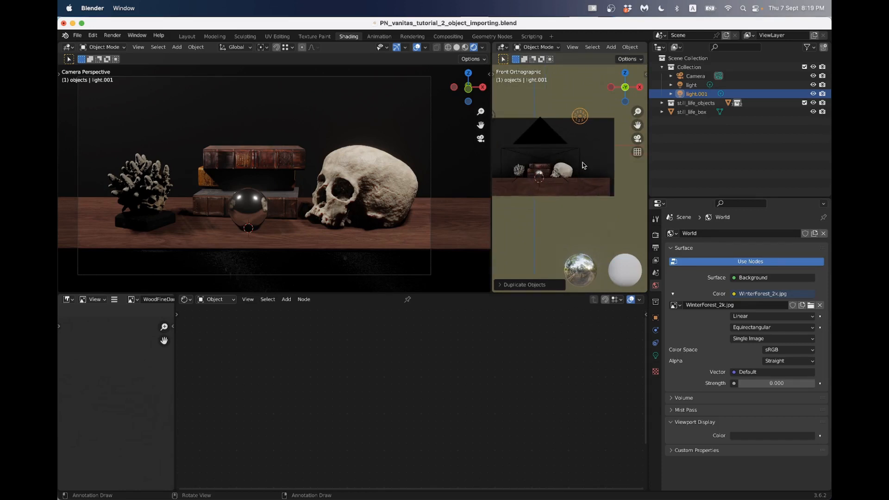
{"action": "left_click", "coordinate": [656, 355]}
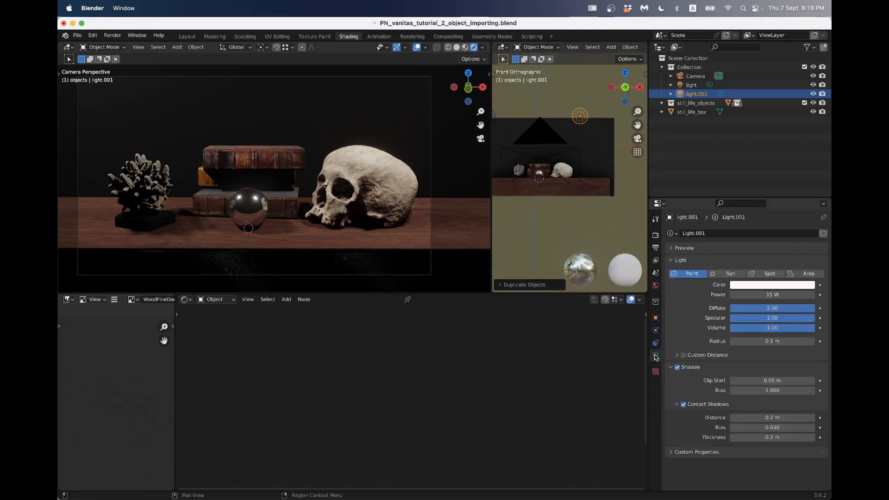
{"action": "left_click", "coordinate": [743, 294]}
{"action": "type", "text": "1"}
{"action": "key", "text": "Return"}
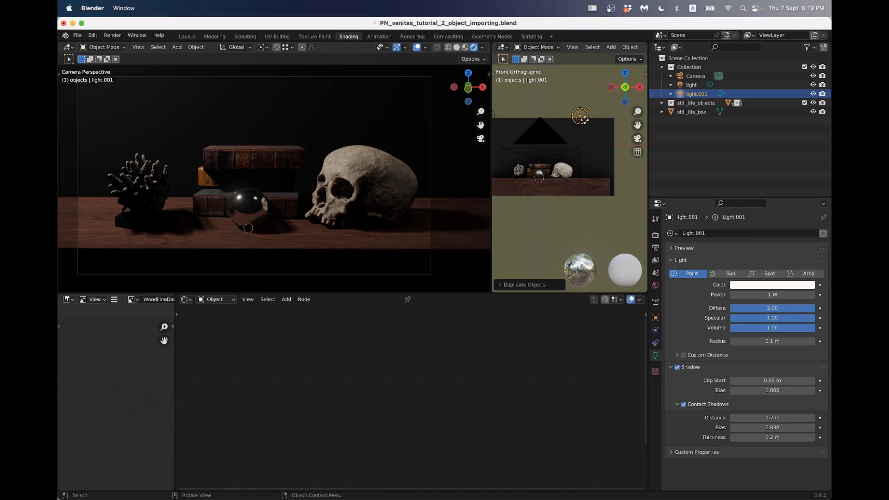
Lower the duplicated light slightly along Z in the front view, keeping it above the skull.
{"action": "key", "text": "g"}
{"action": "key", "text": "z"}
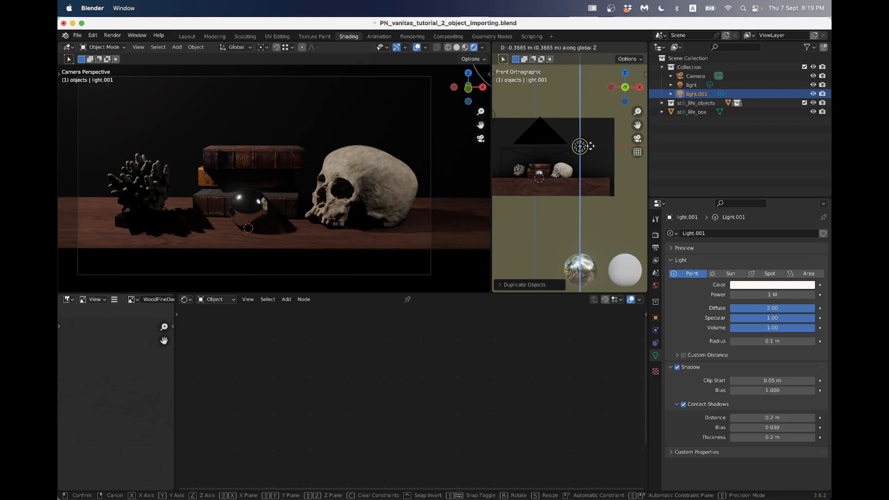
{"action": "left_click", "coordinate": [593, 133]}
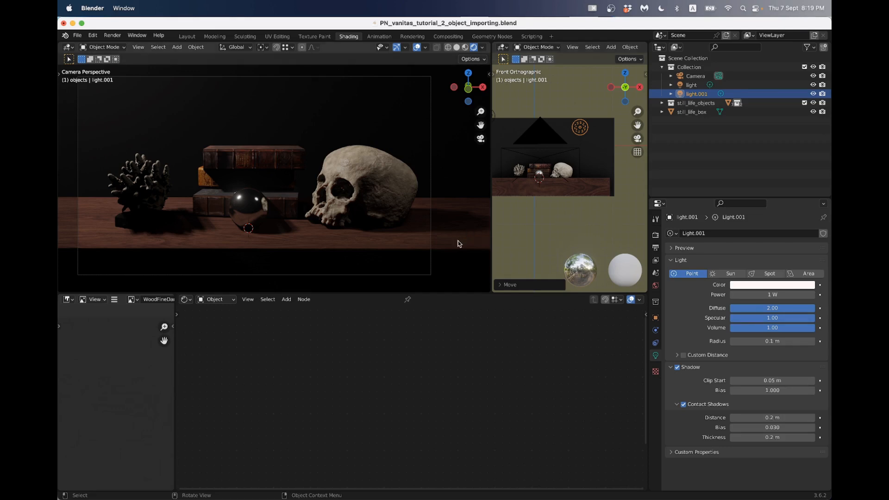
{"action": "key", "text": "super+Tab"}
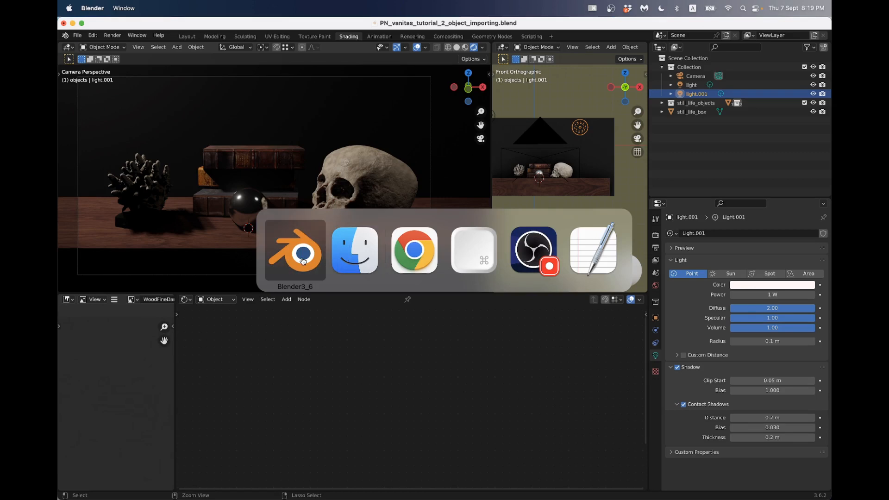
{"action": "left_click", "coordinate": [304, 261]}
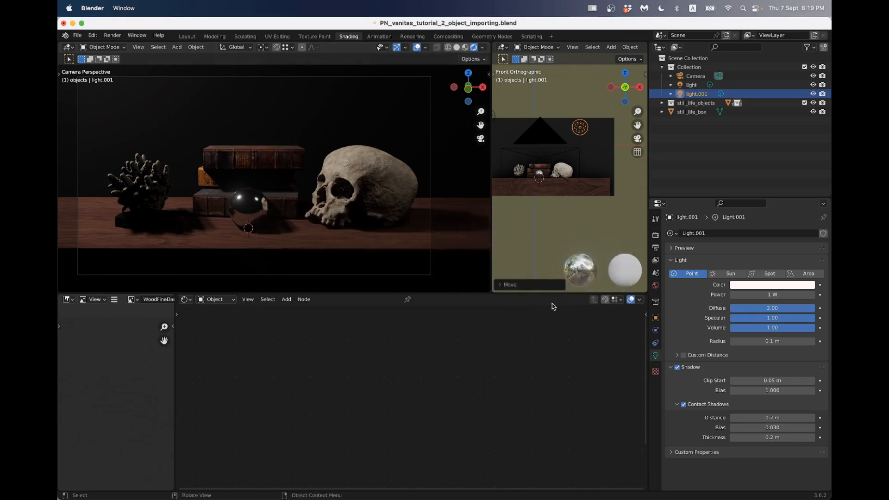
Unlink WinterForest_2k.jpg from the world's environment texture and set the background strength to 1.
{"action": "left_click", "coordinate": [657, 286]}
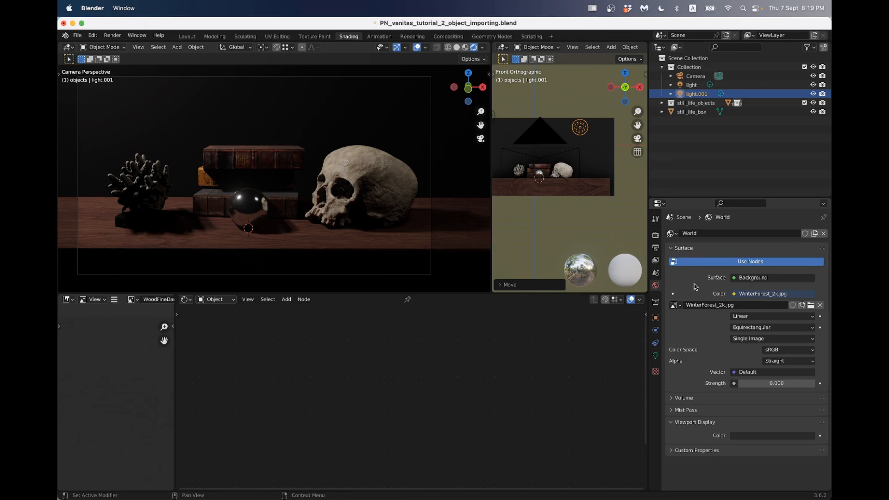
{"action": "left_click", "coordinate": [820, 305]}
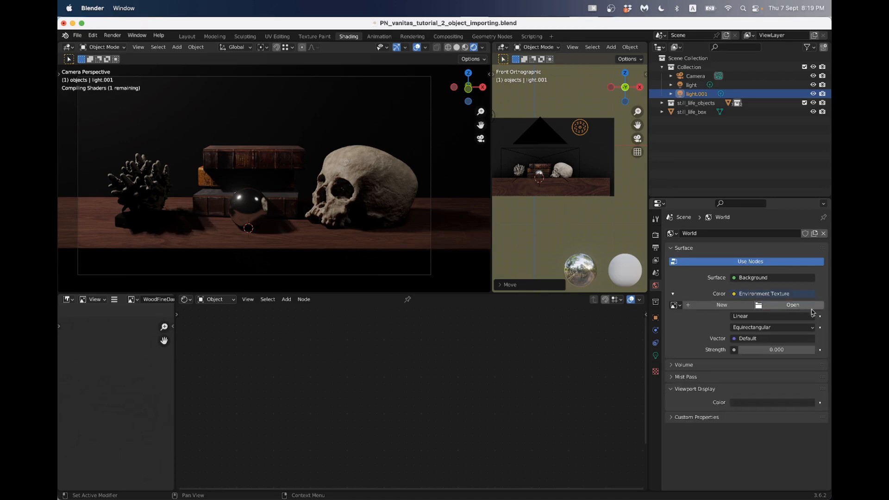
{"action": "left_click", "coordinate": [761, 350]}
{"action": "type", "text": "1"}
{"action": "key", "text": "Return"}
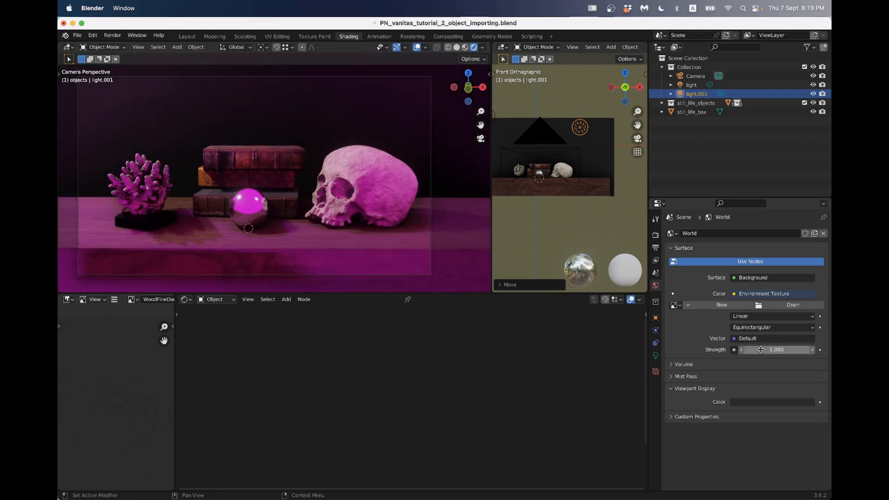
Assign an Environment Texture to the world's background color and open the file browser for its image.
{"action": "left_click", "coordinate": [736, 295]}
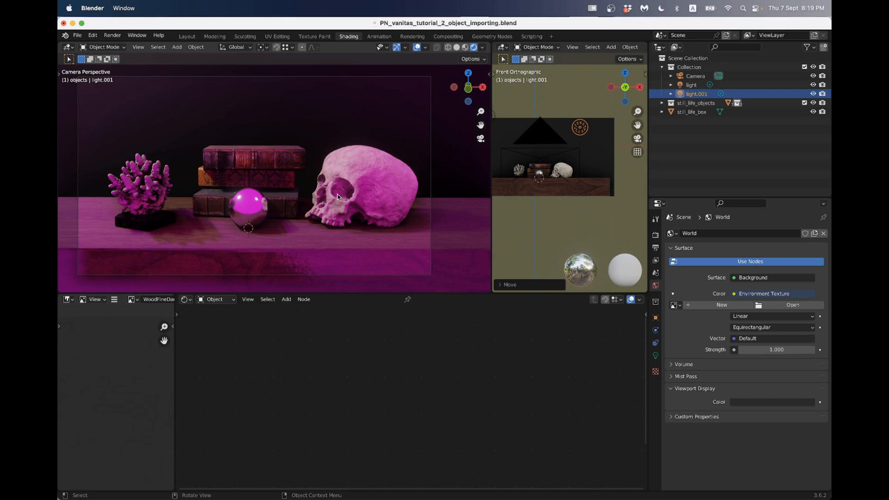
{"action": "left_click", "coordinate": [740, 279]}
{"action": "left_click", "coordinate": [736, 295]}
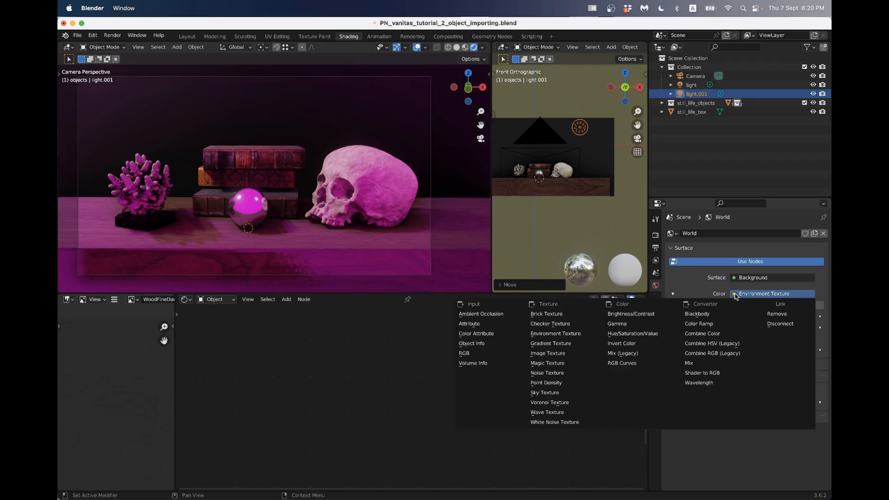
{"action": "left_click", "coordinate": [556, 333]}
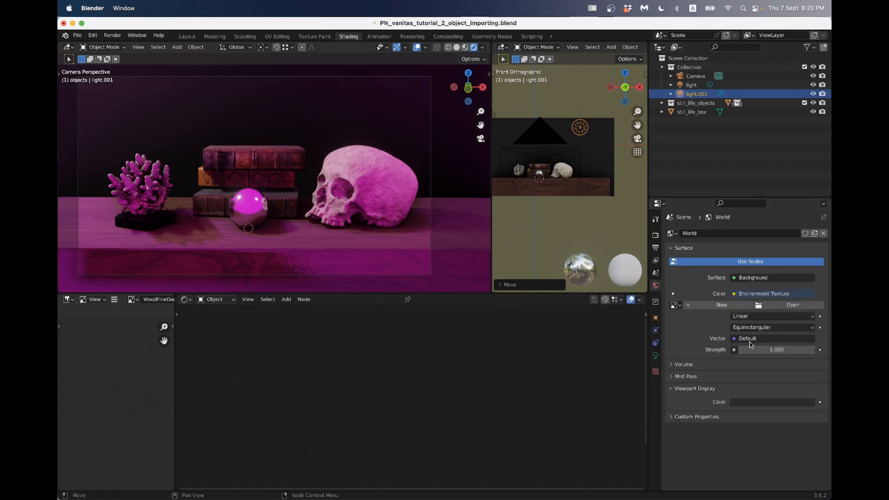
{"action": "left_click", "coordinate": [782, 307]}
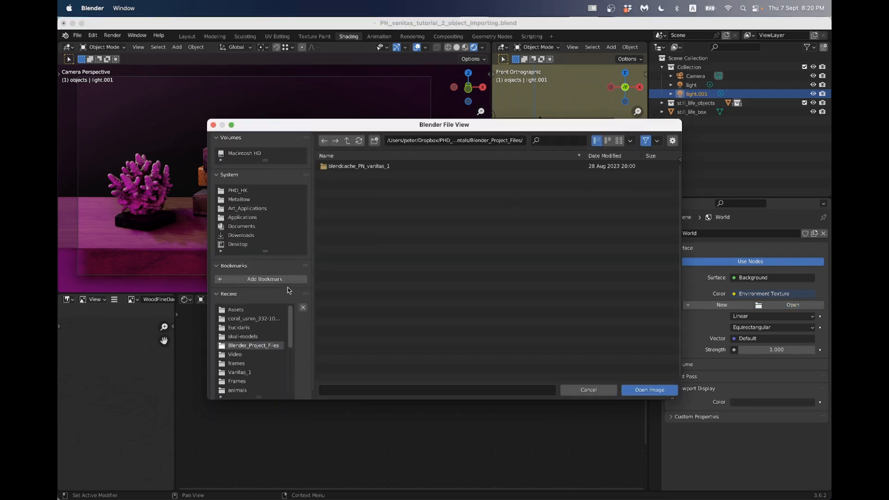
Switch to Chrome and look through the free HDRI maps on the HDRI Haven site.
{"action": "key", "text": "super+Tab"}
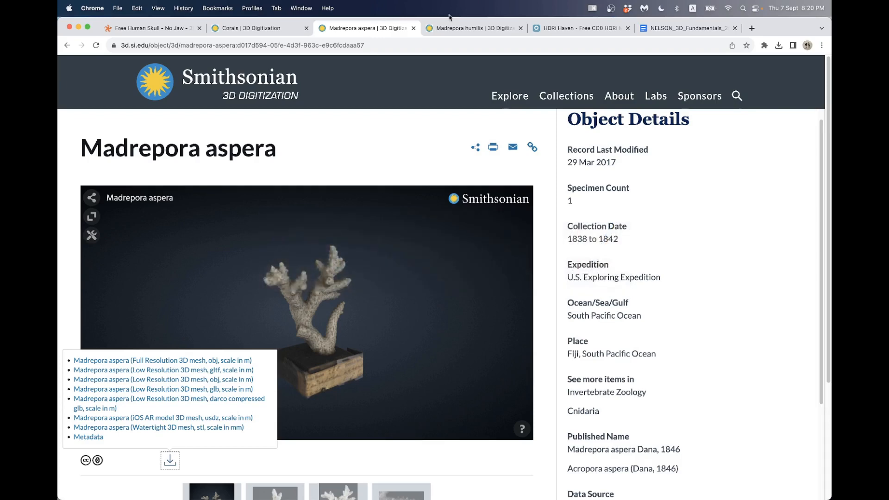
{"action": "left_click", "coordinate": [582, 32]}
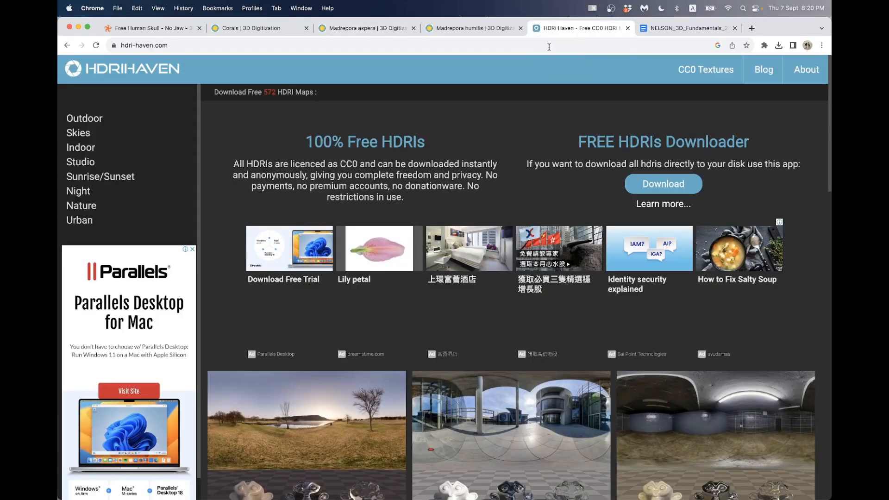
{"action": "scroll", "coordinate": [381, 280], "scroll_direction": "down", "scroll_amount": 3}
{"action": "scroll", "coordinate": [382, 280], "scroll_direction": "down", "scroll_amount": 3}
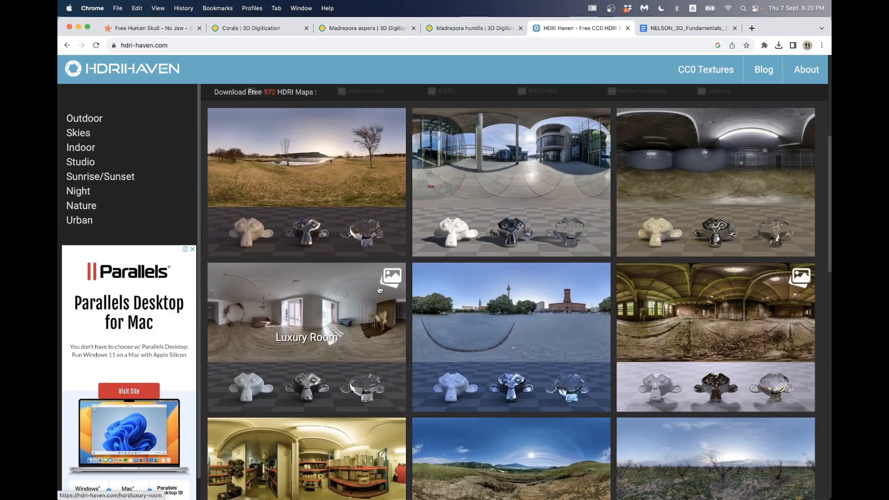
{"action": "scroll", "coordinate": [375, 292], "scroll_direction": "down", "scroll_amount": 2}
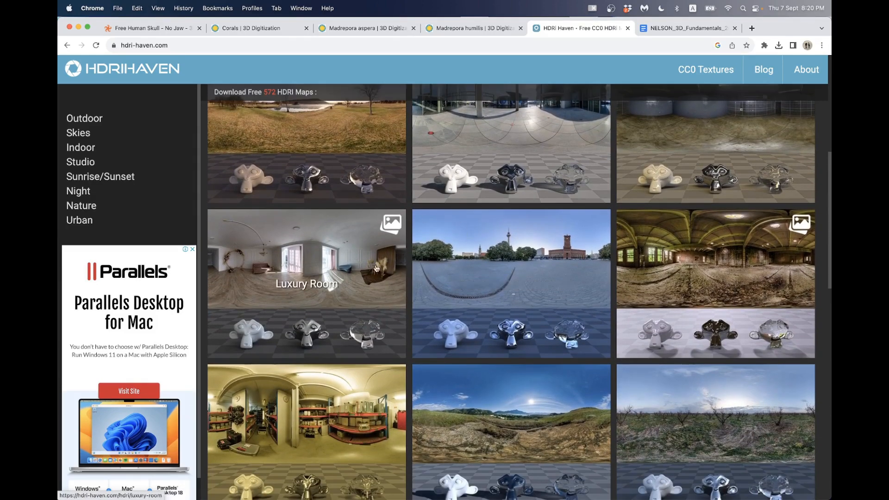
{"action": "scroll", "coordinate": [514, 278], "scroll_direction": "down", "scroll_amount": 2}
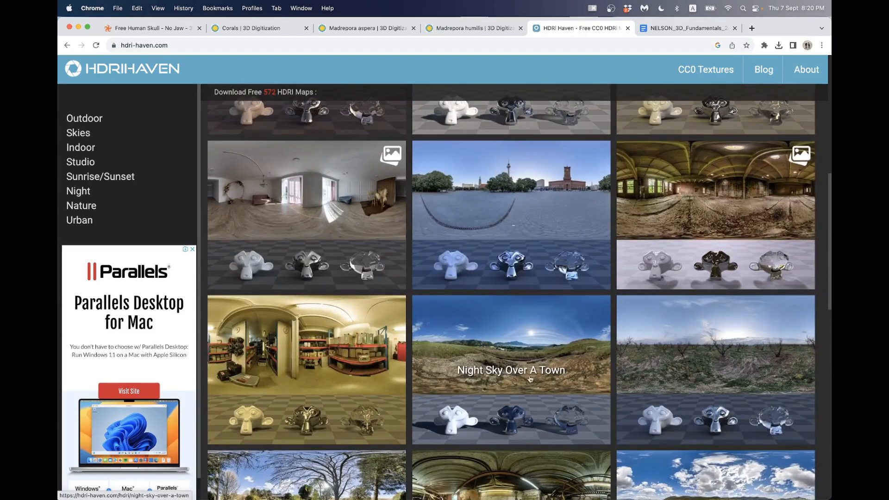
{"action": "scroll", "coordinate": [341, 345], "scroll_direction": "down", "scroll_amount": 3}
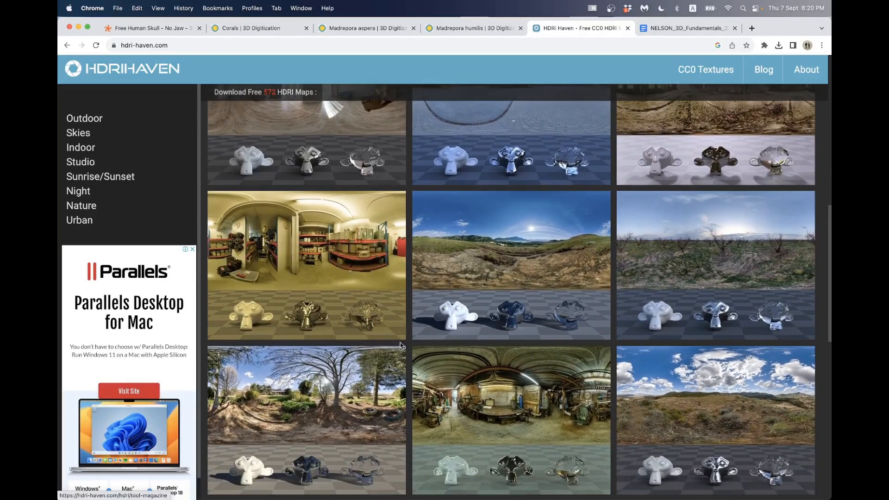
{"action": "scroll", "coordinate": [380, 347], "scroll_direction": "down", "scroll_amount": 1}
{"action": "scroll", "coordinate": [380, 347], "scroll_direction": "down", "scroll_amount": 1}
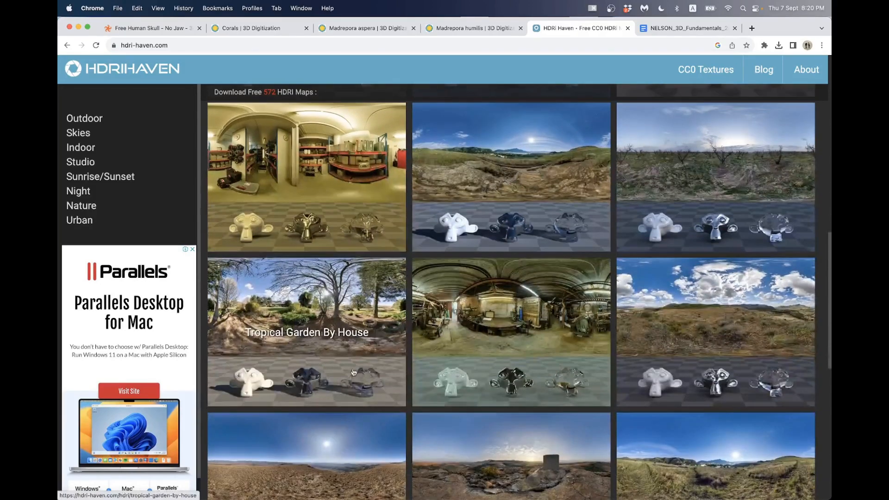
View the Repair Facility HDRI page, return to the gallery, and examine its preview and sample renders up close.
{"action": "left_click", "coordinate": [471, 366]}
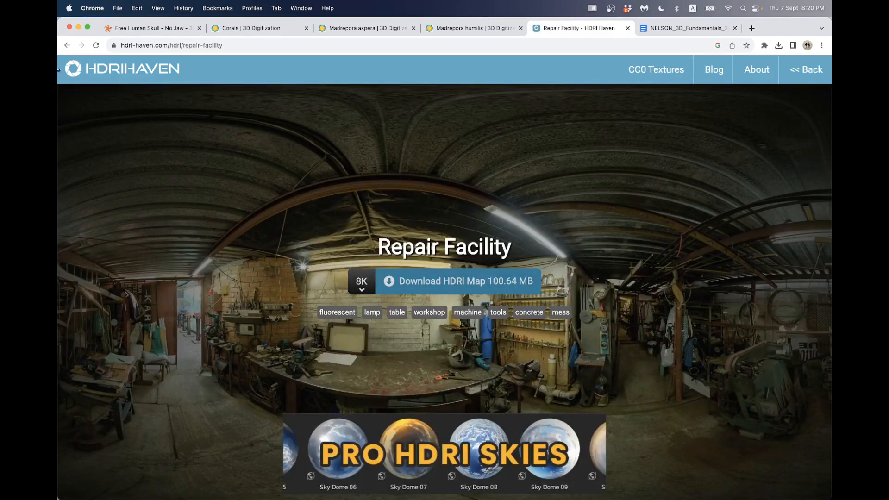
{"action": "left_click", "coordinate": [66, 46]}
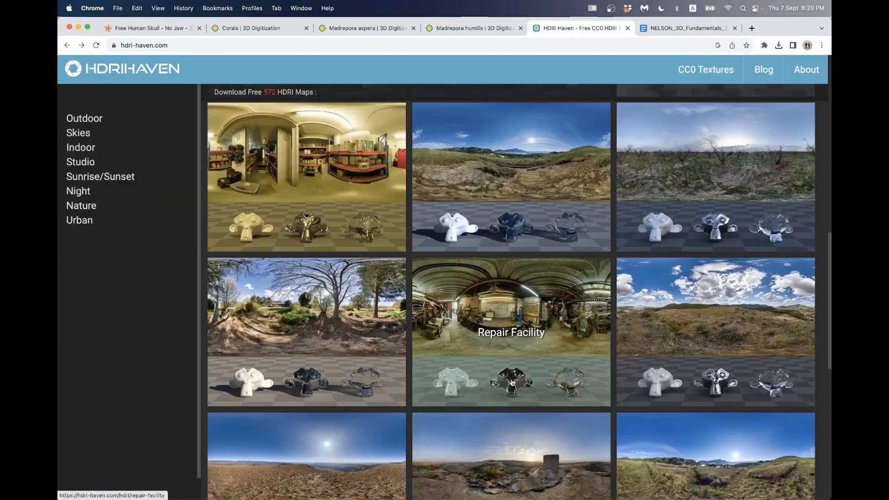
{"action": "scroll", "coordinate": [512, 383], "scroll_direction": "up", "scroll_amount": 3, "text": "ctrl"}
{"action": "scroll", "coordinate": [512, 383], "scroll_direction": "up", "scroll_amount": 3, "text": "ctrl"}
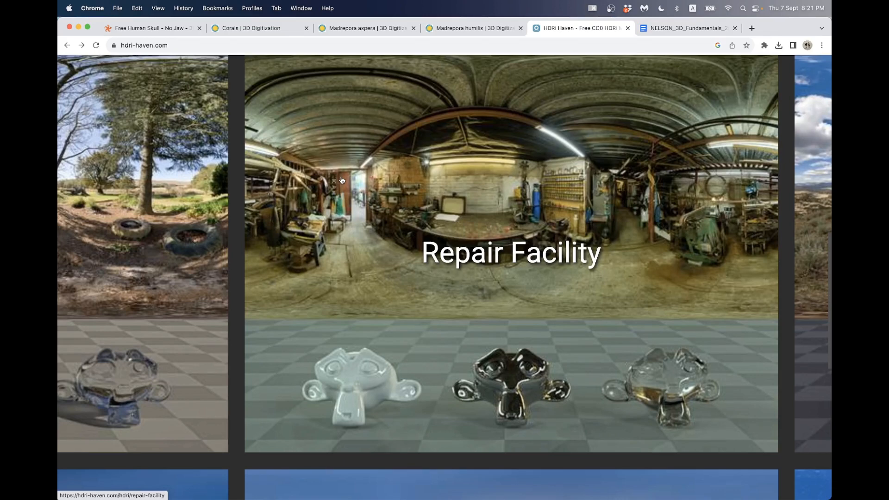
Browse further through the HDRI Haven gallery in Chrome and view the Tropical Garden By House map's download page.
{"action": "key", "text": "super+Tab"}
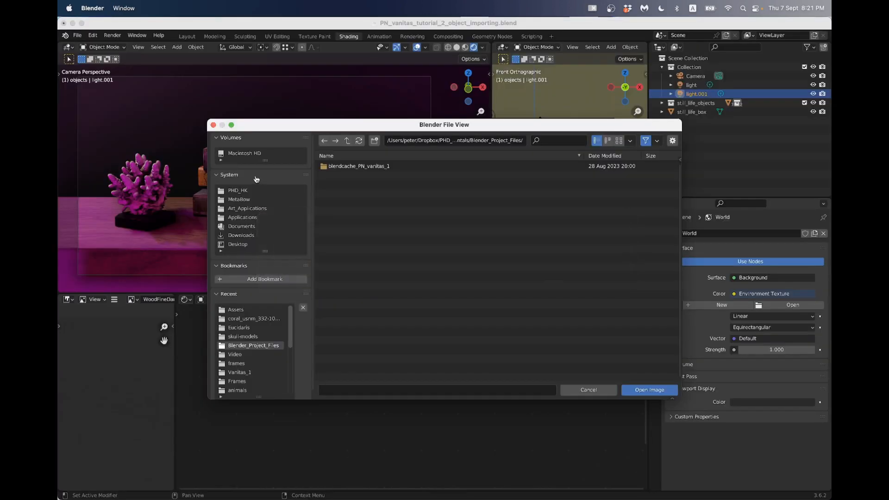
{"action": "key", "text": "super+Tab"}
{"action": "scroll", "coordinate": [339, 163], "scroll_direction": "down", "scroll_amount": 5, "text": "ctrl"}
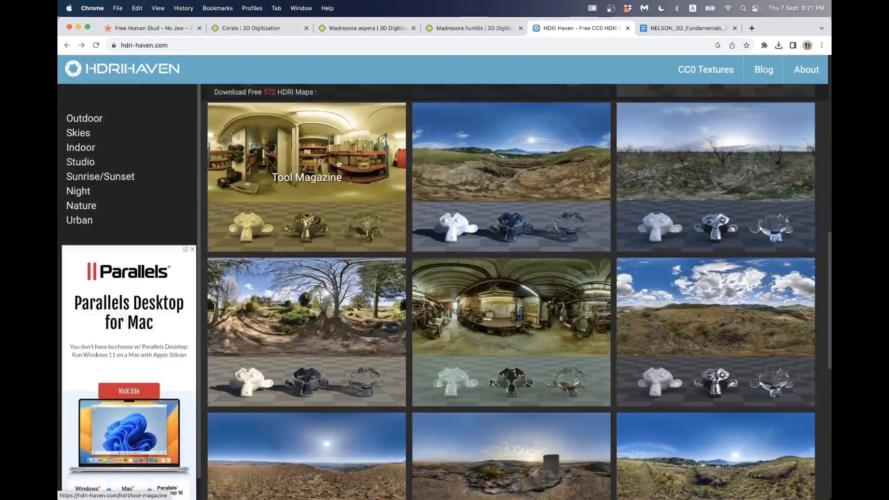
{"action": "scroll", "coordinate": [297, 217], "scroll_direction": "down", "scroll_amount": 3}
{"action": "left_click", "coordinate": [312, 255]}
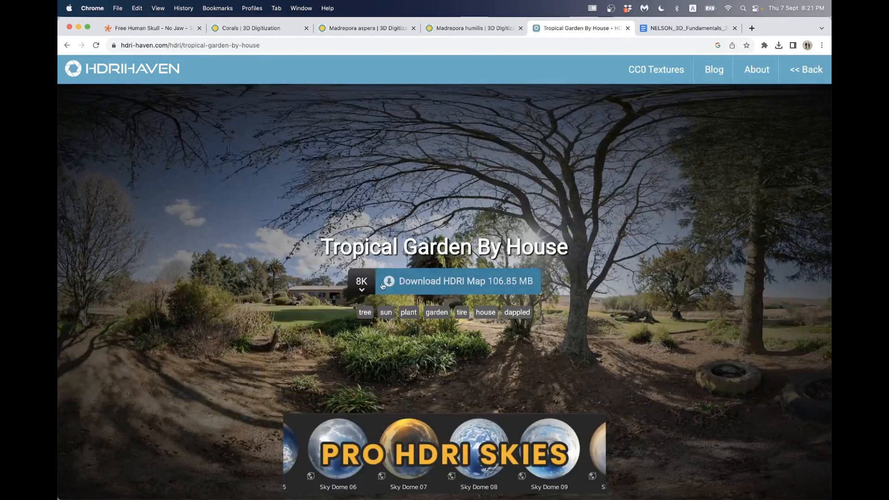
{"action": "mouse_move", "coordinate": [361, 283]}
Switch back to Blender and load WinterForest_2k.jpg from Art_Applications/cg_textures/skydomes/Winter_Forest as the world's environment image.
{"action": "key", "text": "super+Tab"}
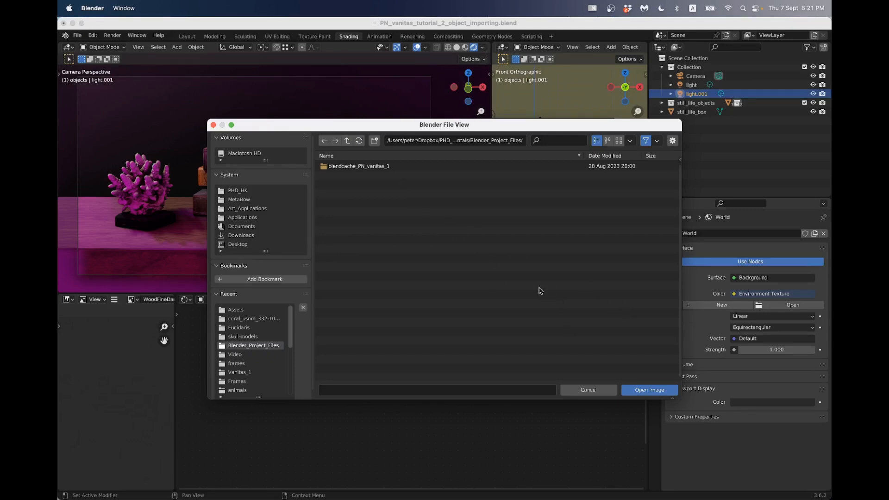
{"action": "left_click", "coordinate": [252, 209]}
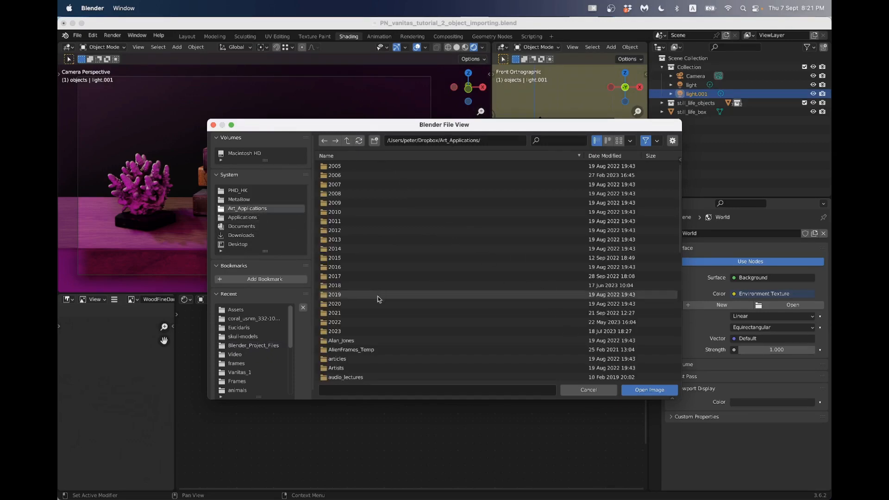
{"action": "scroll", "coordinate": [371, 315], "scroll_direction": "down", "scroll_amount": 3}
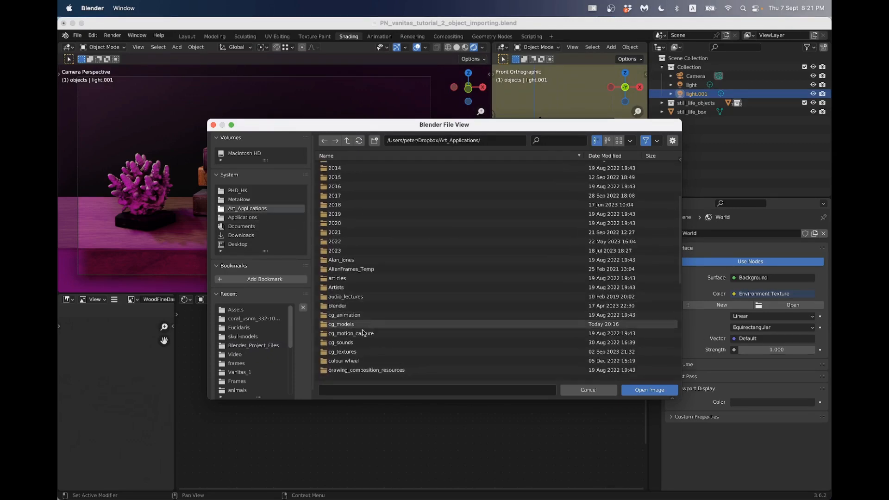
{"action": "left_click", "coordinate": [355, 353]}
{"action": "double_click", "coordinate": [355, 353]}
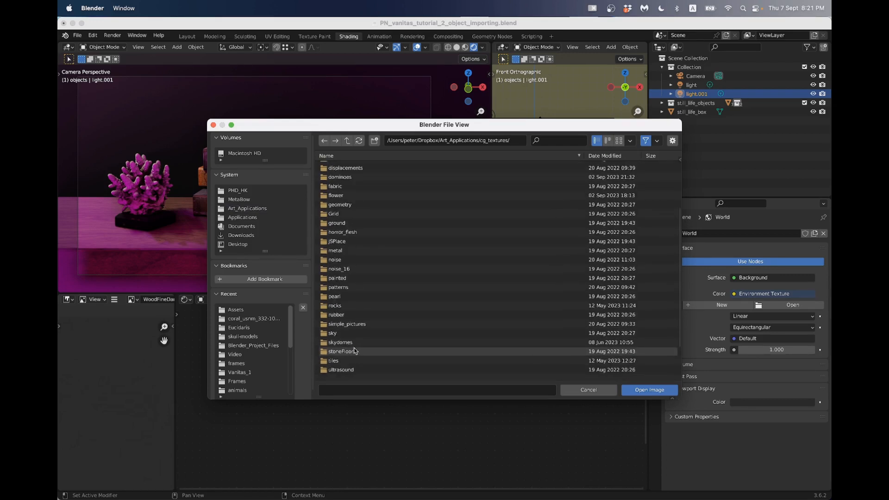
{"action": "double_click", "coordinate": [350, 343]}
{"action": "double_click", "coordinate": [346, 231]}
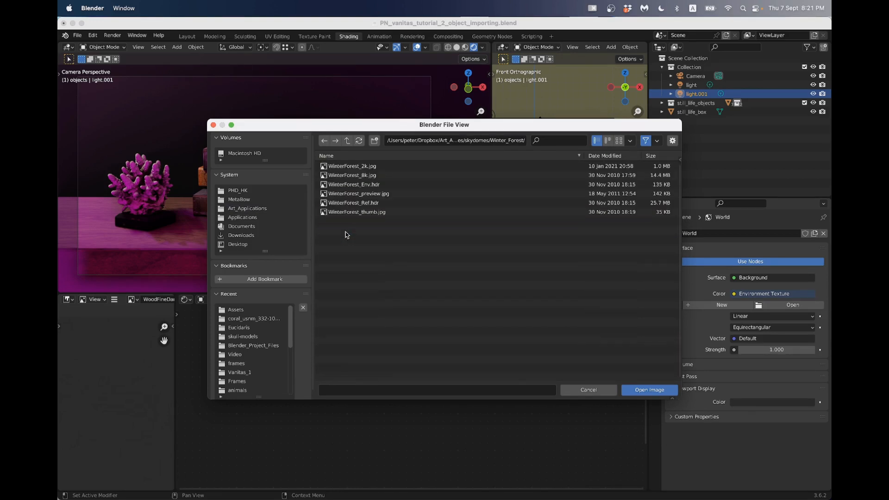
{"action": "left_click", "coordinate": [351, 167]}
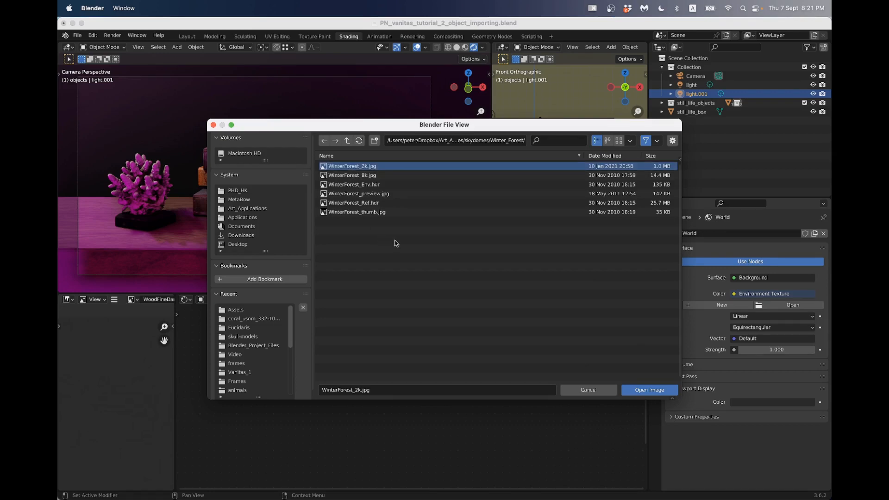
{"action": "left_click", "coordinate": [649, 390]}
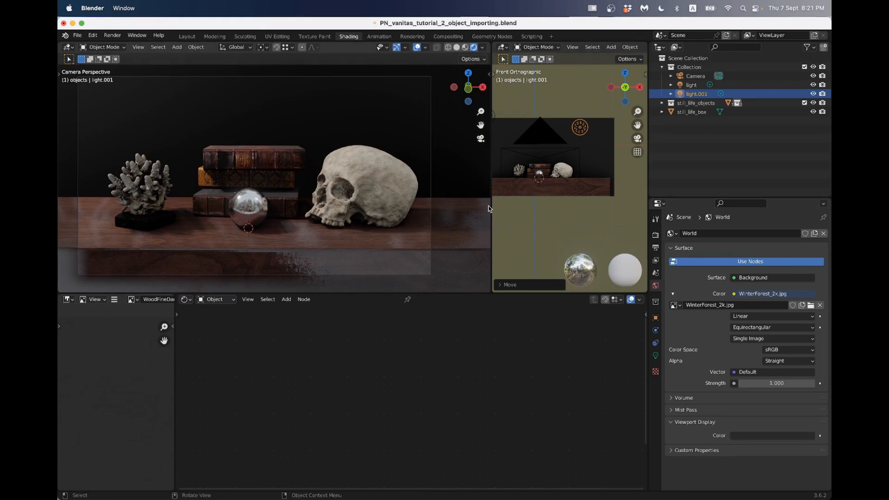
Widen the second viewport, bring up the Film settings of the render properties, and switch that viewport to Rendered shading.
{"action": "left_click_drag", "start_coordinate": [492, 206], "coordinate": [441, 205]}
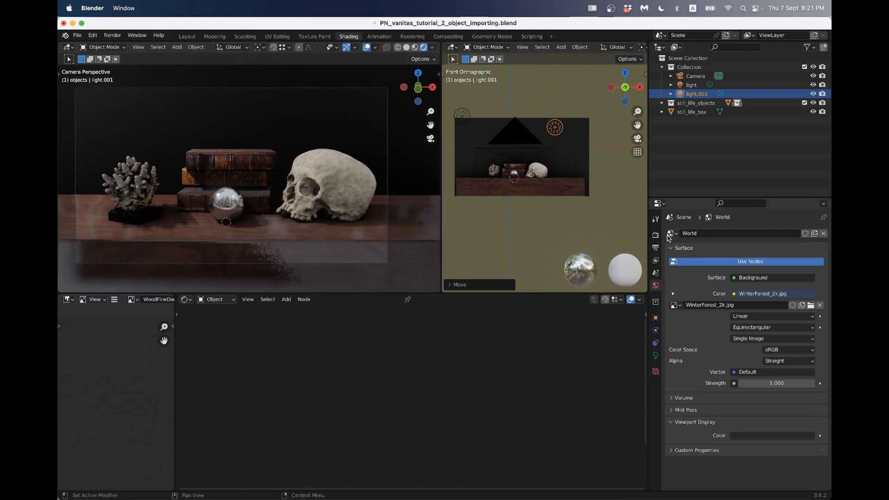
{"action": "left_click", "coordinate": [656, 235]}
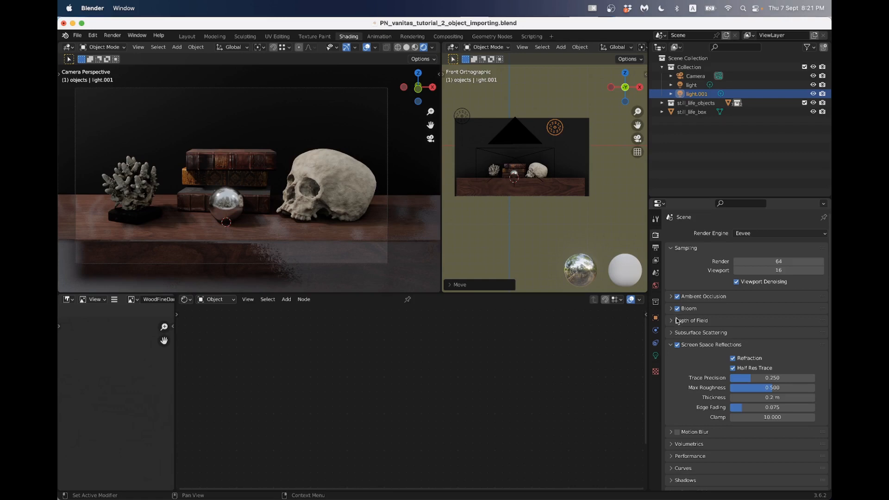
{"action": "scroll", "coordinate": [681, 384], "scroll_direction": "down", "scroll_amount": 3}
{"action": "left_click", "coordinate": [732, 474]}
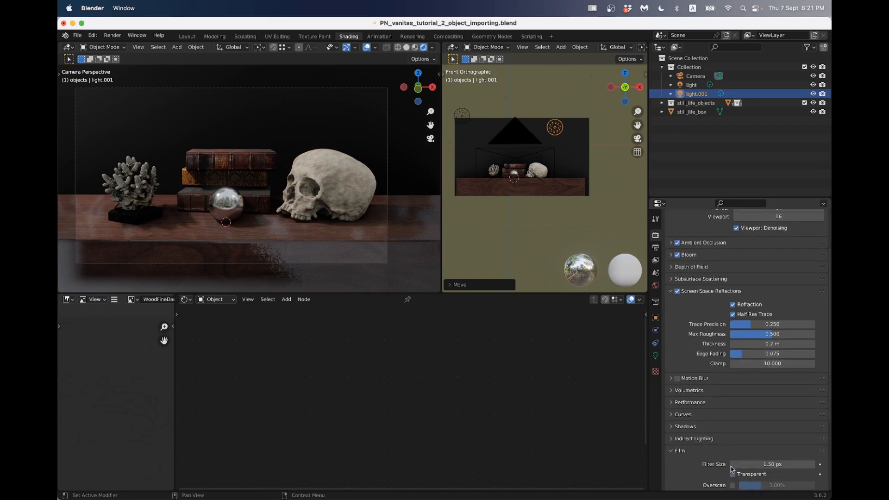
{"action": "key", "text": "z"}
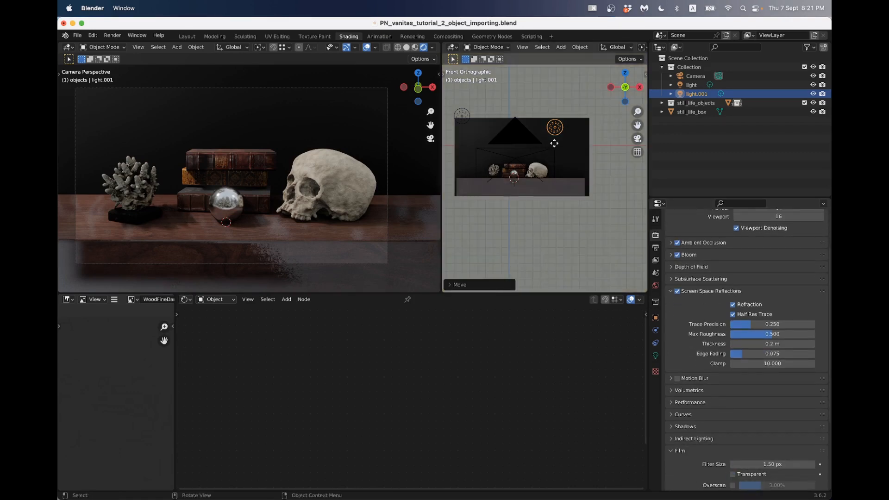
{"action": "scroll", "coordinate": [548, 167], "scroll_direction": "down", "scroll_amount": 5}
{"action": "scroll", "coordinate": [549, 166], "scroll_direction": "up", "scroll_amount": 4}
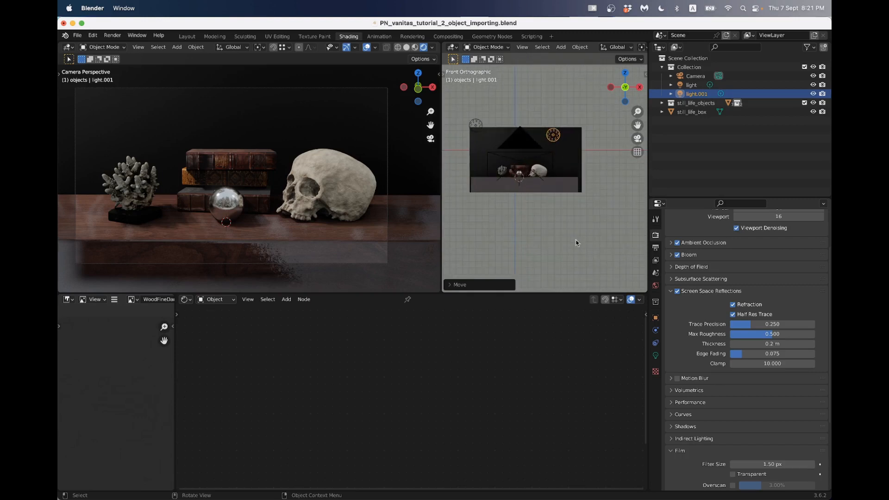
Toggle the Transparent film option on and off, and inspect the forest environment surrounding the still-life box.
{"action": "scroll", "coordinate": [706, 445], "scroll_direction": "down", "scroll_amount": 2}
{"action": "left_click", "coordinate": [732, 438]}
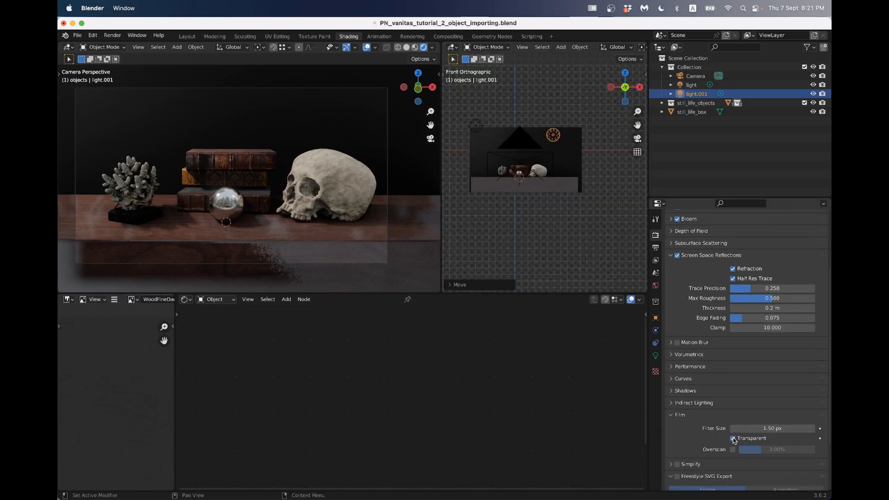
{"action": "left_click", "coordinate": [732, 438]}
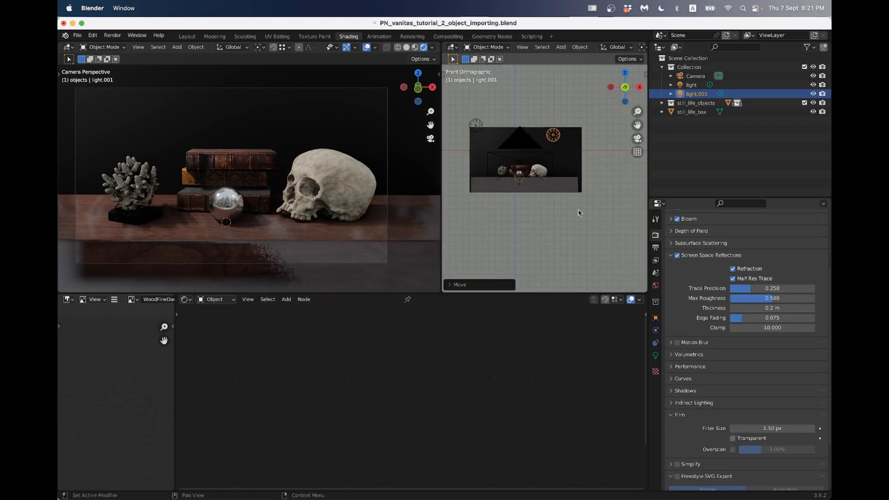
{"action": "mouse_move", "coordinate": [529, 189]}
{"action": "middle_mouse_down"}
{"action": "mouse_move", "coordinate": [524, 172]}
{"action": "mouse_move", "coordinate": [527, 194]}
{"action": "mouse_move", "coordinate": [549, 190]}
{"action": "mouse_move", "coordinate": [535, 176]}
{"action": "middle_mouse_up"}
{"action": "middle_click_drag", "start_coordinate": [549, 92], "coordinate": [578, 221]}
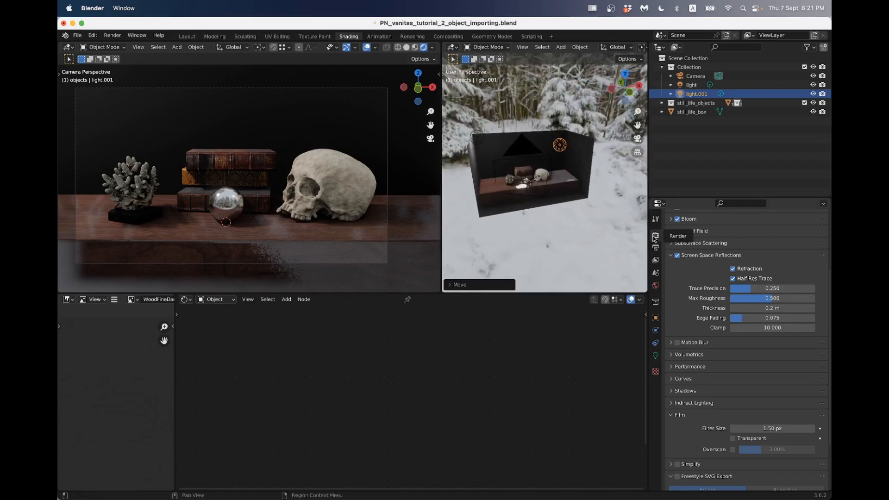
Enable Transparent under Film, switching it off and on to compare the second viewport with and without the forest backdrop.
{"action": "left_click", "coordinate": [733, 438]}
{"action": "left_click", "coordinate": [733, 438]}
{"action": "left_click", "coordinate": [733, 438]}
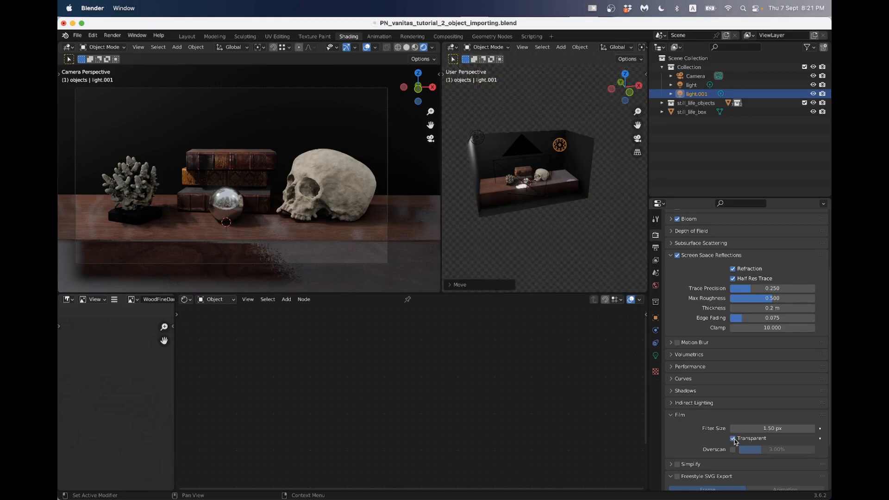
{"action": "left_click", "coordinate": [733, 439]}
{"action": "left_click", "coordinate": [733, 439]}
{"action": "scroll", "coordinate": [534, 206], "scroll_direction": "up", "scroll_amount": 5}
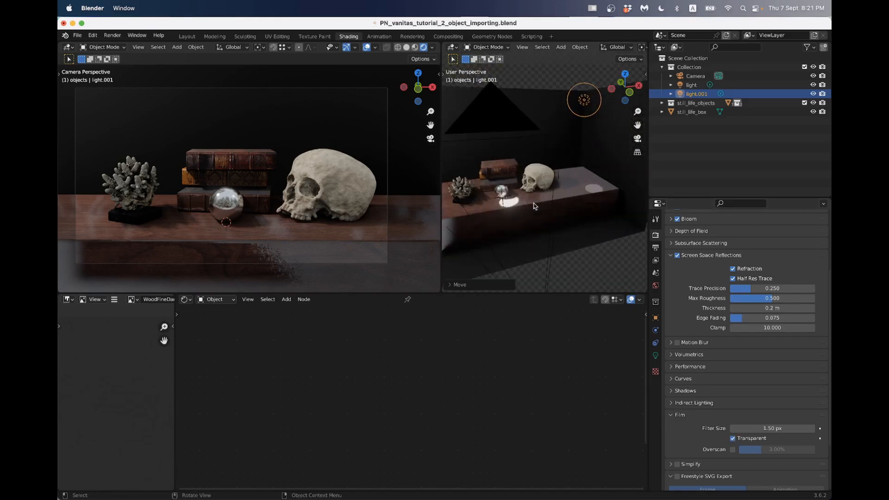
{"action": "middle_click_drag", "start_coordinate": [533, 204], "coordinate": [512, 178]}
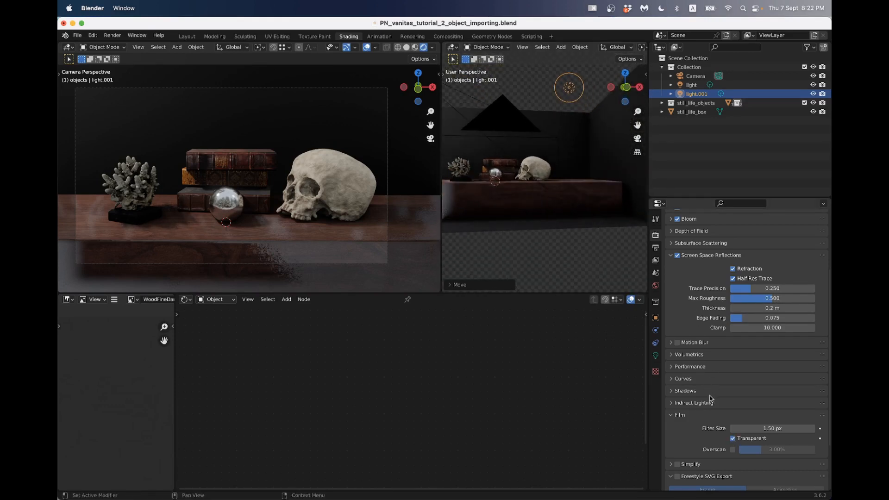
{"action": "left_click", "coordinate": [733, 439]}
{"action": "left_click", "coordinate": [733, 439]}
{"action": "scroll", "coordinate": [551, 155], "scroll_direction": "up", "scroll_amount": 5}
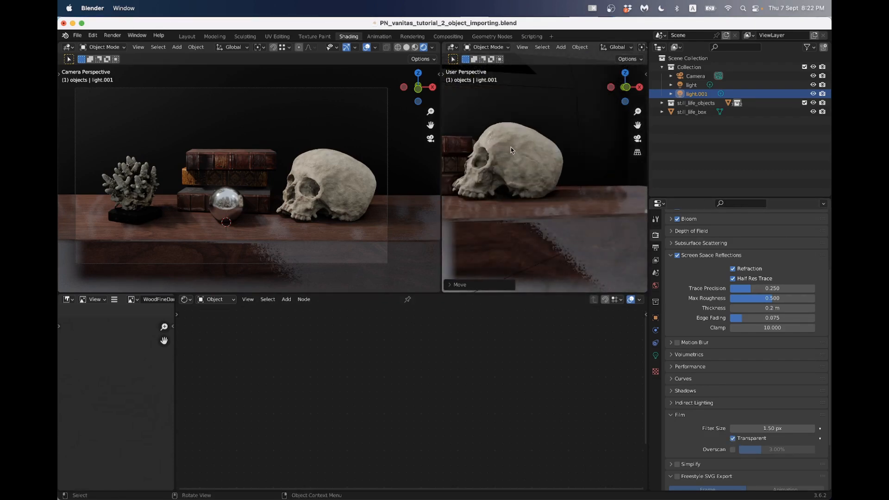
Switch the second viewport to Solid shading and enlarge the camera viewport beside it.
{"action": "key", "text": "z"}
{"action": "left_click", "coordinate": [565, 170]}
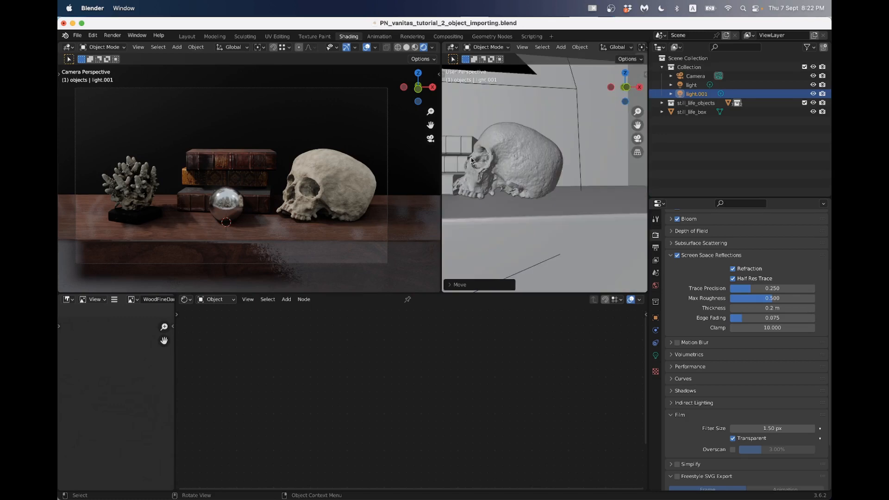
{"action": "left_click_drag", "start_coordinate": [440, 162], "coordinate": [523, 162]}
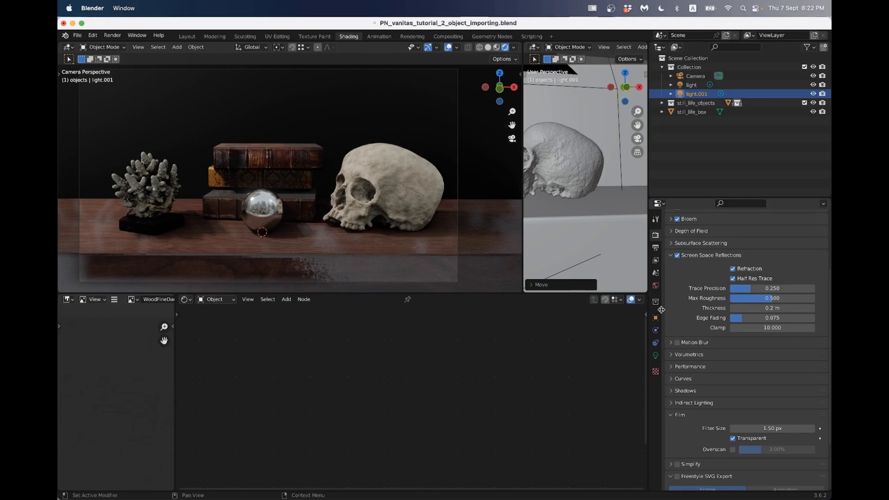
Set the world background strength to 0.
{"action": "left_click", "coordinate": [655, 285]}
{"action": "left_click", "coordinate": [756, 381]}
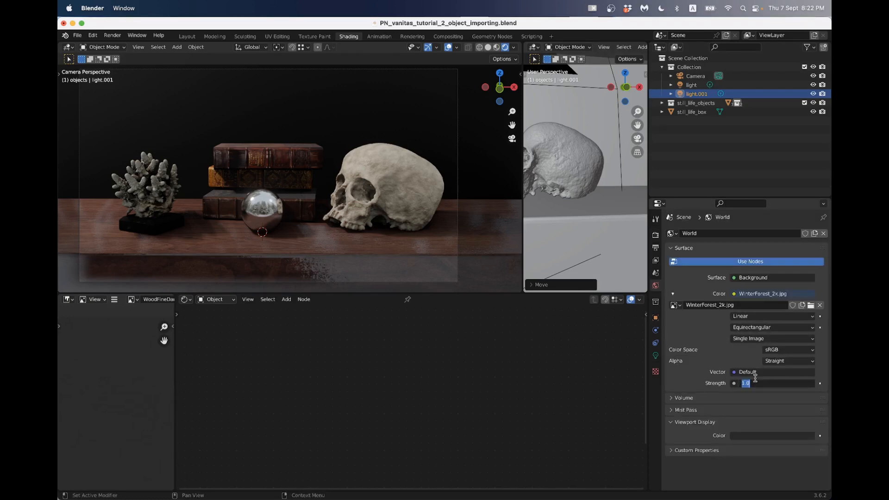
{"action": "type", "text": "0"}
{"action": "key", "text": "Return"}
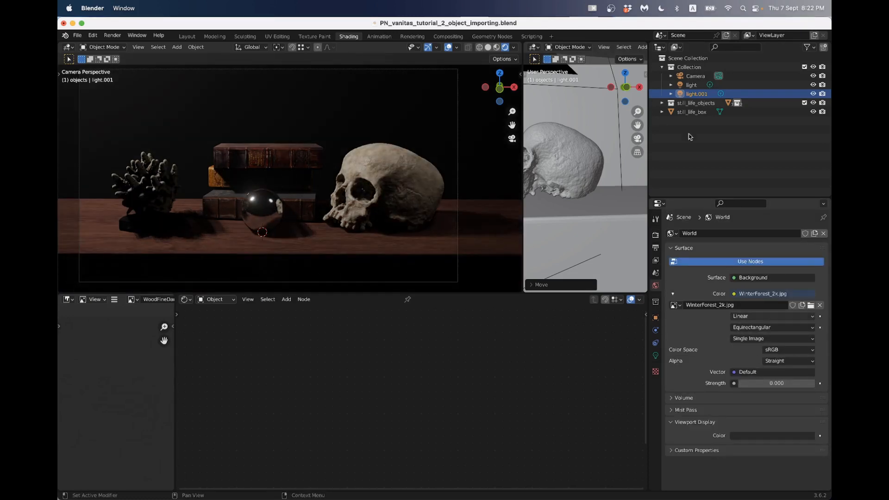
Delete the light.001 object from the scene.
{"action": "left_click", "coordinate": [691, 85]}
{"action": "left_click", "coordinate": [690, 93]}
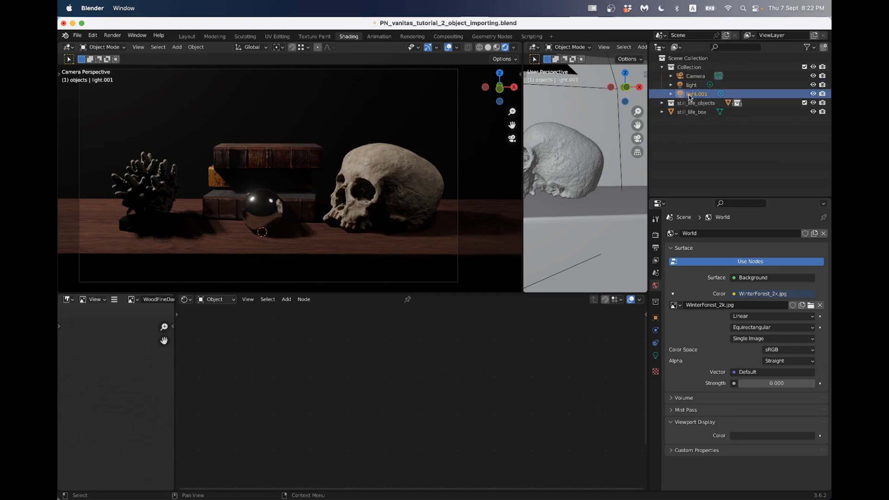
{"action": "key", "text": "x"}
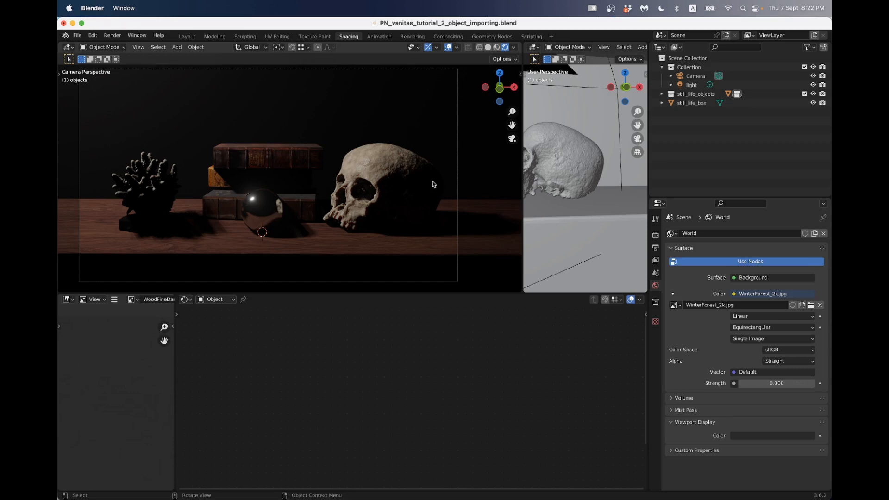
Widen the second viewport and, in front view, move the remaining light downward and inward from the box's upper-left corner.
{"action": "scroll", "coordinate": [621, 161], "scroll_direction": "down", "scroll_amount": 8}
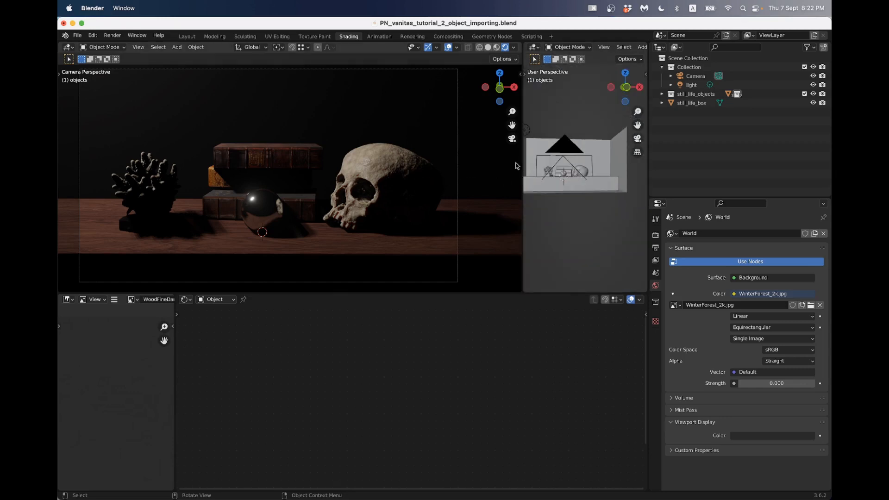
{"action": "left_click_drag", "start_coordinate": [522, 161], "coordinate": [468, 162]}
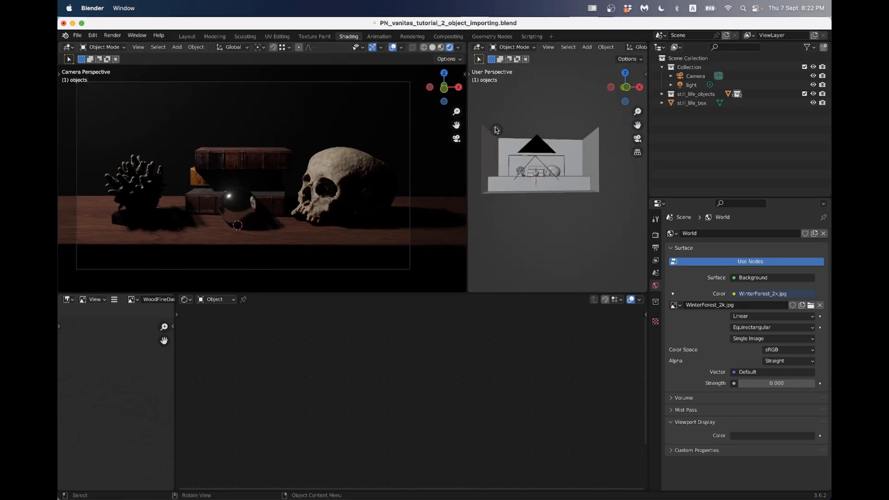
{"action": "left_click", "coordinate": [496, 131]}
{"action": "left_click", "coordinate": [628, 87]}
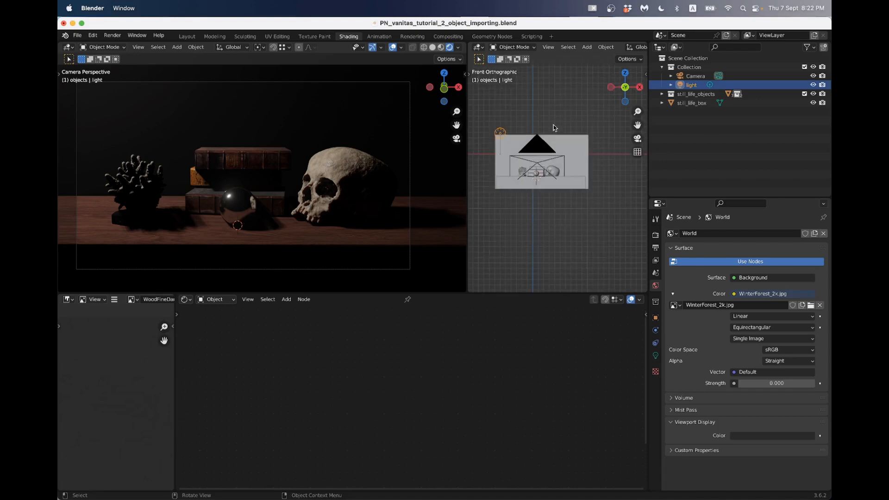
{"action": "key", "text": "g"}
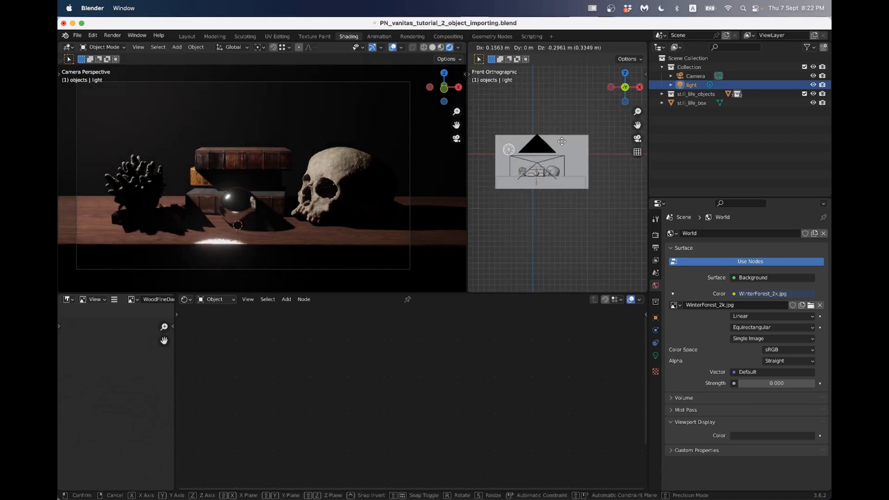
{"action": "left_click", "coordinate": [559, 139]}
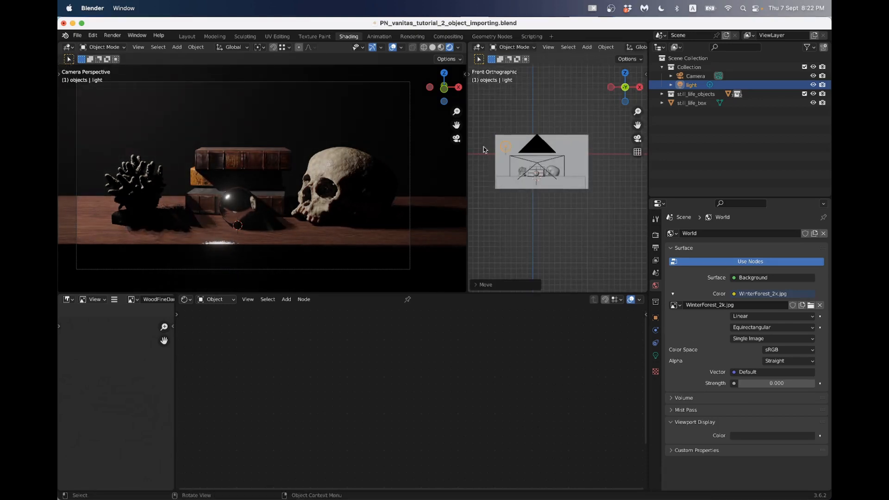
In top view of the second viewport, move the light forward toward the camera side of the box.
{"action": "key", "text": "KP_7"}
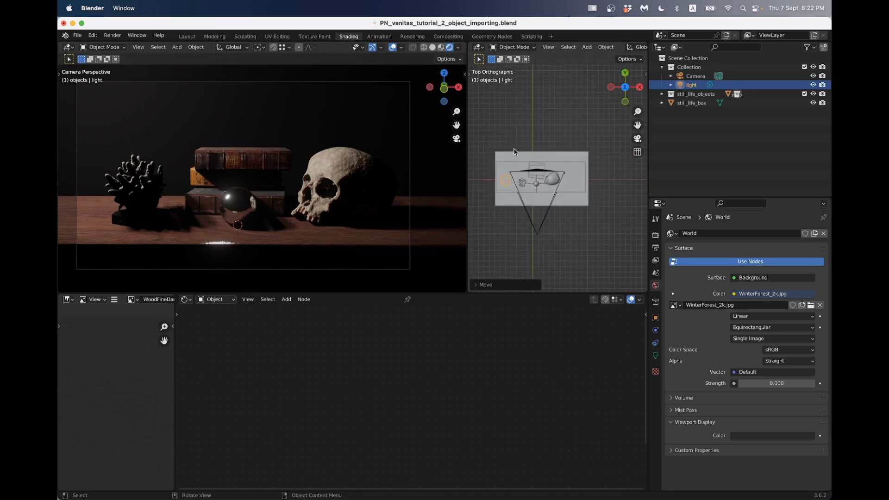
{"action": "scroll", "coordinate": [513, 224], "scroll_direction": "up", "scroll_amount": 3}
{"action": "key", "text": "g"}
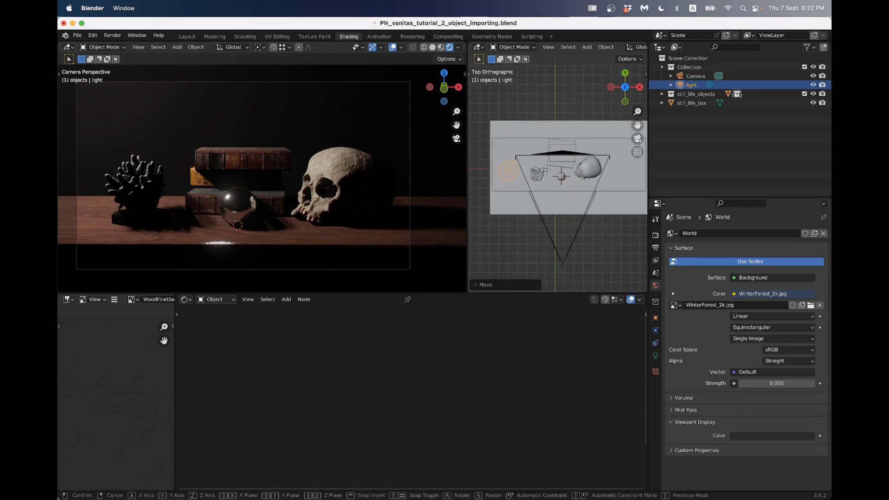
{"action": "left_click", "coordinate": [550, 191]}
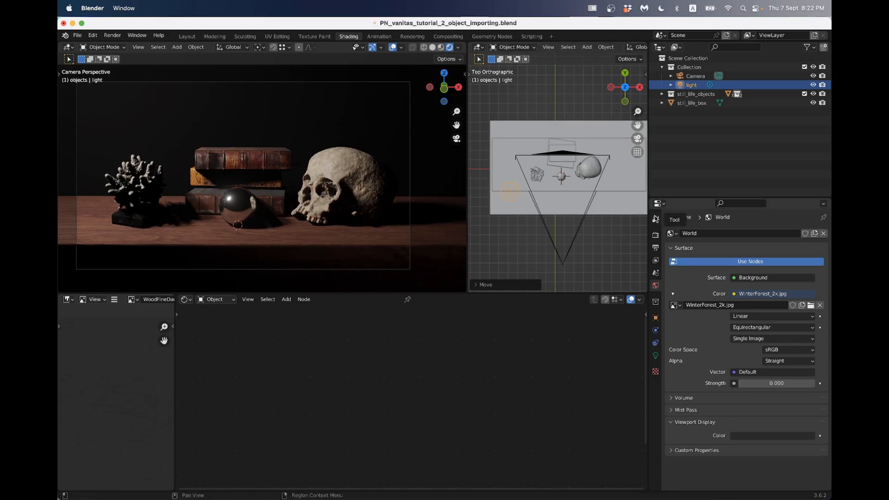
Try a world background strength of 0.1, and settle on a strength of 0.05.
{"action": "left_click", "coordinate": [768, 384]}
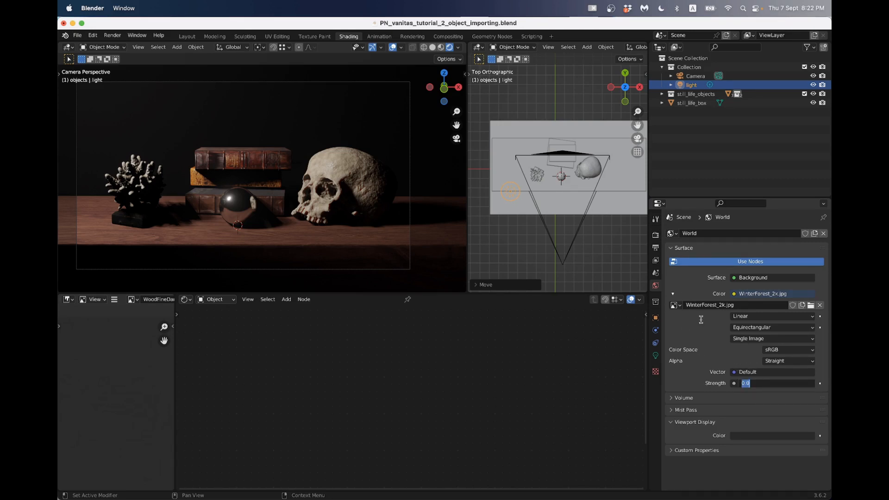
{"action": "type", "text": "0.1"}
{"action": "key", "text": "Return"}
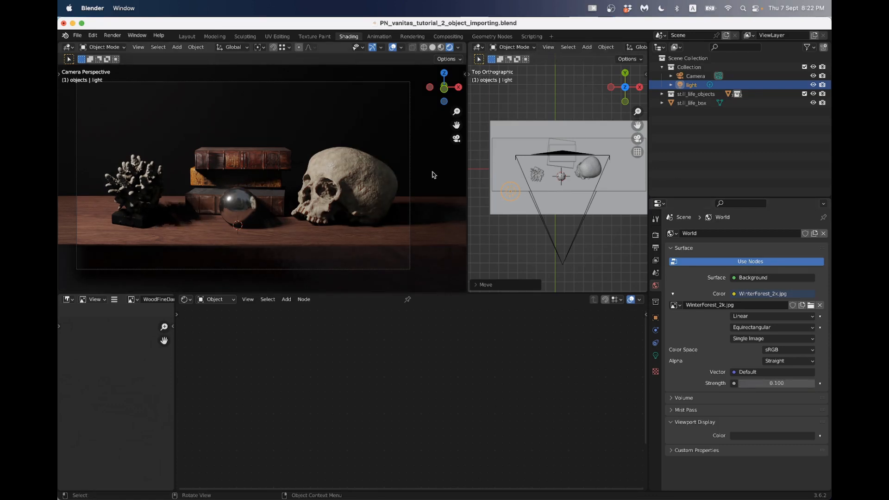
{"action": "left_click", "coordinate": [768, 383]}
{"action": "type", "text": ".05"}
{"action": "key", "text": "Return"}
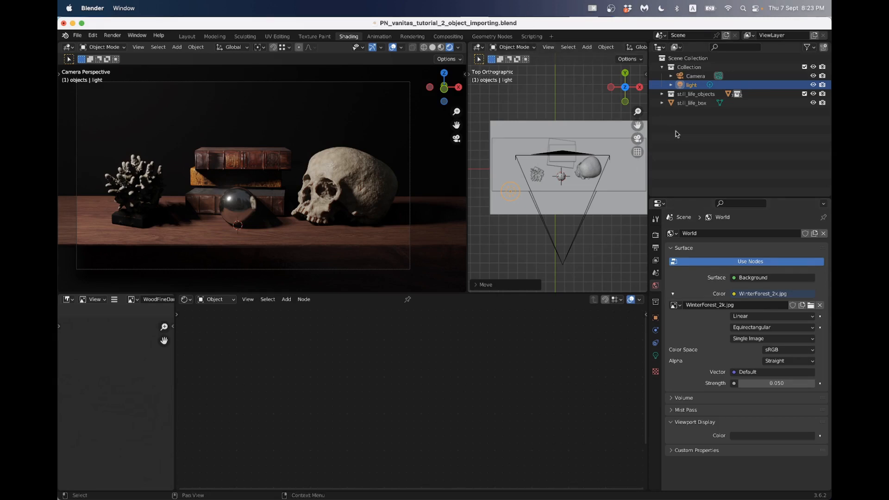
Move the skull out of the objects collection inside still_life_objects and into the collection holding the camera and light.
{"action": "left_click", "coordinate": [347, 185]}
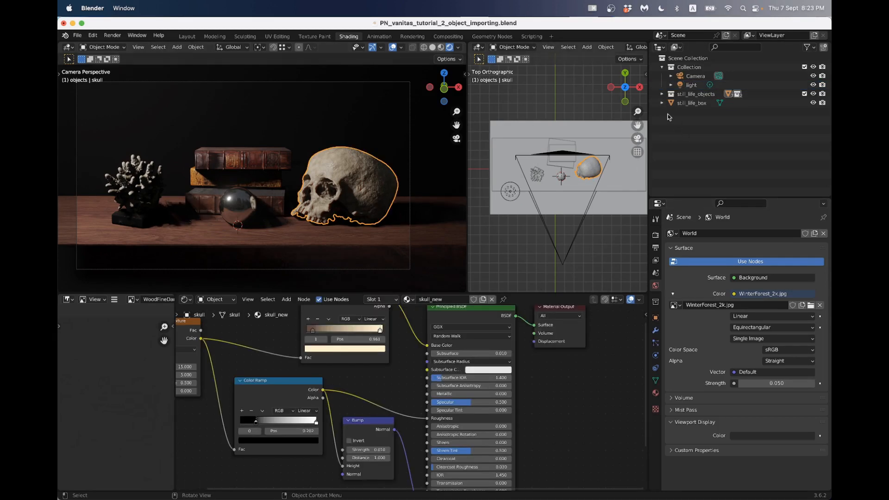
{"action": "left_click", "coordinate": [662, 94]}
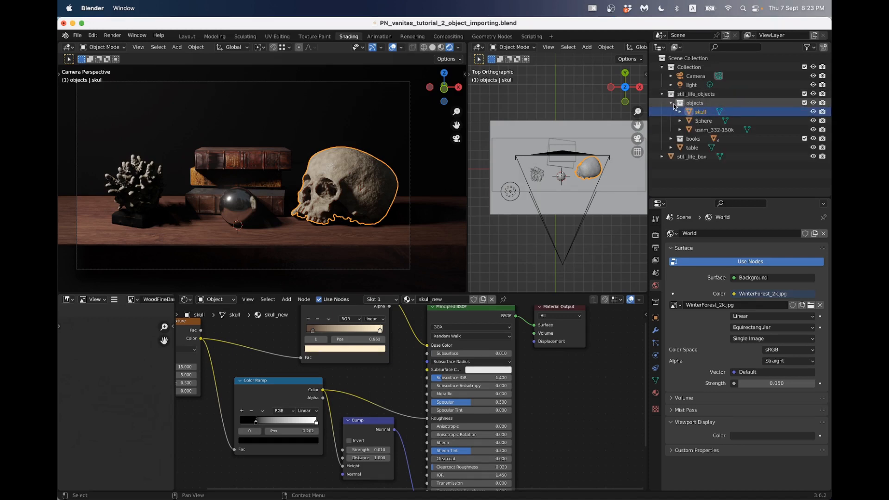
{"action": "left_click", "coordinate": [691, 104]}
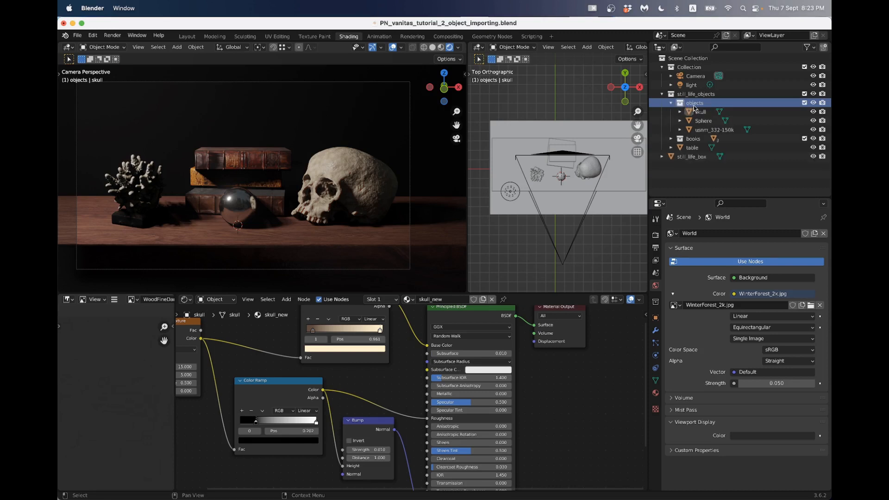
{"action": "left_click_drag", "start_coordinate": [700, 111], "coordinate": [695, 68]}
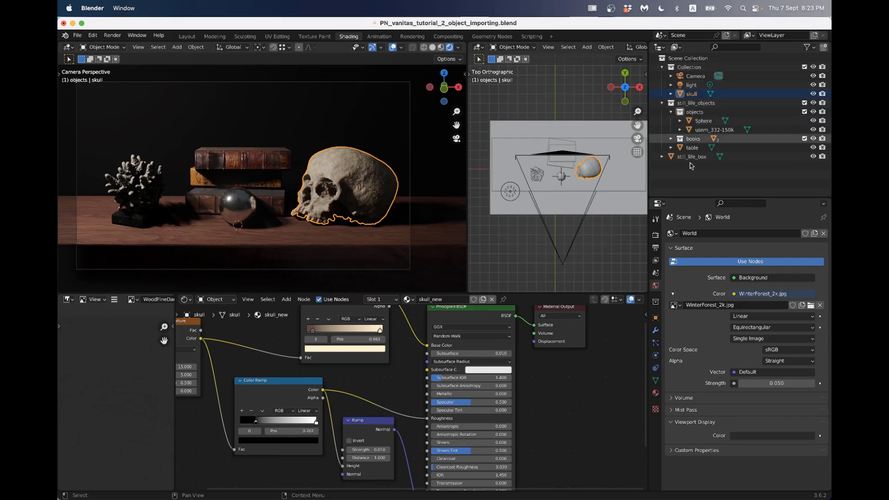
Create a new collection inside still_life_objects and delete it again.
{"action": "left_click", "coordinate": [683, 105]}
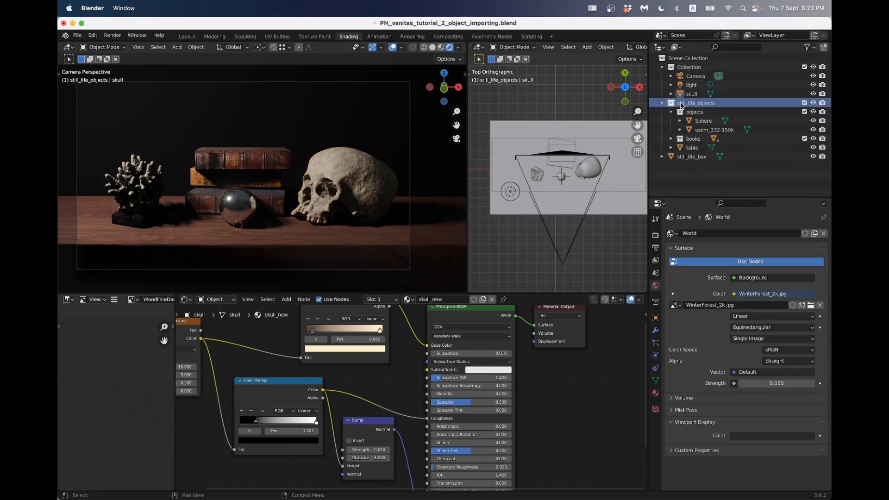
{"action": "right_click", "coordinate": [683, 175]}
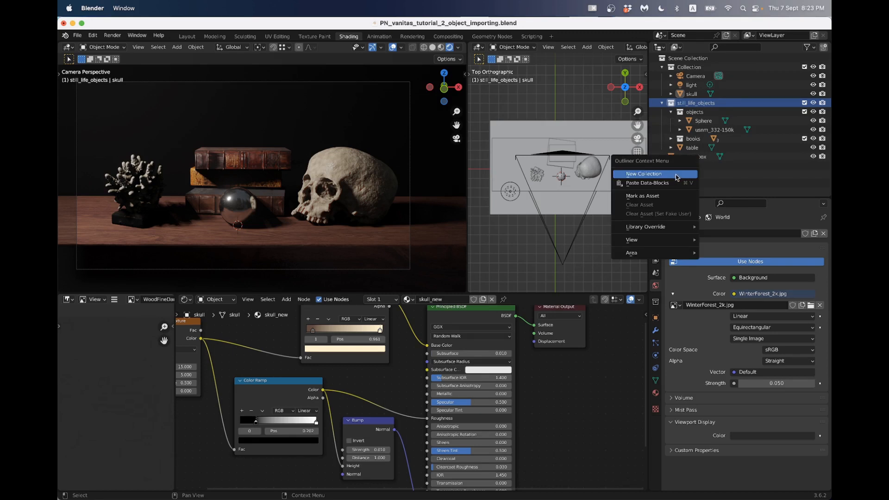
{"action": "left_click", "coordinate": [663, 174]}
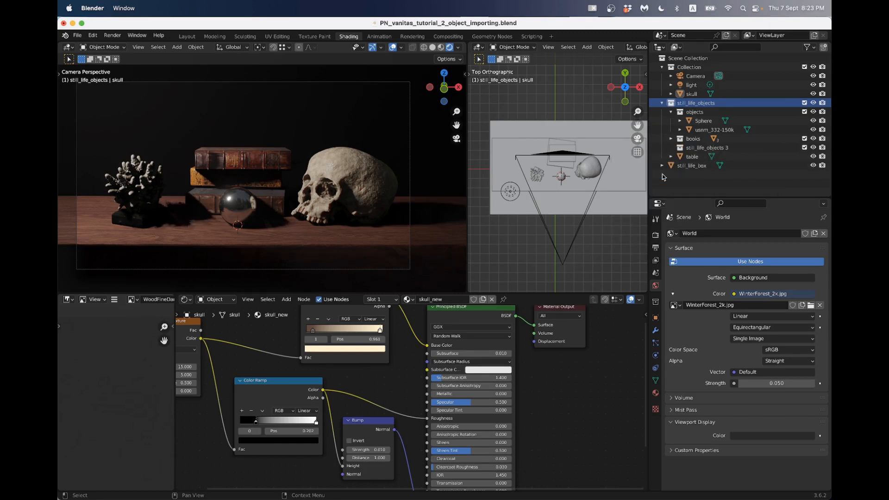
{"action": "left_click", "coordinate": [698, 150]}
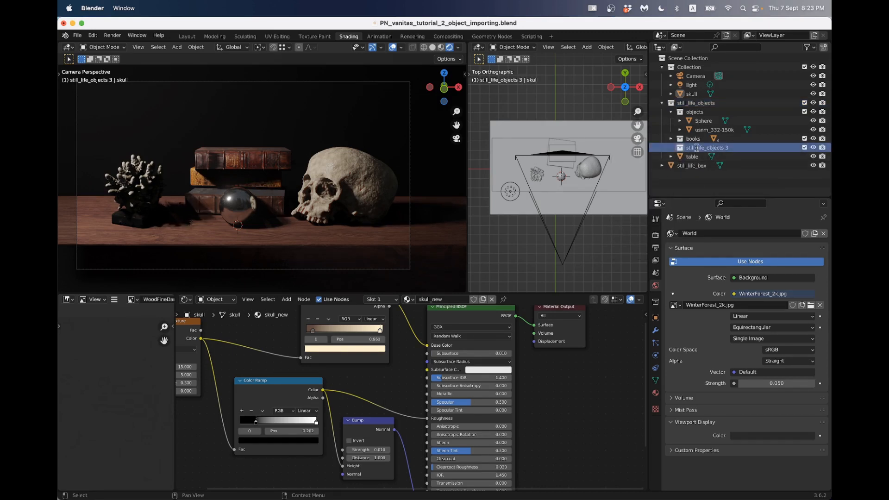
{"action": "double_click", "coordinate": [698, 149]}
{"action": "left_click", "coordinate": [683, 149]}
{"action": "key", "text": "x"}
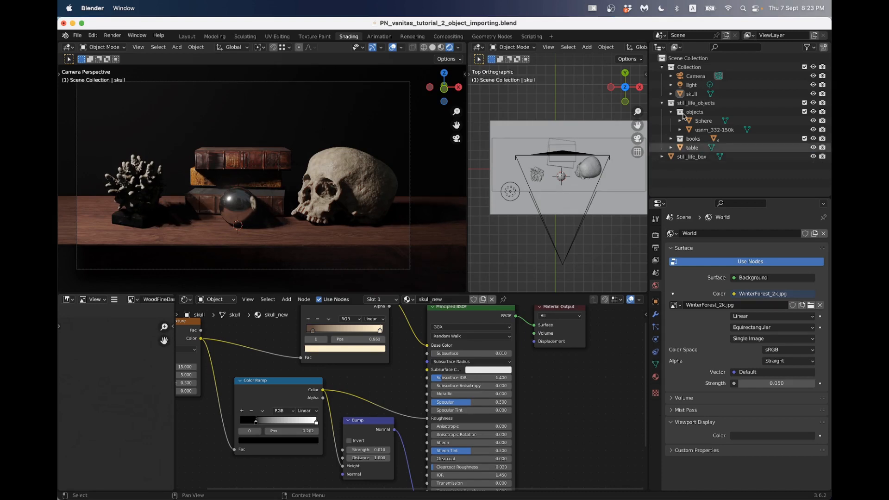
Move the books collection out of still_life_objects and back in, and return the skull to the objects collection.
{"action": "left_click", "coordinate": [693, 112]}
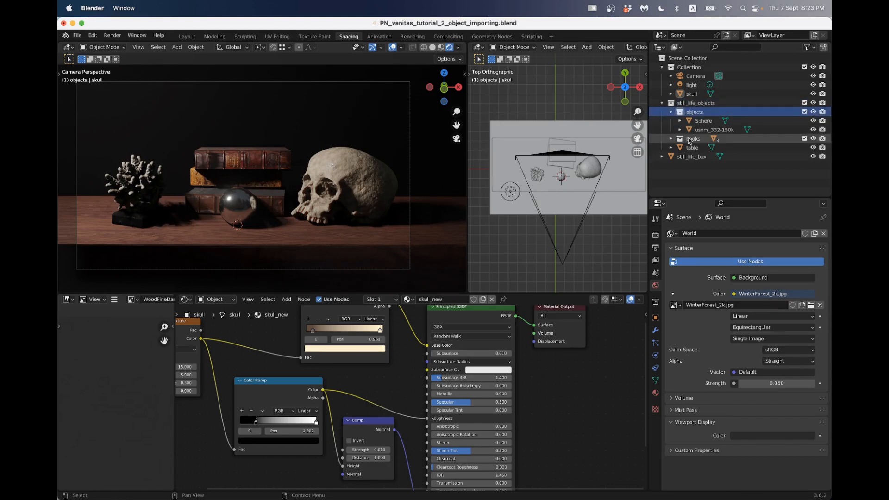
{"action": "left_click_drag", "start_coordinate": [690, 141], "coordinate": [697, 100]}
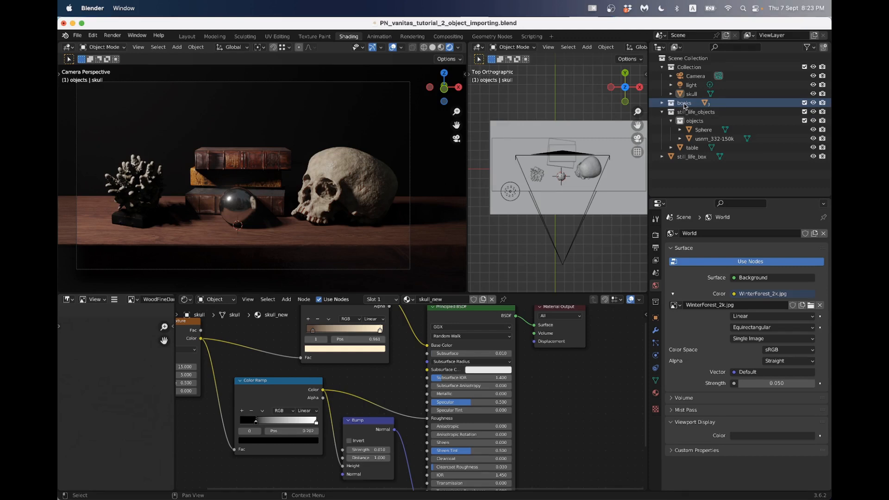
{"action": "left_click_drag", "start_coordinate": [684, 106], "coordinate": [682, 112]}
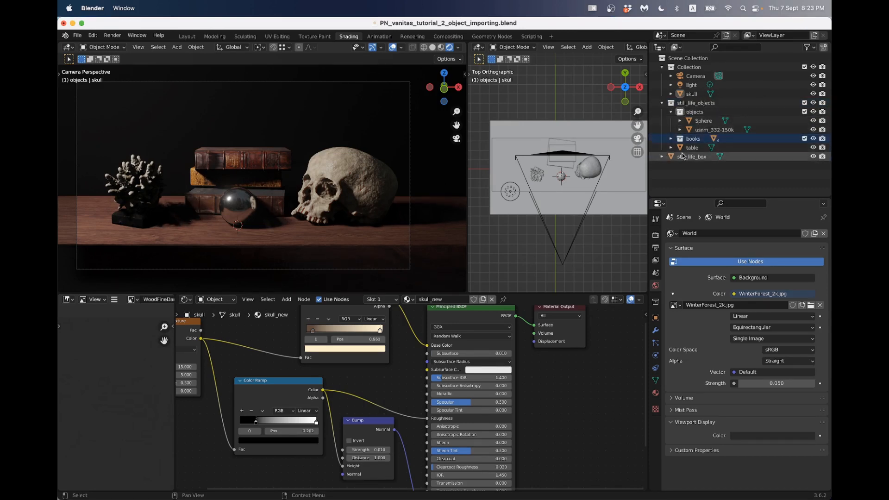
{"action": "left_click", "coordinate": [375, 186]}
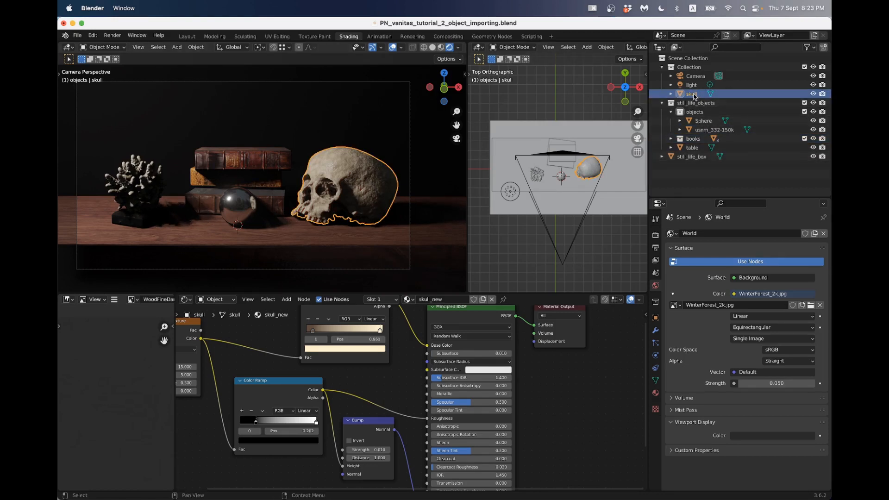
{"action": "left_click_drag", "start_coordinate": [694, 95], "coordinate": [699, 112]}
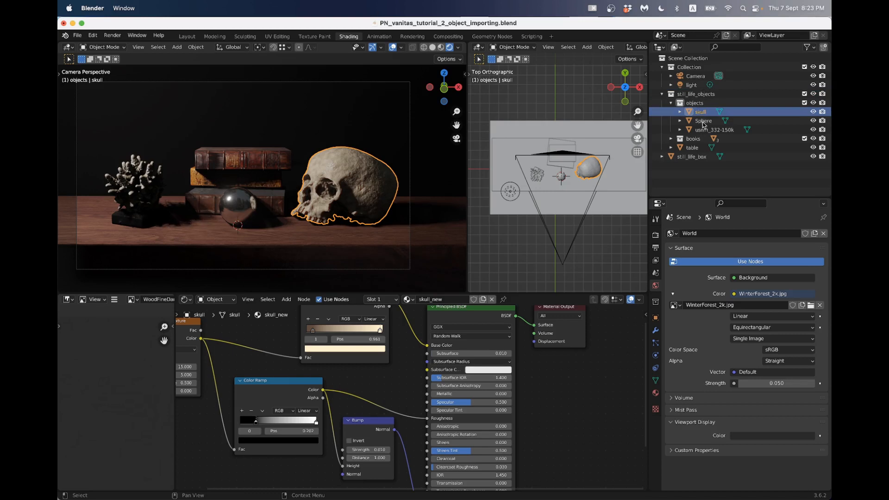
Rename the usnm_332-150k object as coral and deselect it.
{"action": "left_click", "coordinate": [705, 130]}
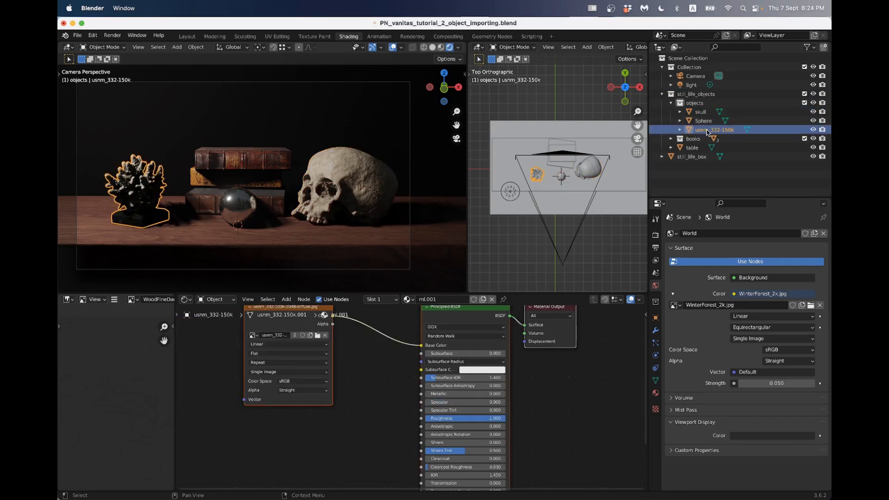
{"action": "double_click", "coordinate": [708, 131]}
{"action": "type", "text": "coral"}
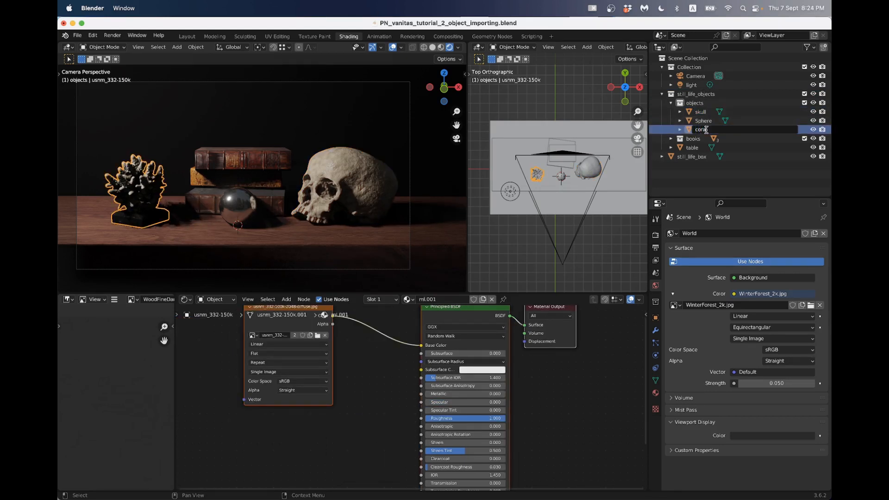
{"action": "key", "text": "Return"}
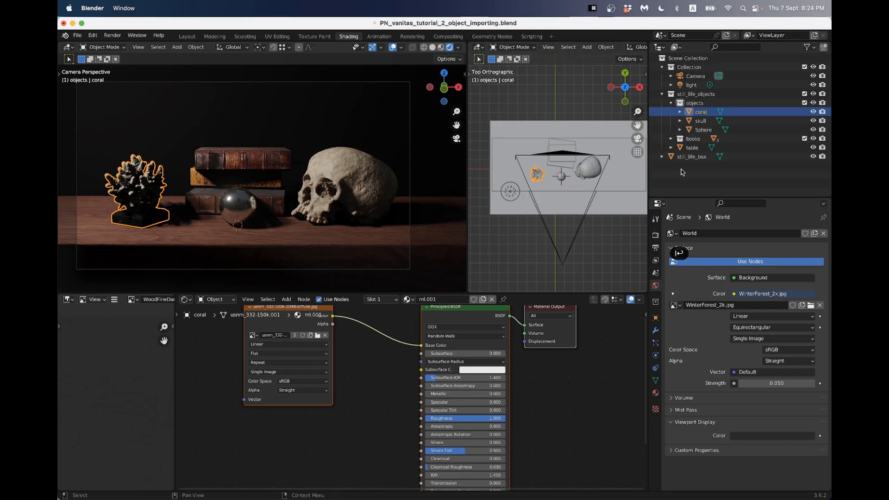
{"action": "left_click", "coordinate": [682, 168]}
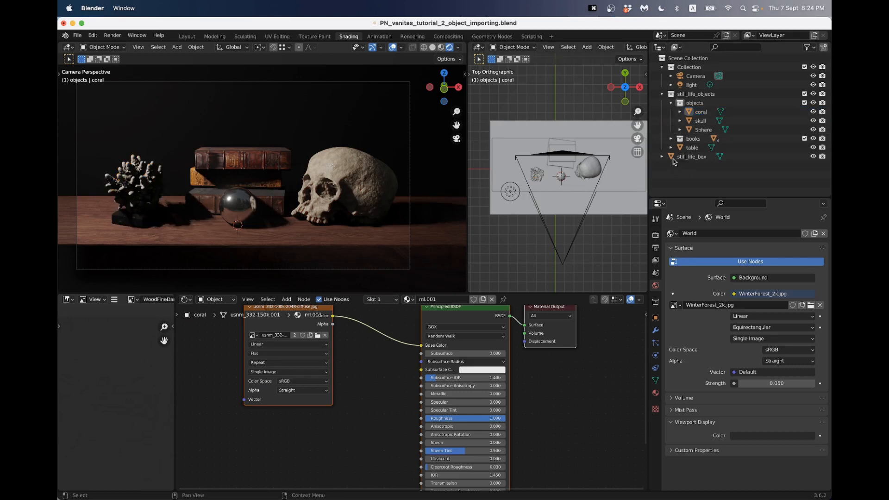
Collapse the objects collection, and exclude and re-enable the objects and books collections one at a time.
{"action": "left_click", "coordinate": [672, 105]}
{"action": "left_click", "coordinate": [694, 104]}
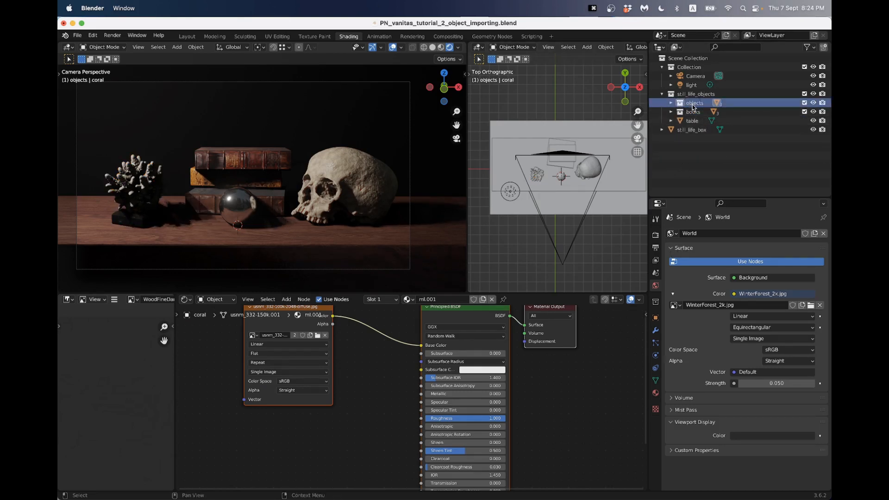
{"action": "left_click", "coordinate": [806, 103]}
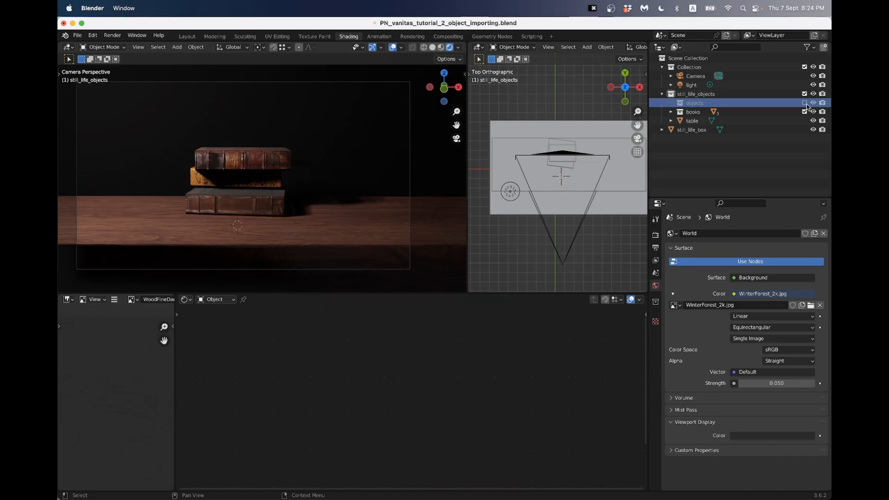
{"action": "left_click", "coordinate": [805, 103]}
{"action": "left_click", "coordinate": [805, 112]}
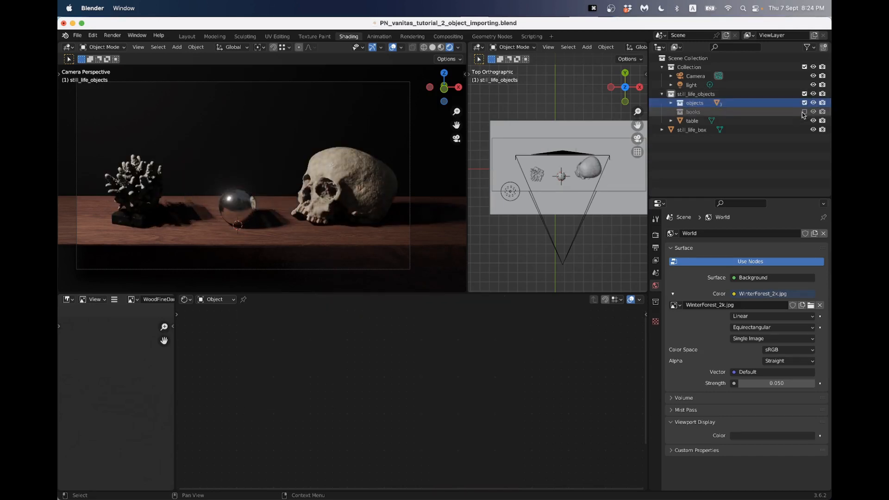
{"action": "left_click", "coordinate": [804, 112]}
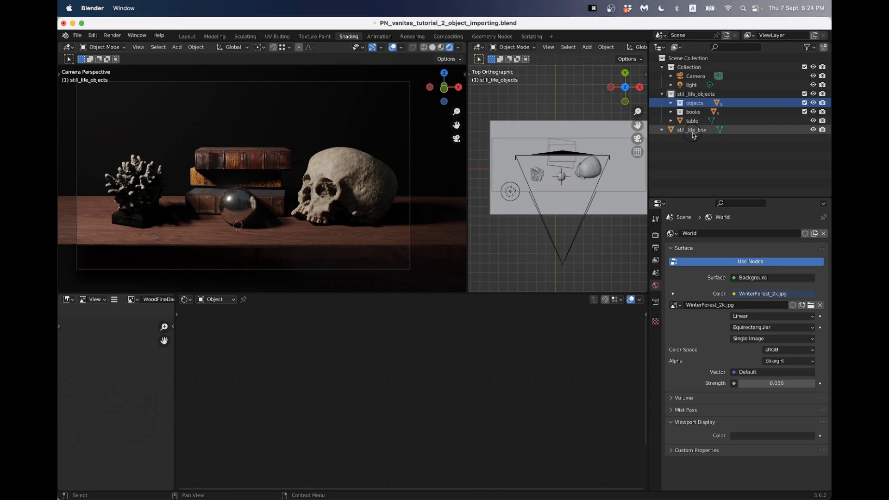
Examine still_life_box and the table from a perspective angle by selecting each one, and clear the selection.
{"action": "left_click", "coordinate": [692, 131]}
{"action": "middle_click_drag", "start_coordinate": [562, 111], "coordinate": [584, 163]}
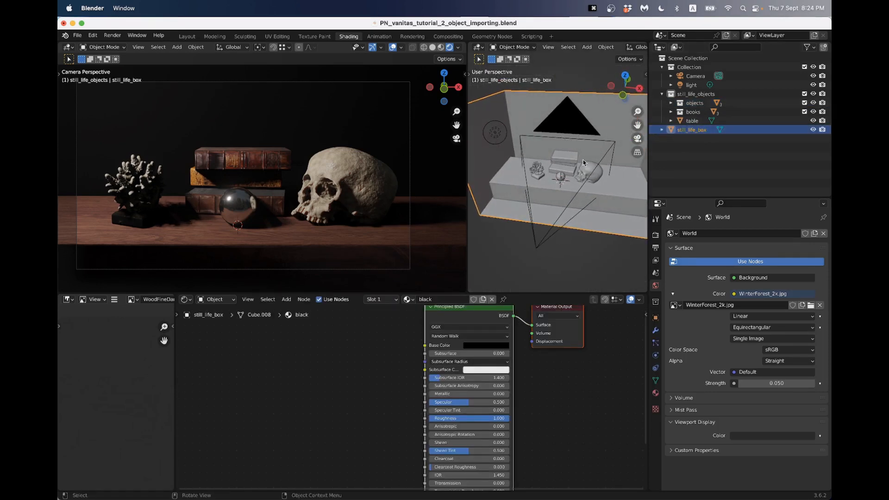
{"action": "left_click", "coordinate": [624, 198]}
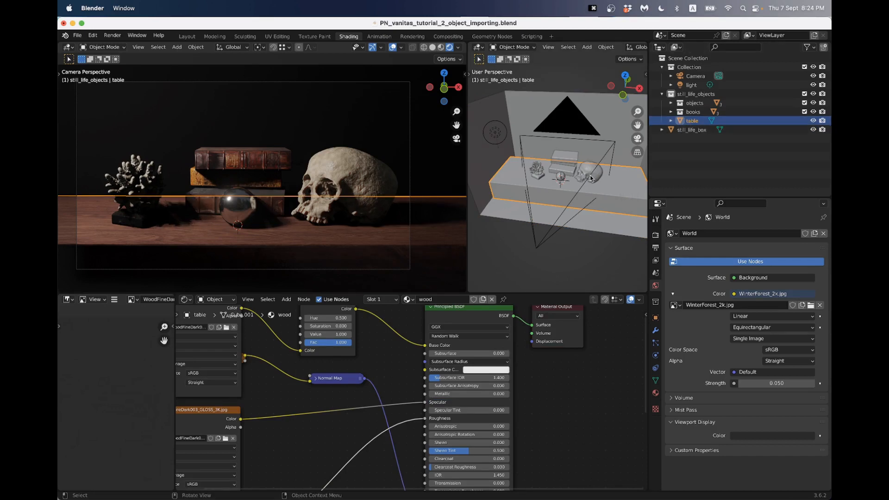
{"action": "middle_click_drag", "start_coordinate": [624, 198], "coordinate": [589, 163]}
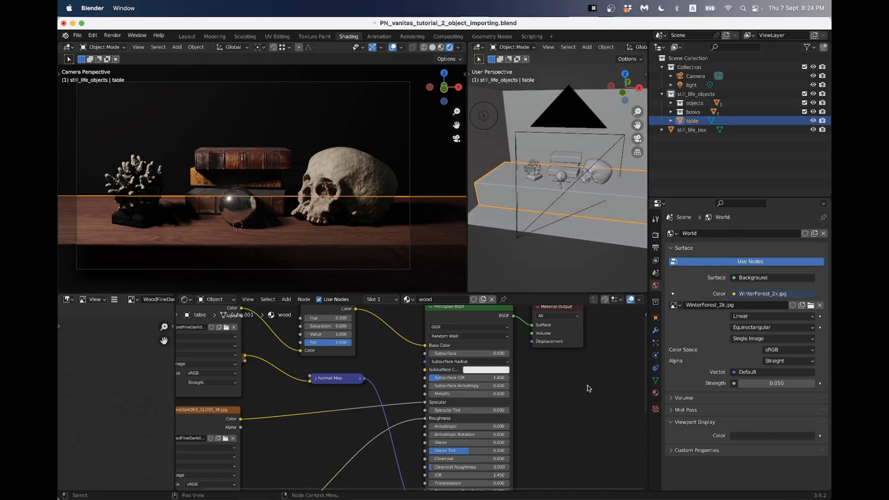
{"action": "left_click", "coordinate": [574, 255]}
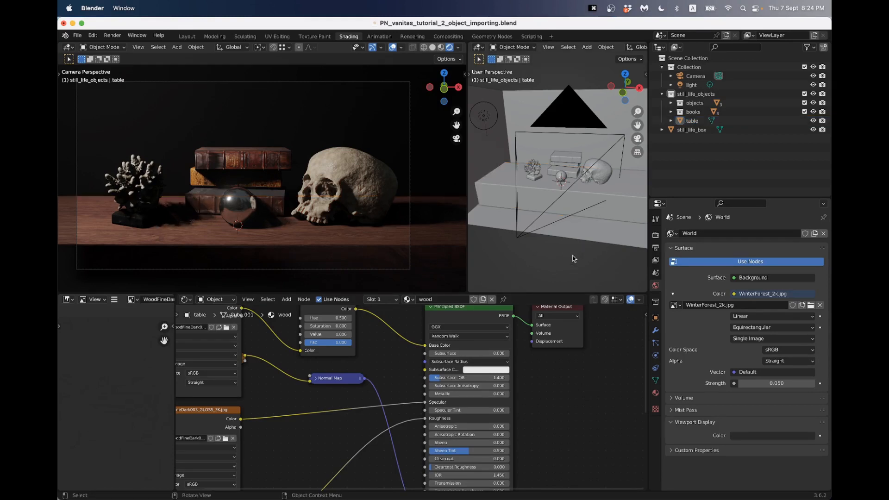